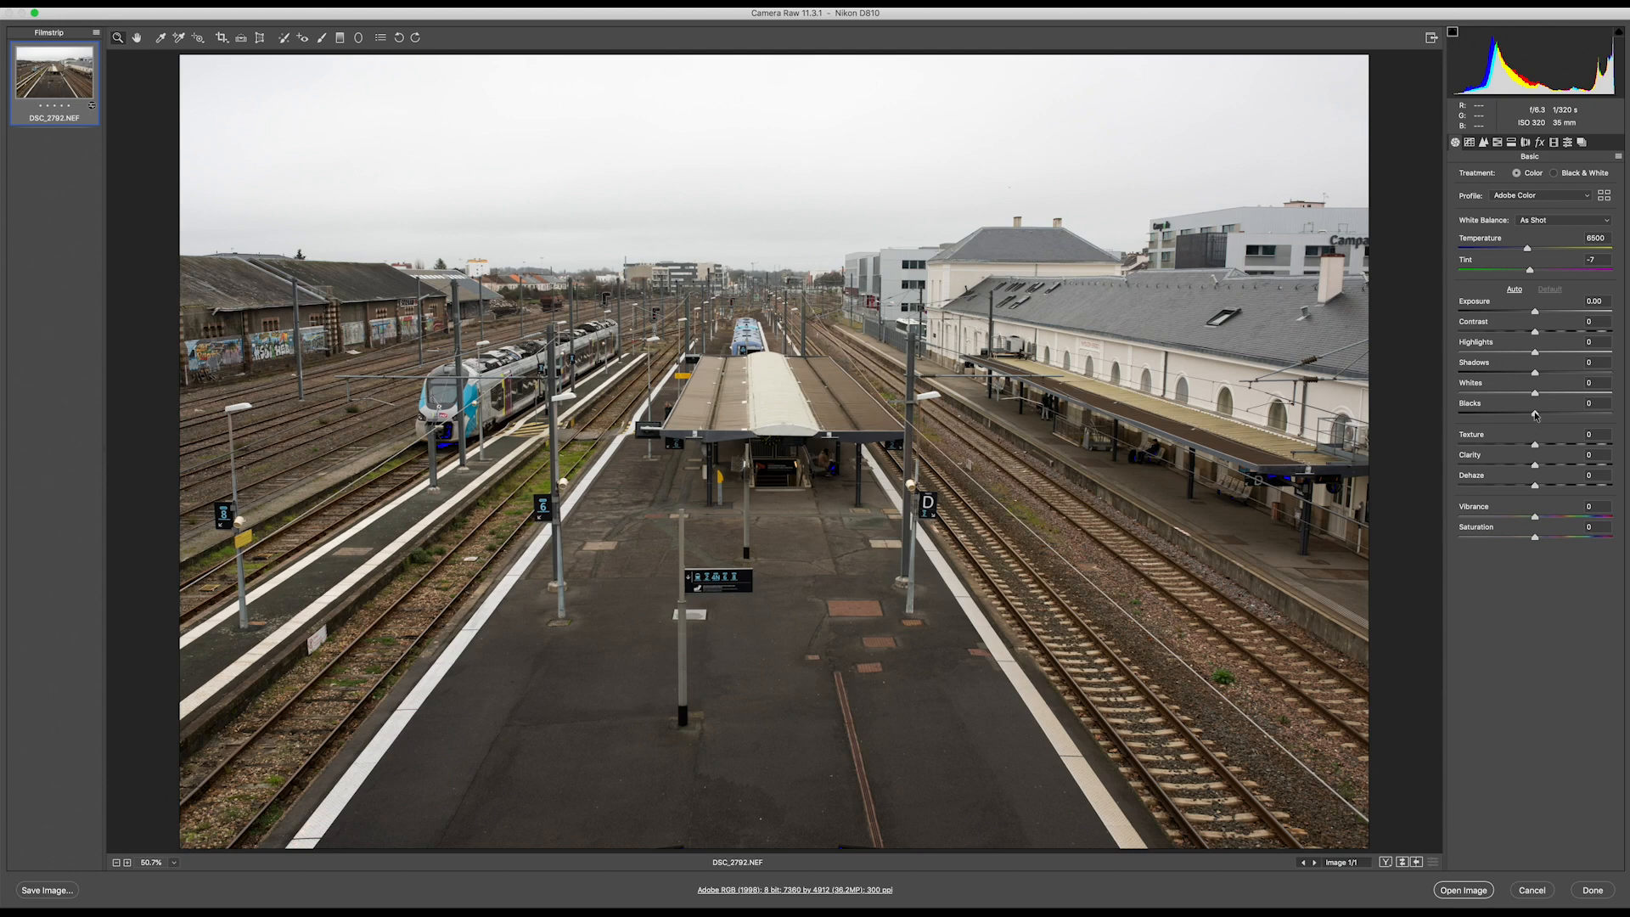
# Set highlights to +53, whites to +59 and blacks to -21 with clipping warnings shown, and open the image in Photoshop.
pyautogui.moveTo(1535, 415); pyautogui.dragTo(1575, 353)
pyautogui.click(1618, 31)
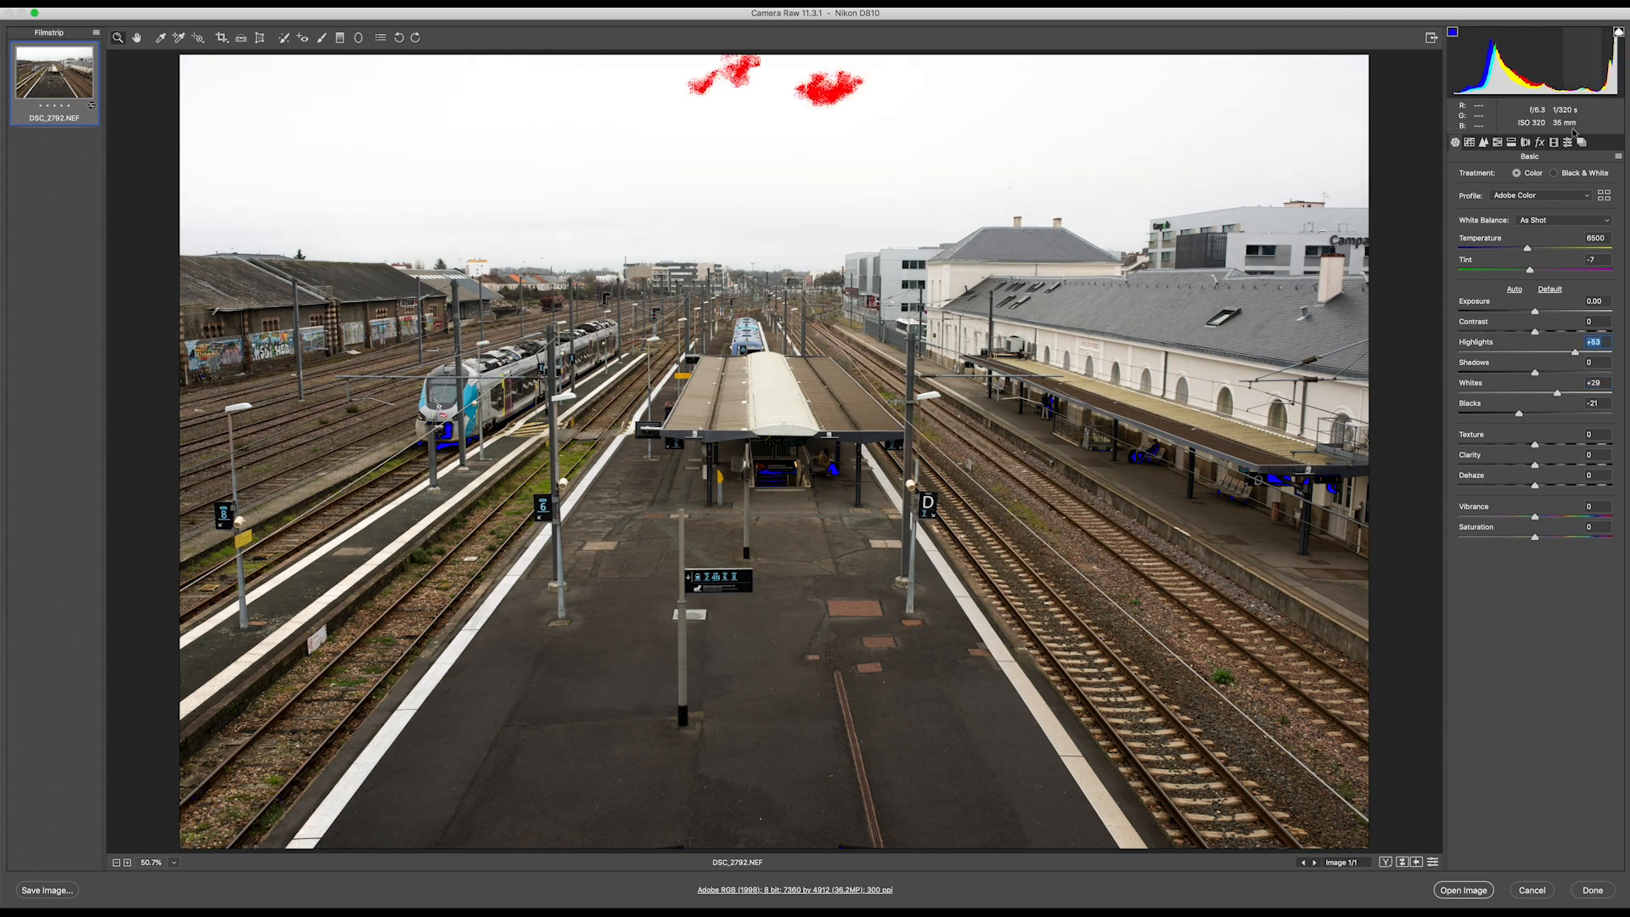
pyautogui.moveTo(1557, 393); pyautogui.dragTo(1580, 393)
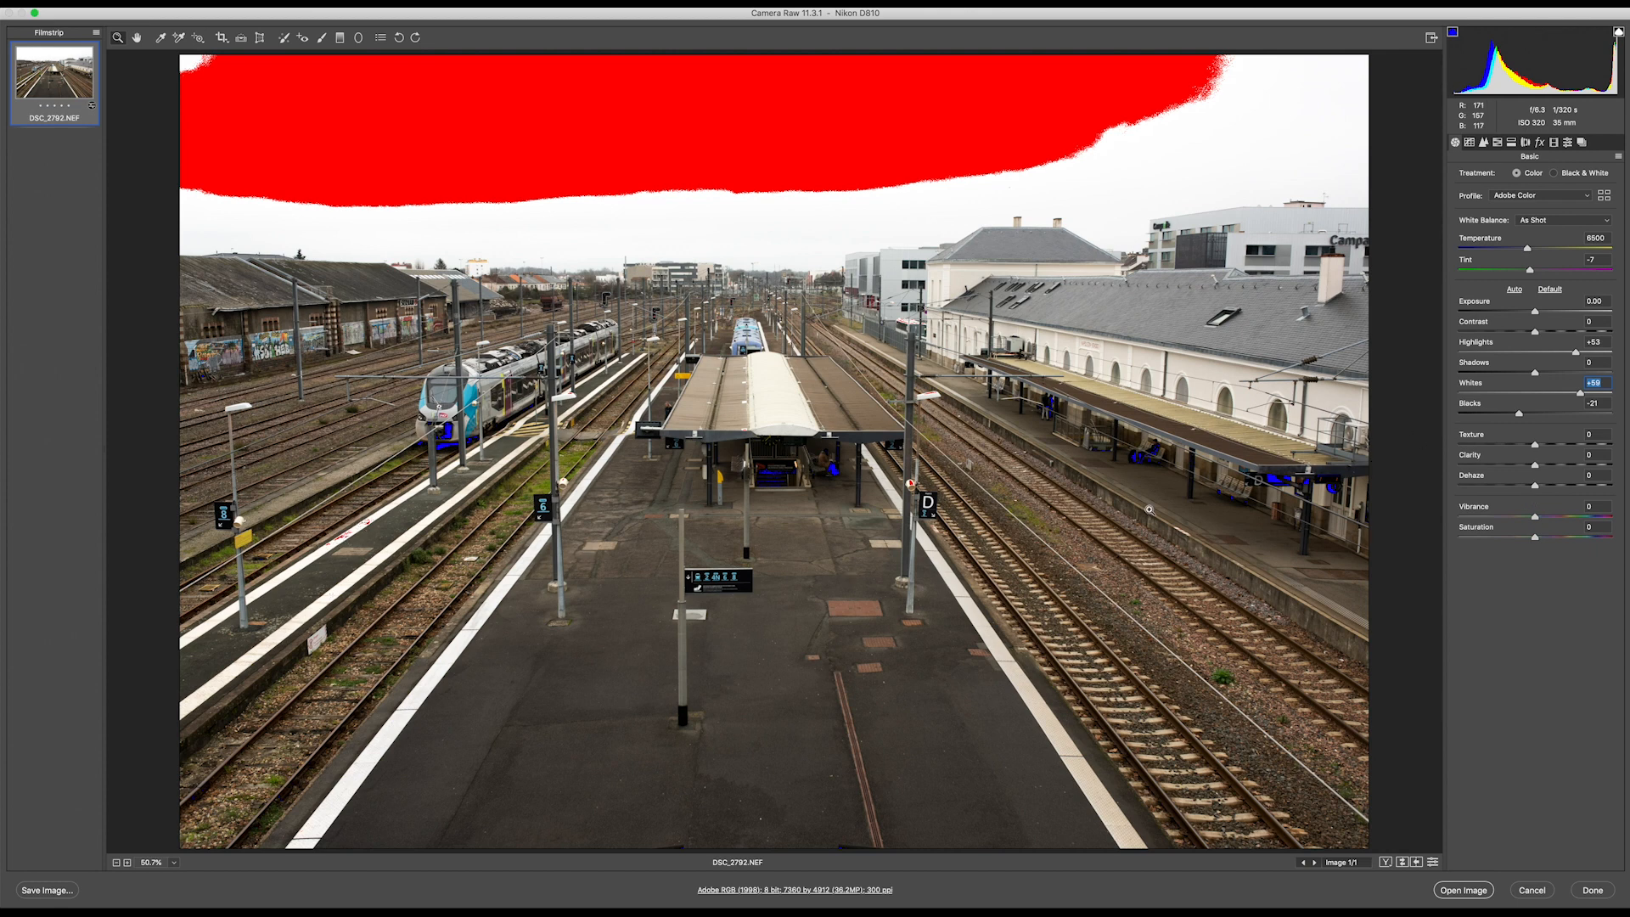
pyautogui.click(1436, 893)
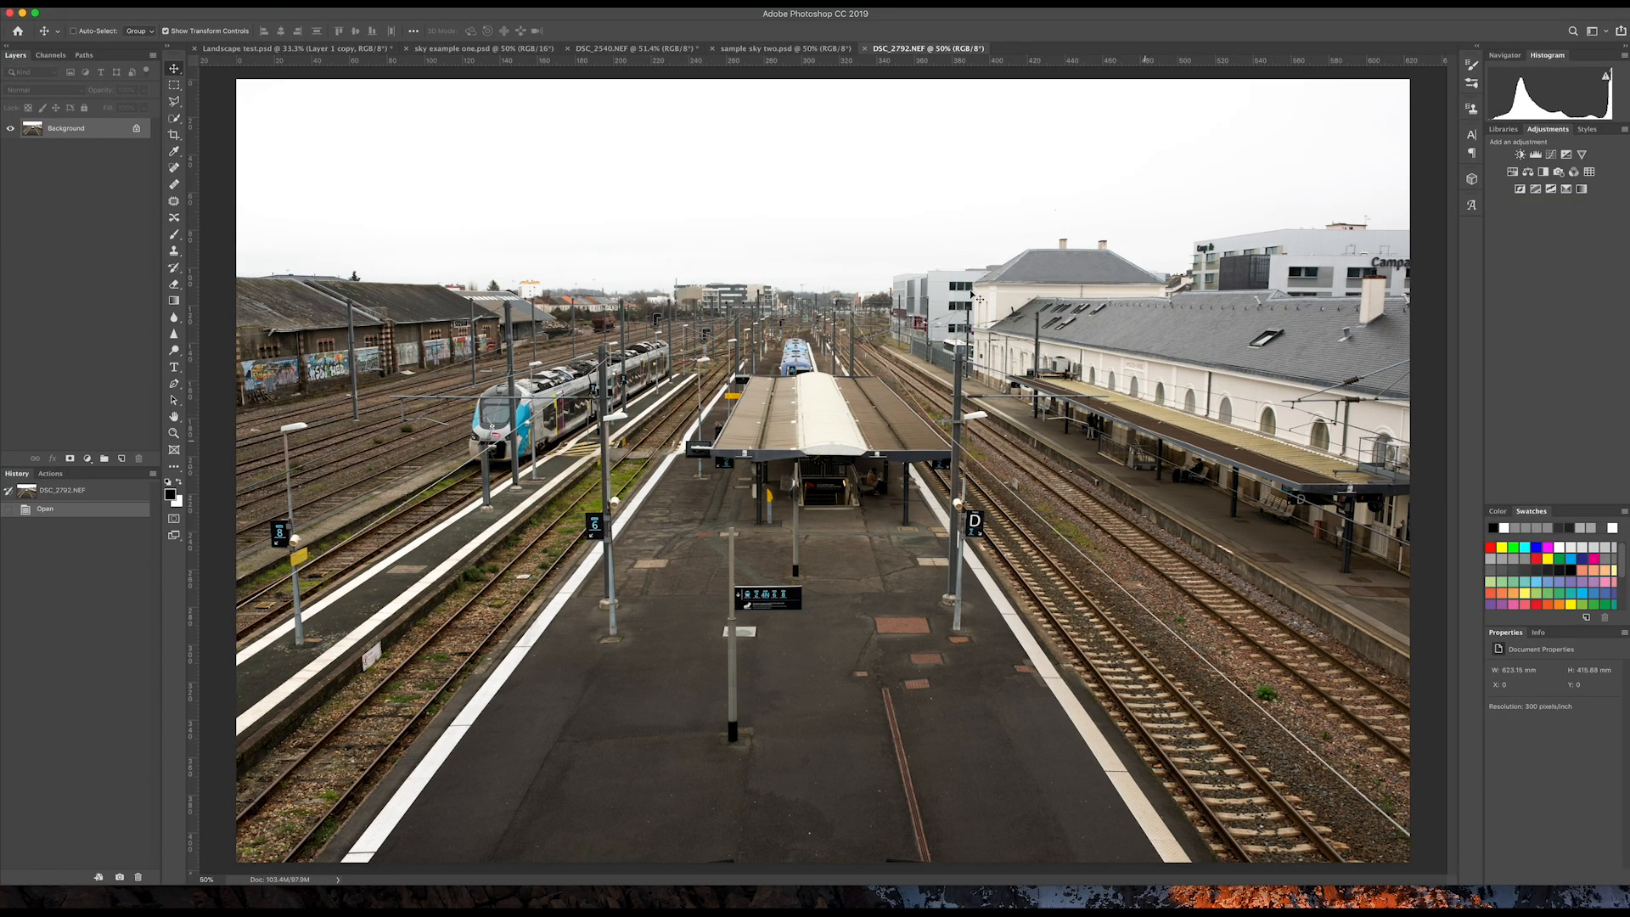
# Copy the sky picture from sample sky two.psd into DSC_2792.NEF as a new layer aligned to the image's top-left corner.
pyautogui.click(767, 50)
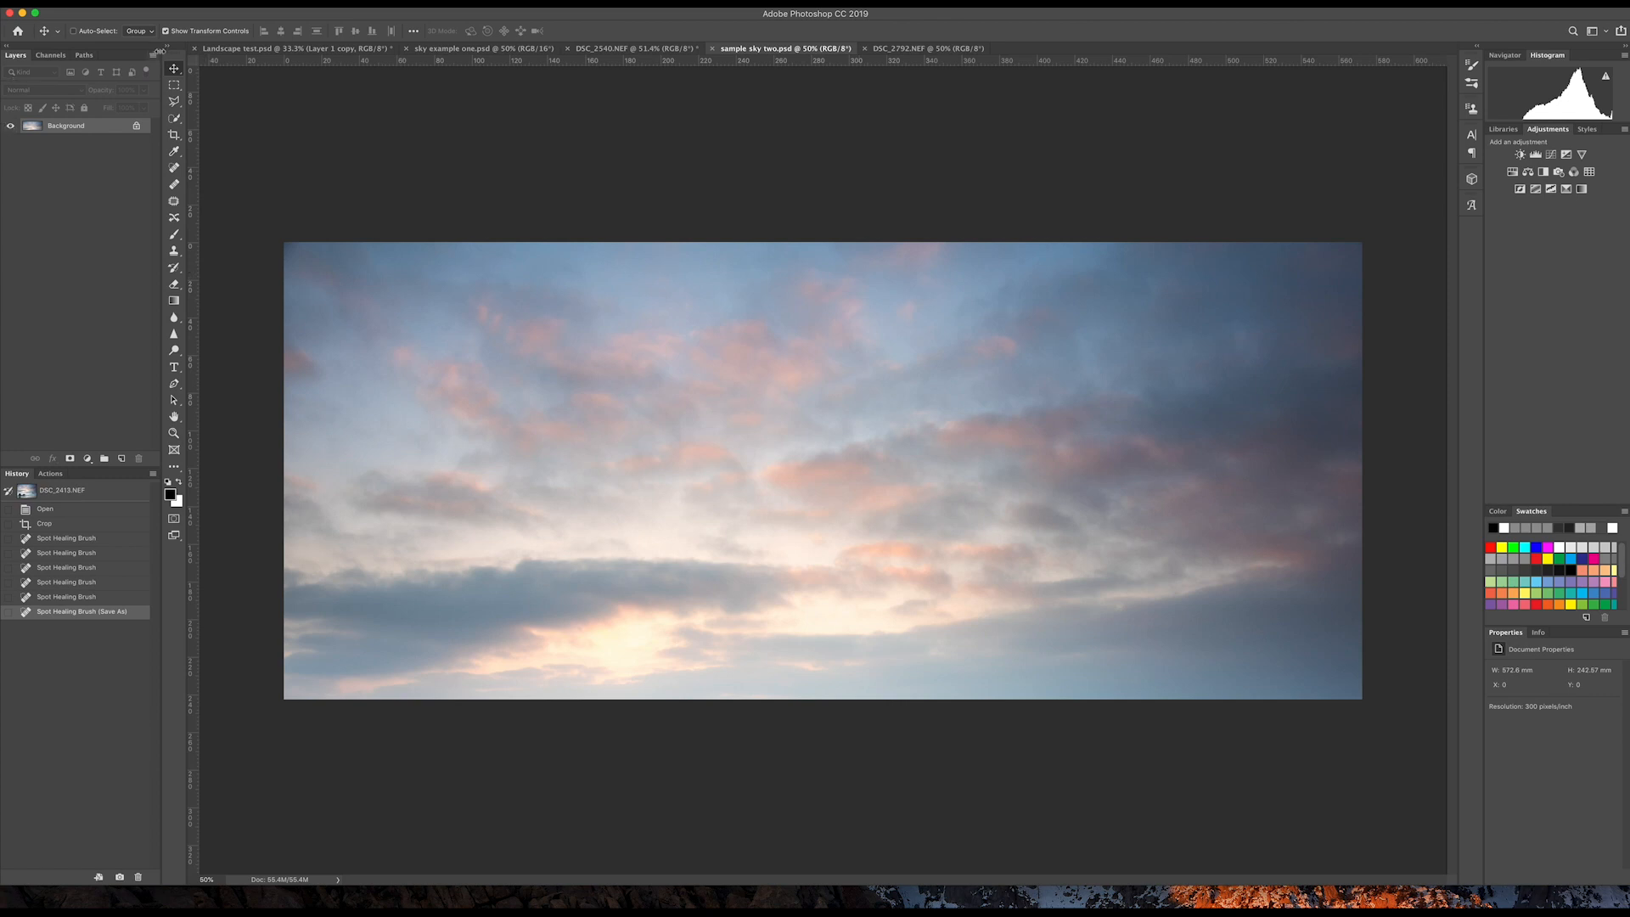
pyautogui.click(777, 397)
pyautogui.click(905, 51)
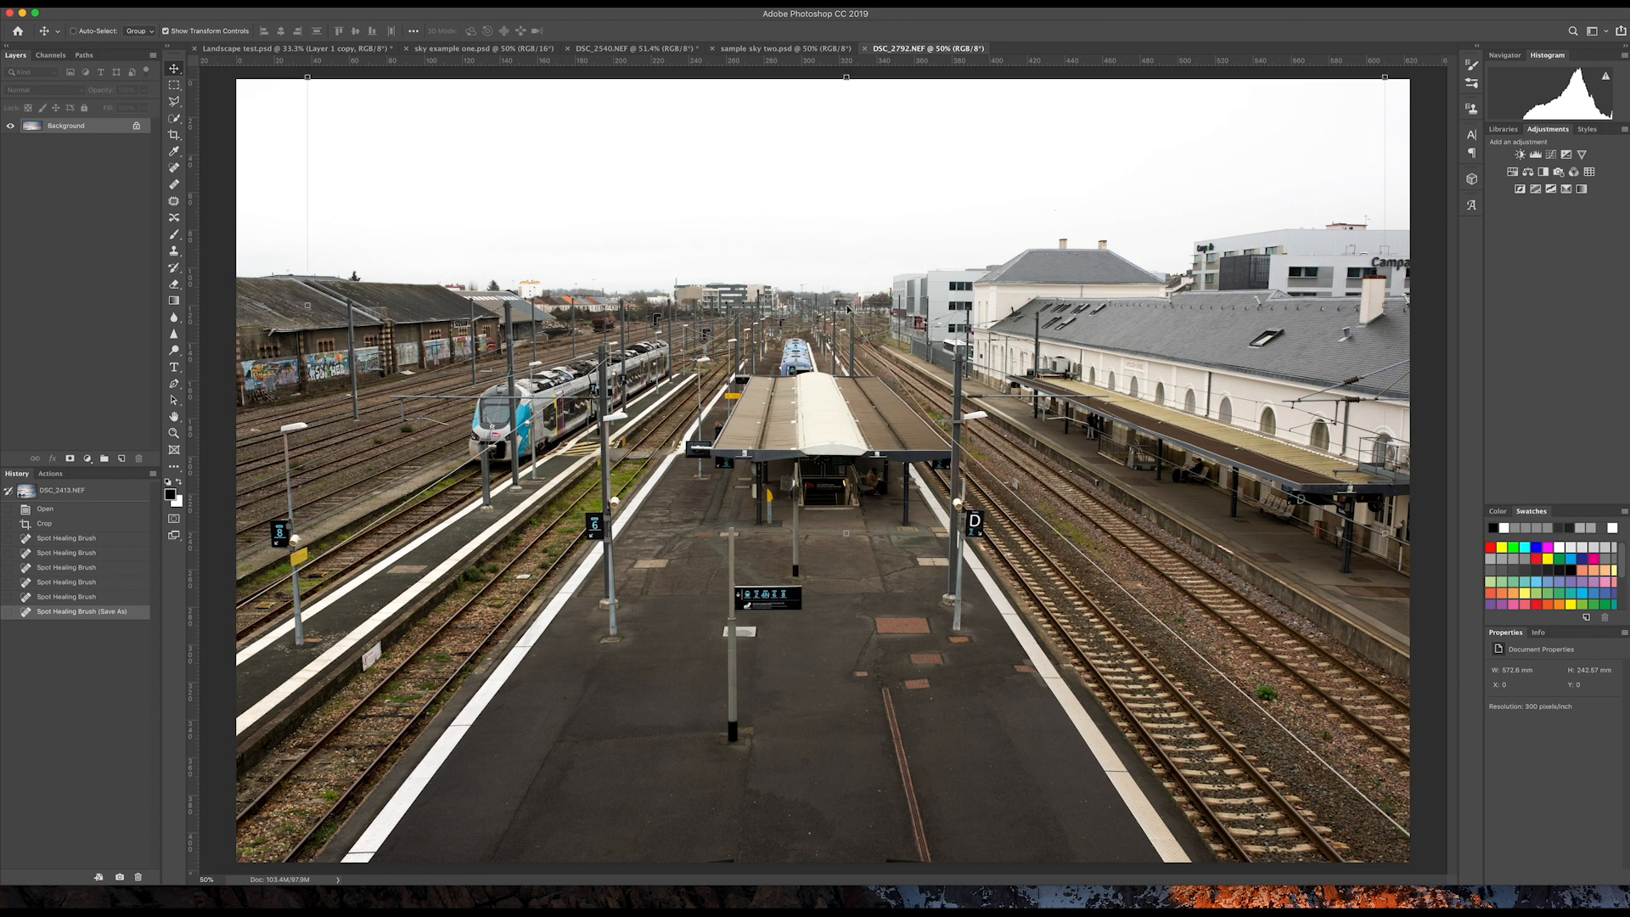
pyautogui.moveTo(846, 309); pyautogui.dragTo(879, 320)
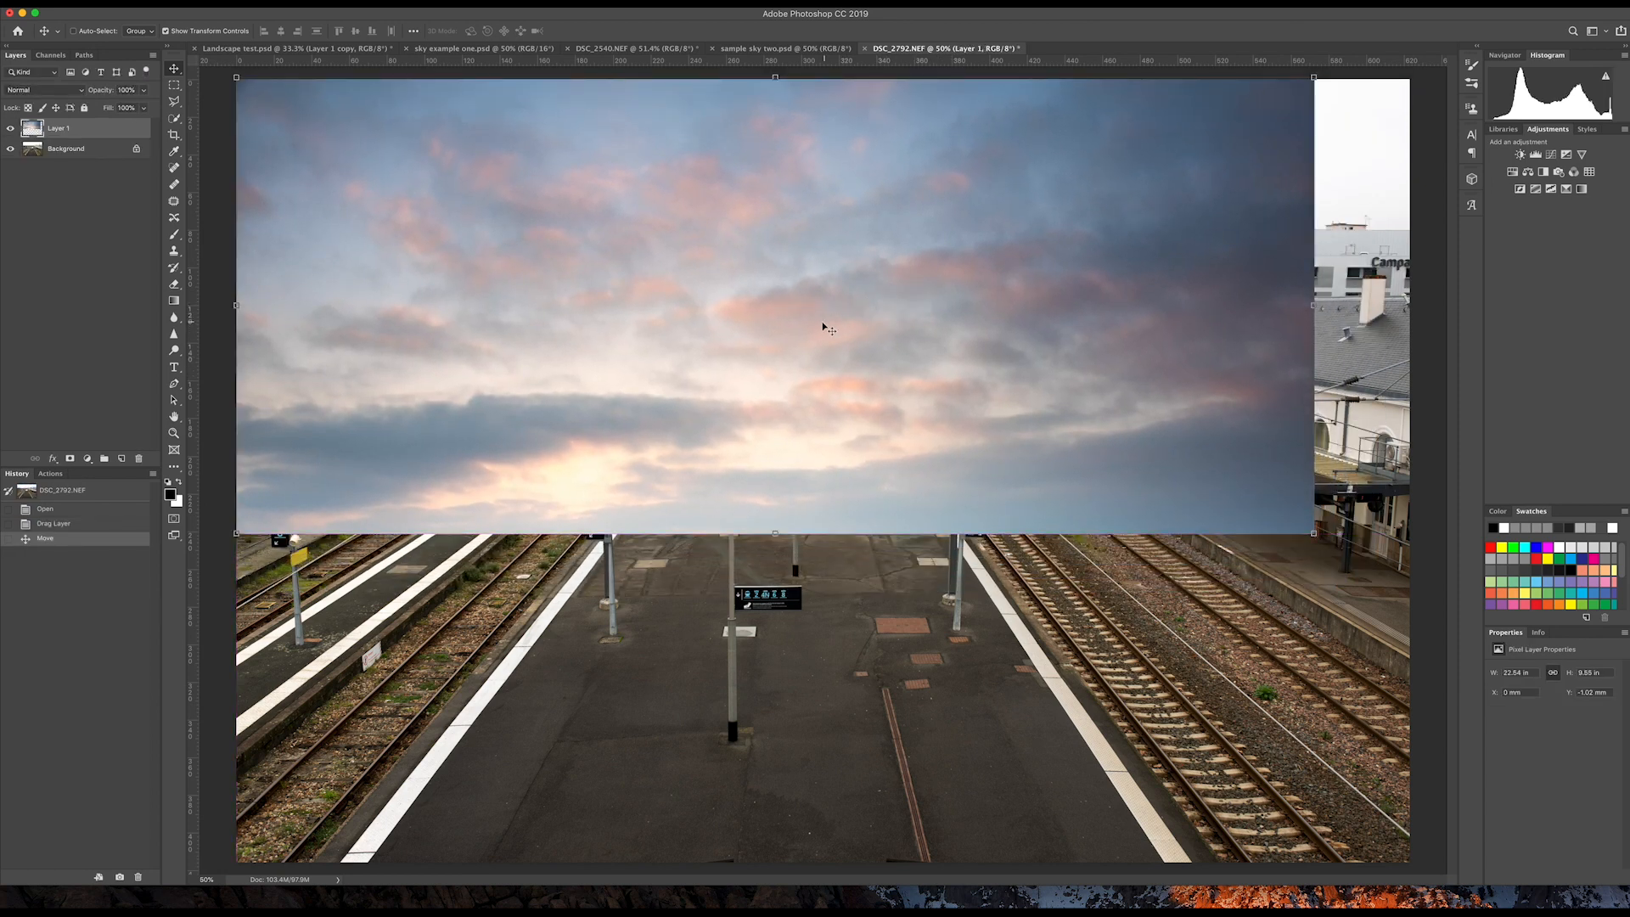
# Move the sky layer up until its lower edge meets the horizon and scale it to about 109% to span the image's width.
pyautogui.scroll(-5, 820, 327)
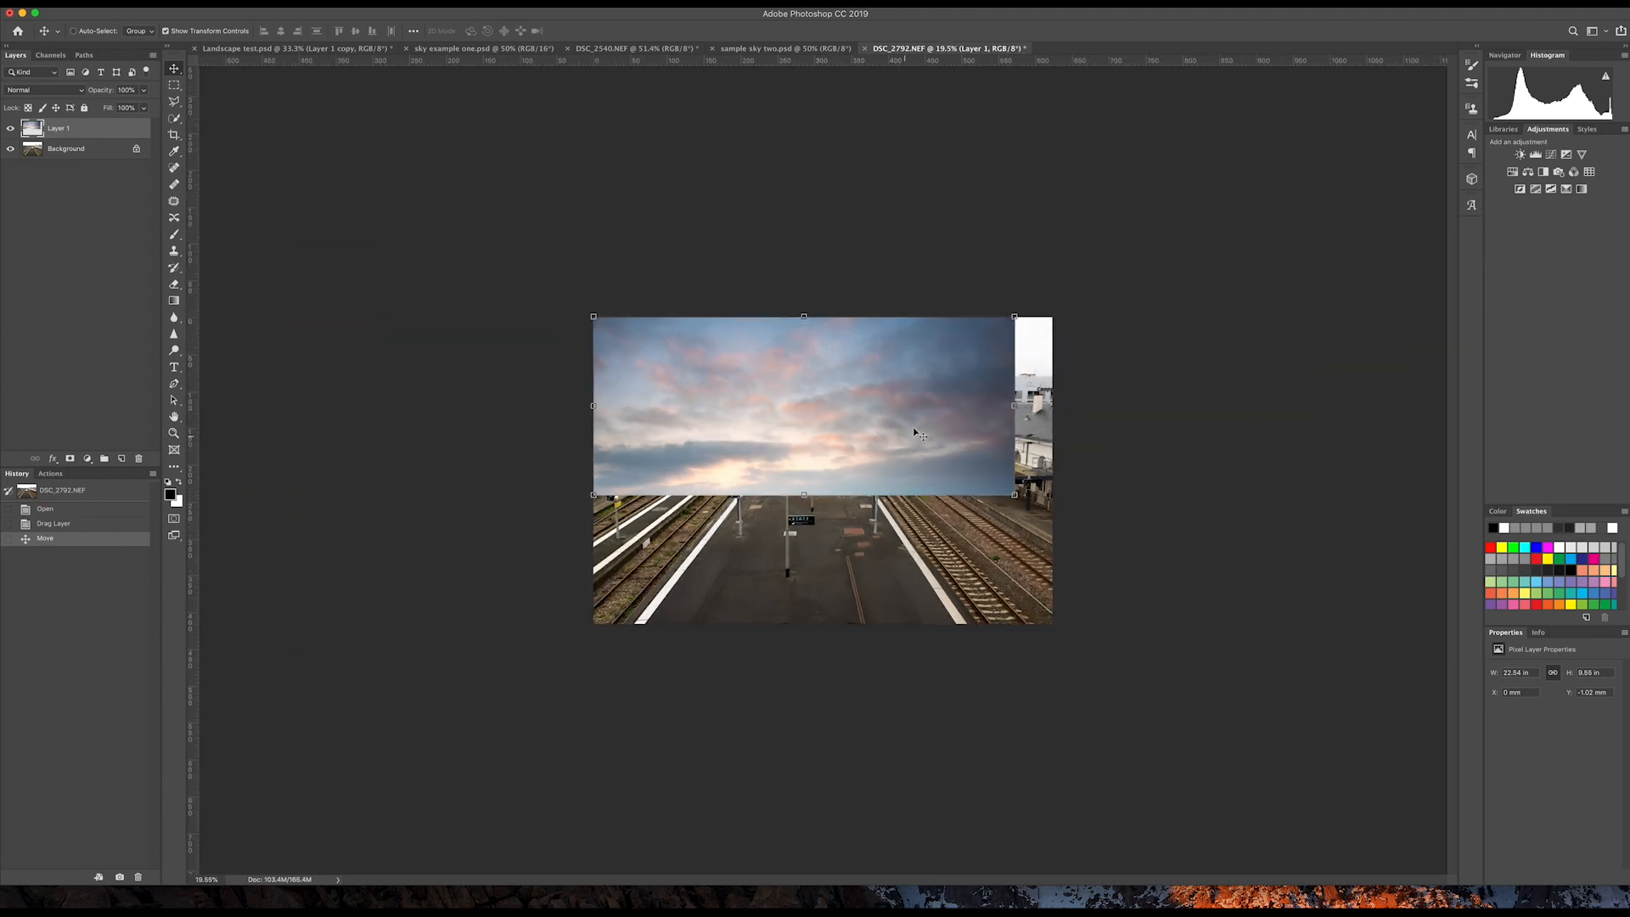
pyautogui.moveTo(917, 433); pyautogui.dragTo(902, 346)
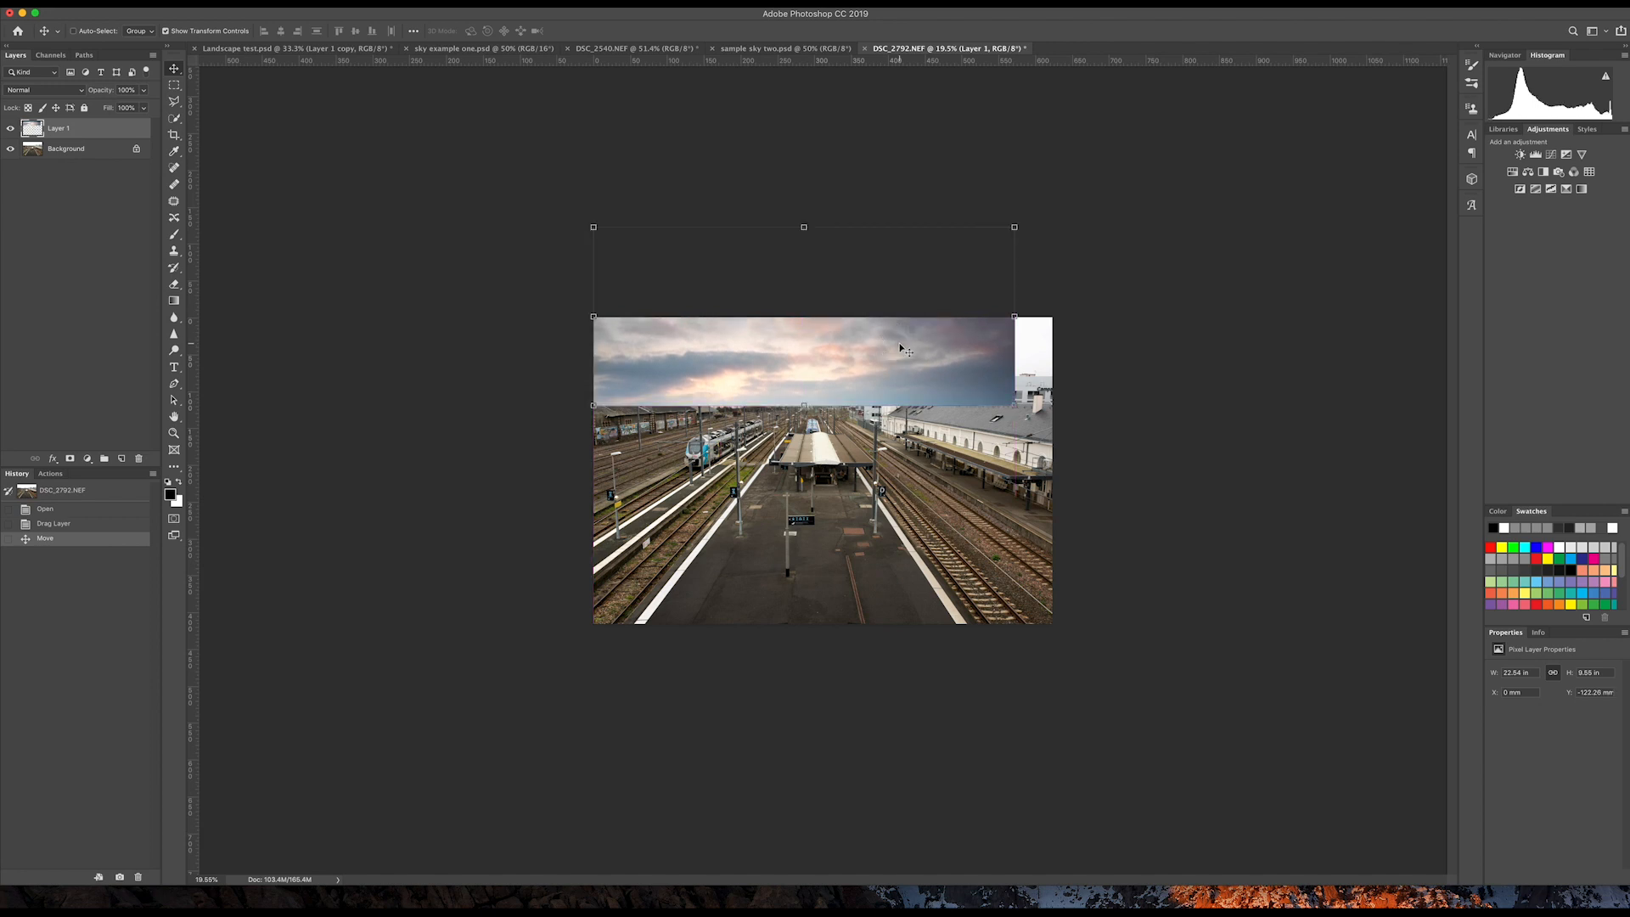
pyautogui.moveTo(1014, 316); pyautogui.dragTo(1052, 316)
pyautogui.moveTo(934, 342); pyautogui.dragTo(936, 333)
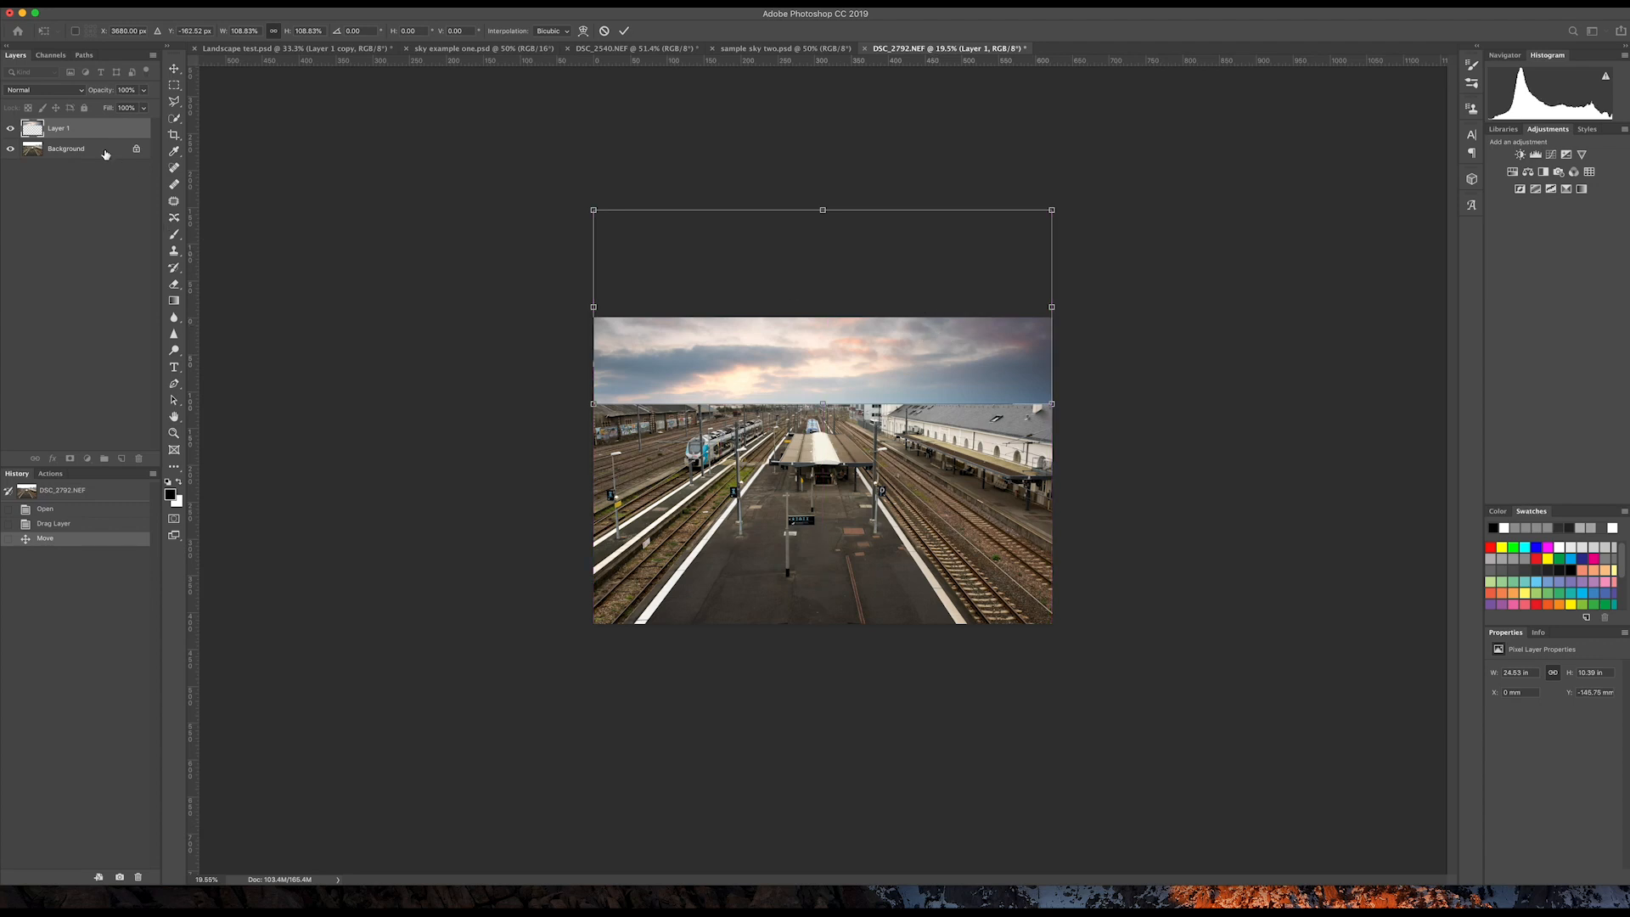
# Duplicate the sky layer, flip the copy vertically and place it directly below the original as a mirror image.
pyautogui.moveTo(109, 132); pyautogui.dragTo(121, 459)
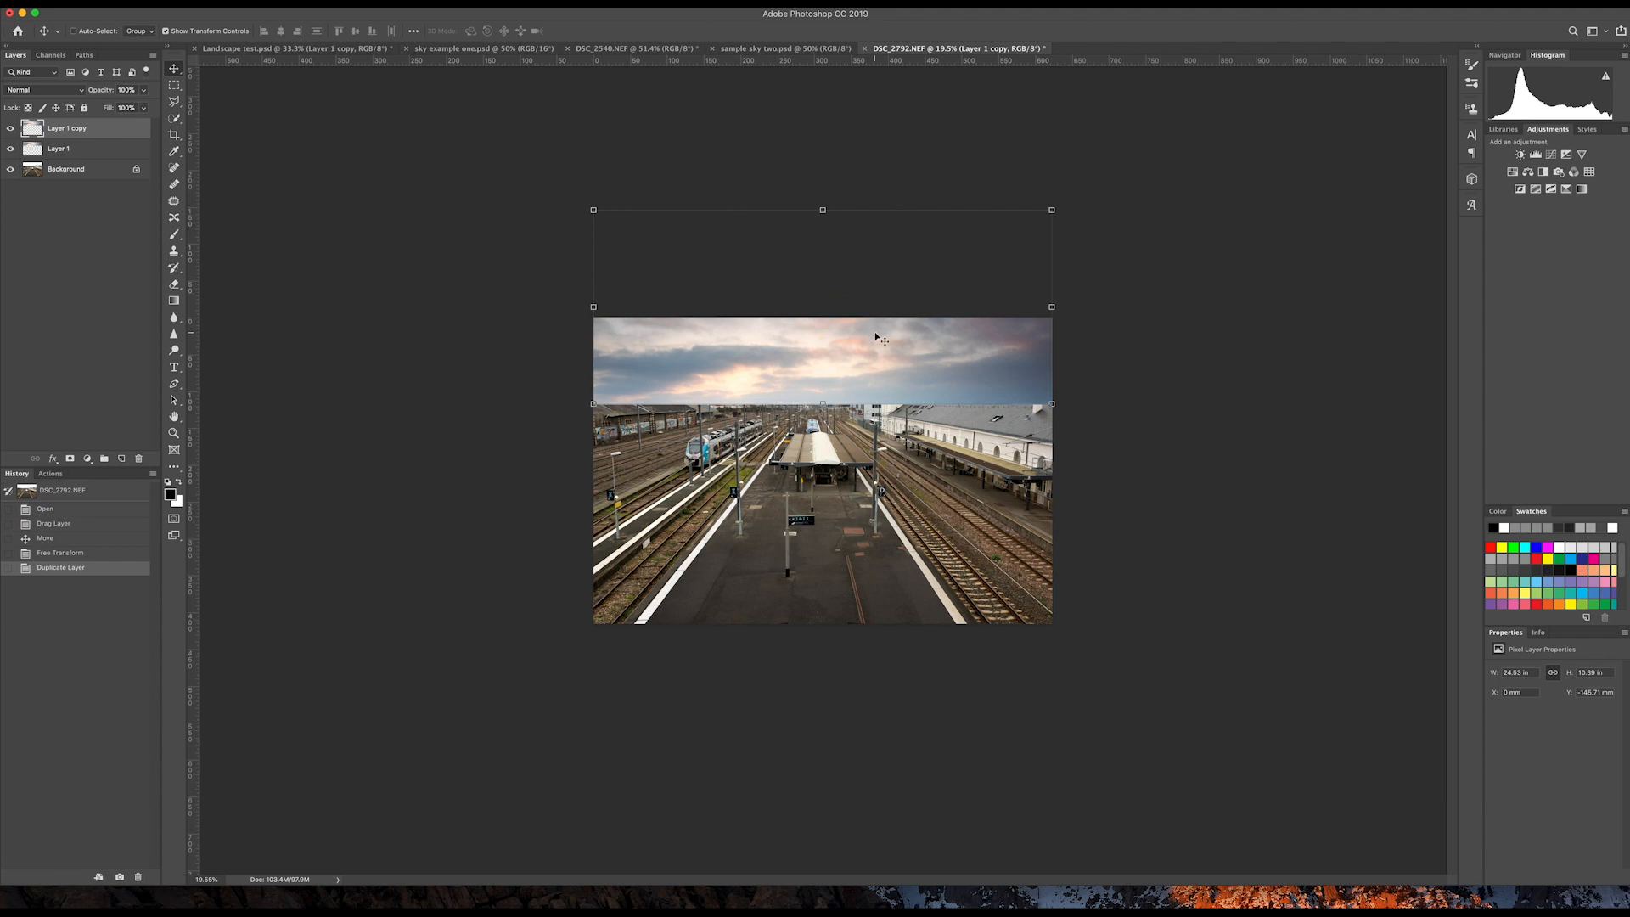
pyautogui.press('super')
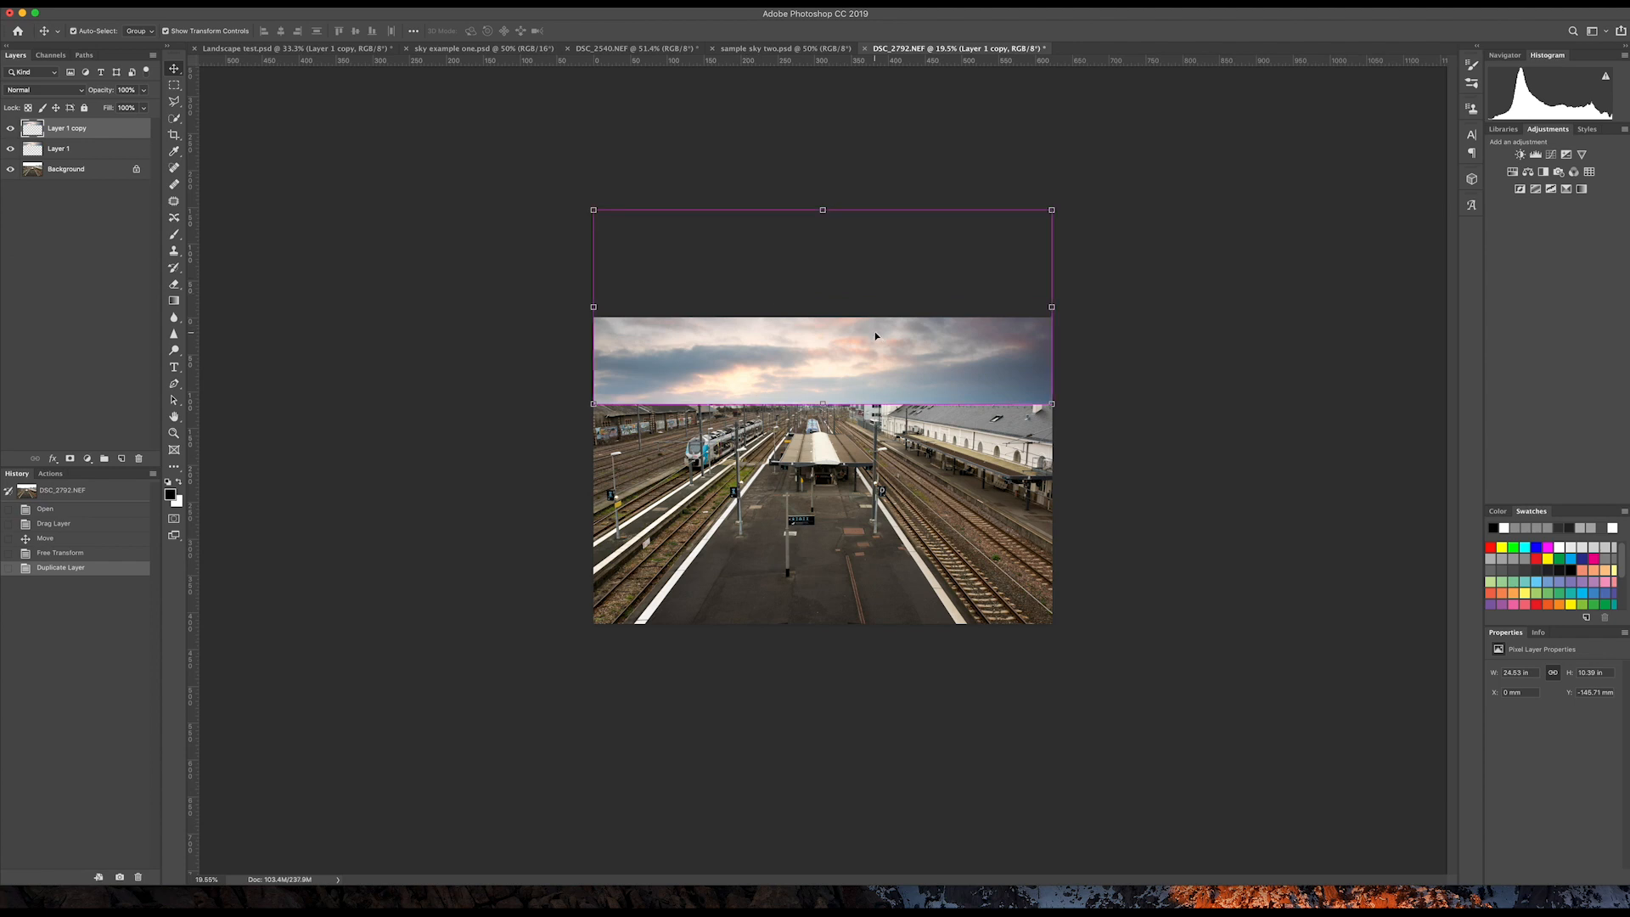
pyautogui.press('super+t')
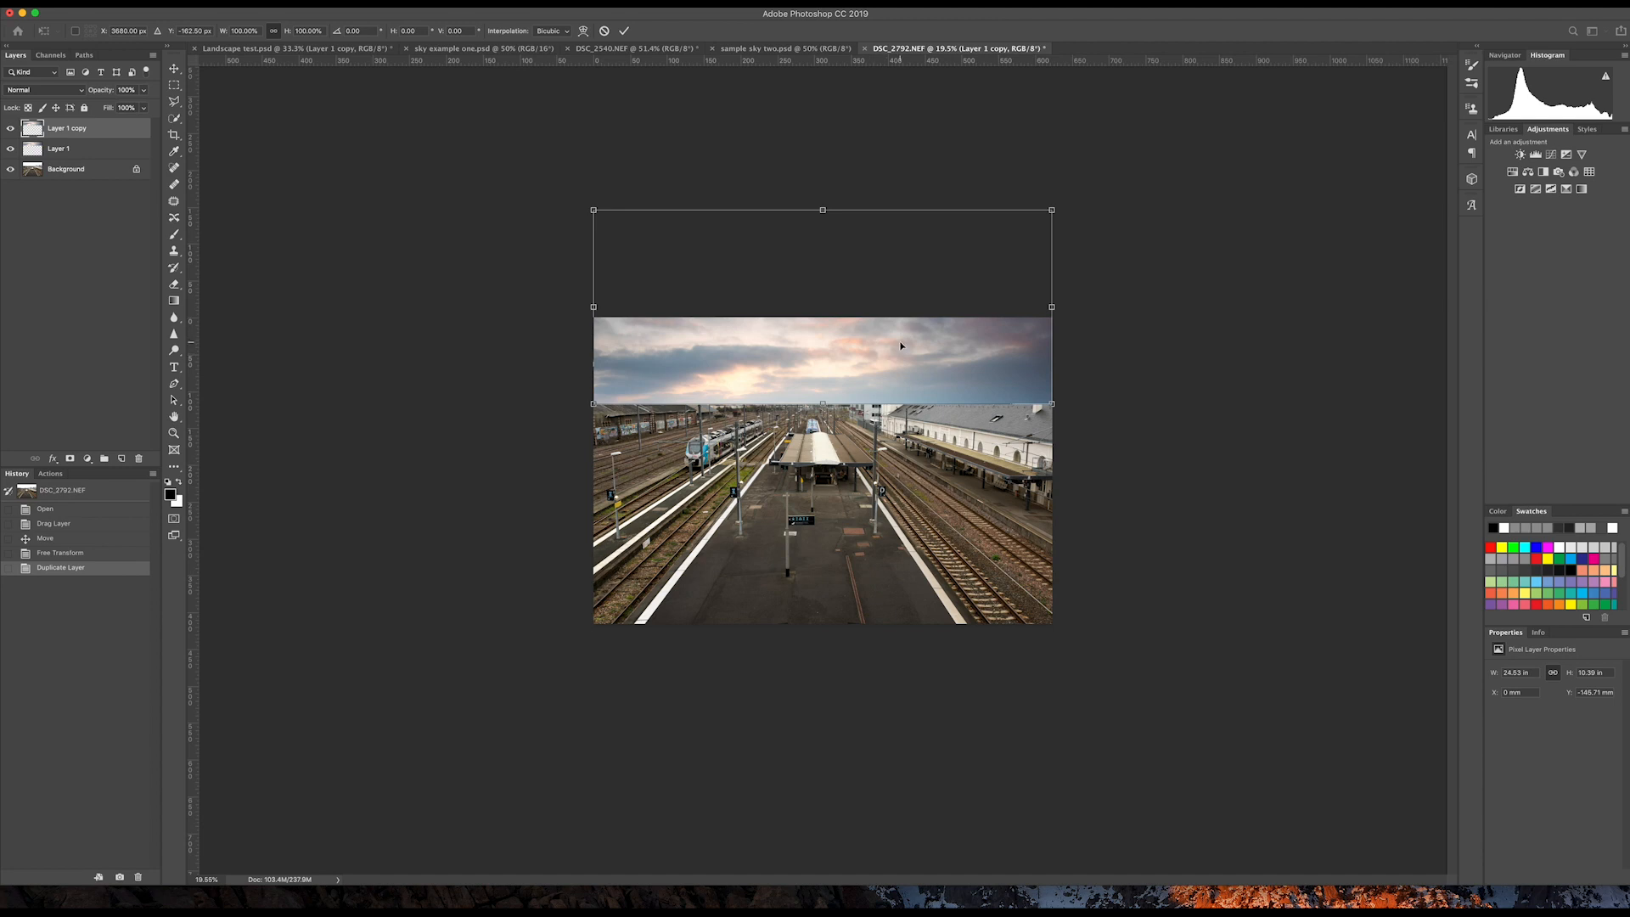
pyautogui.rightClick(901, 344)
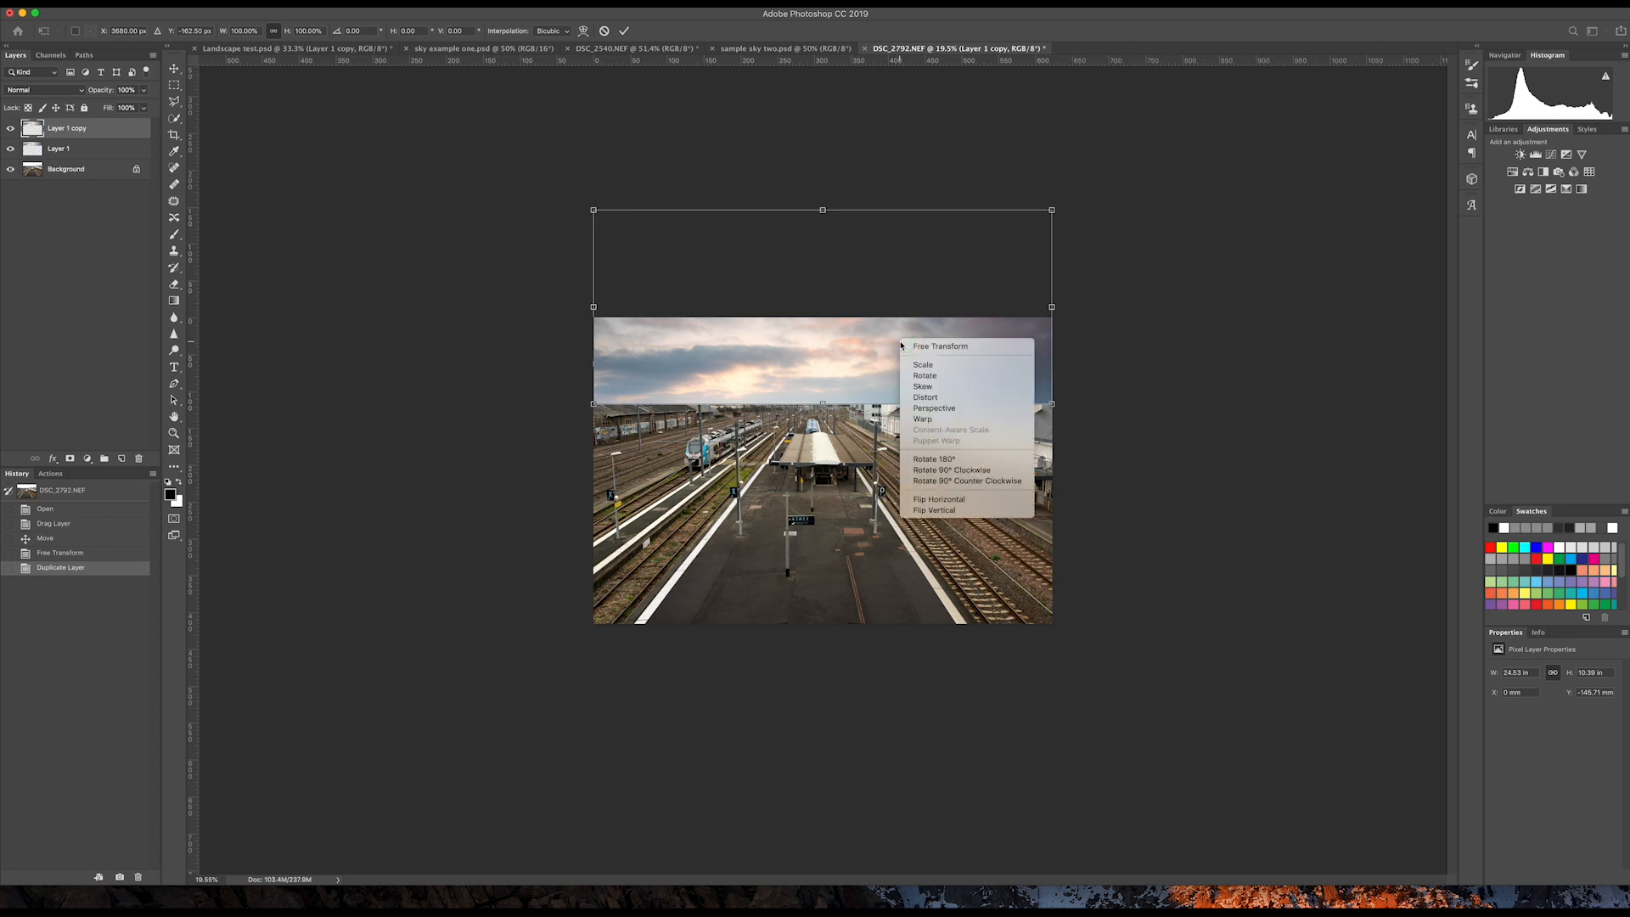
pyautogui.click(933, 511)
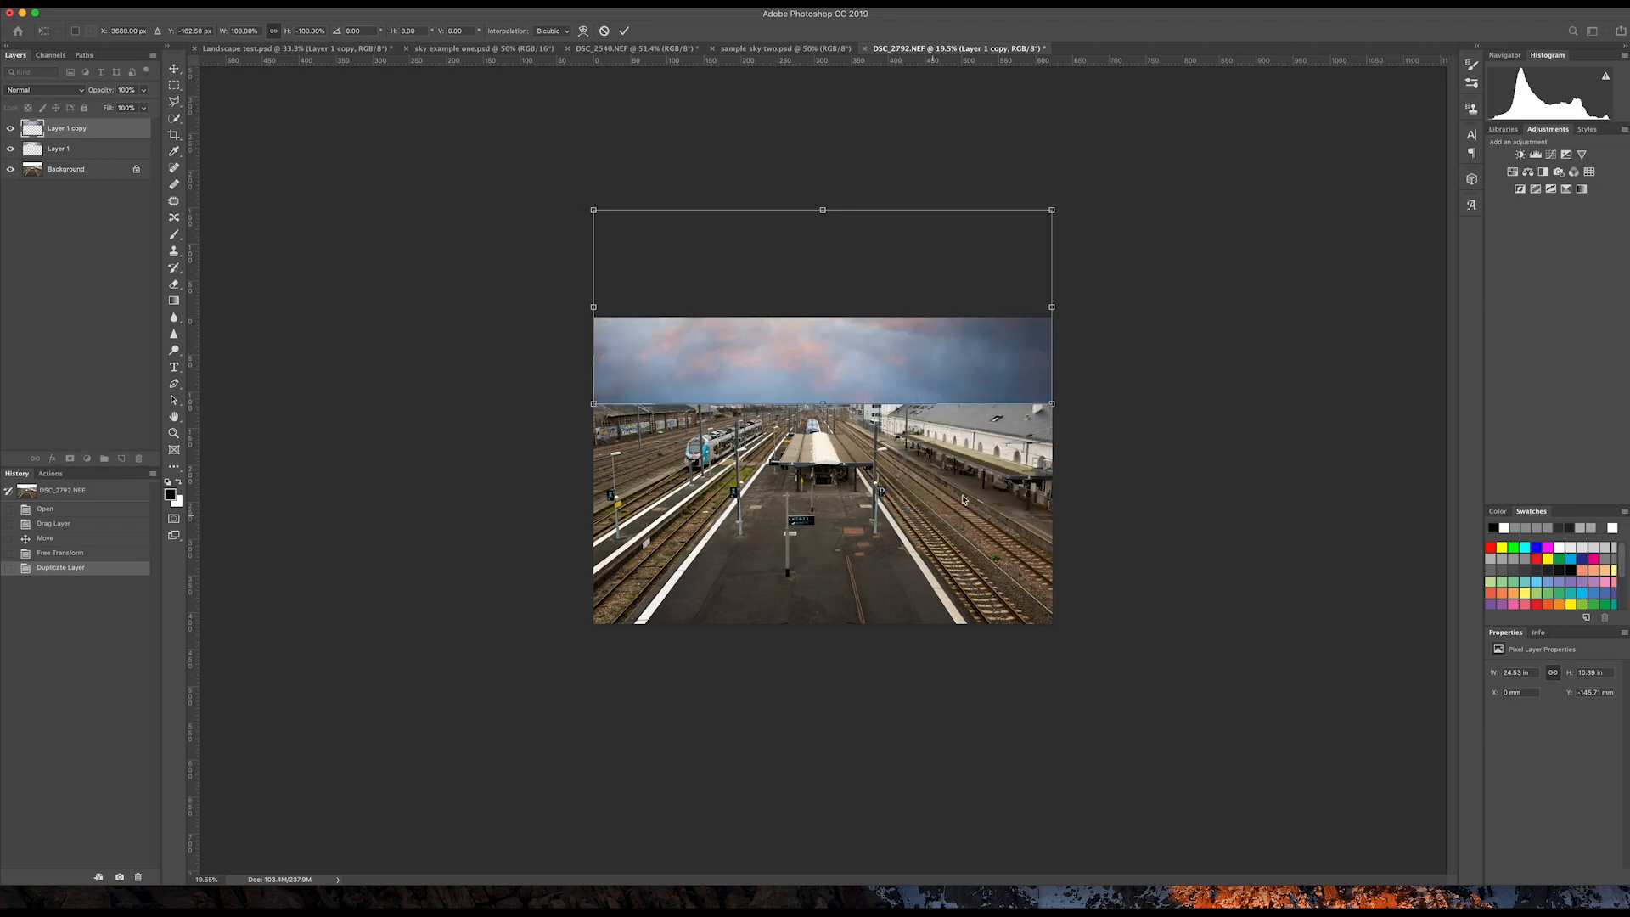
pyautogui.moveTo(884, 349); pyautogui.dragTo(896, 530)
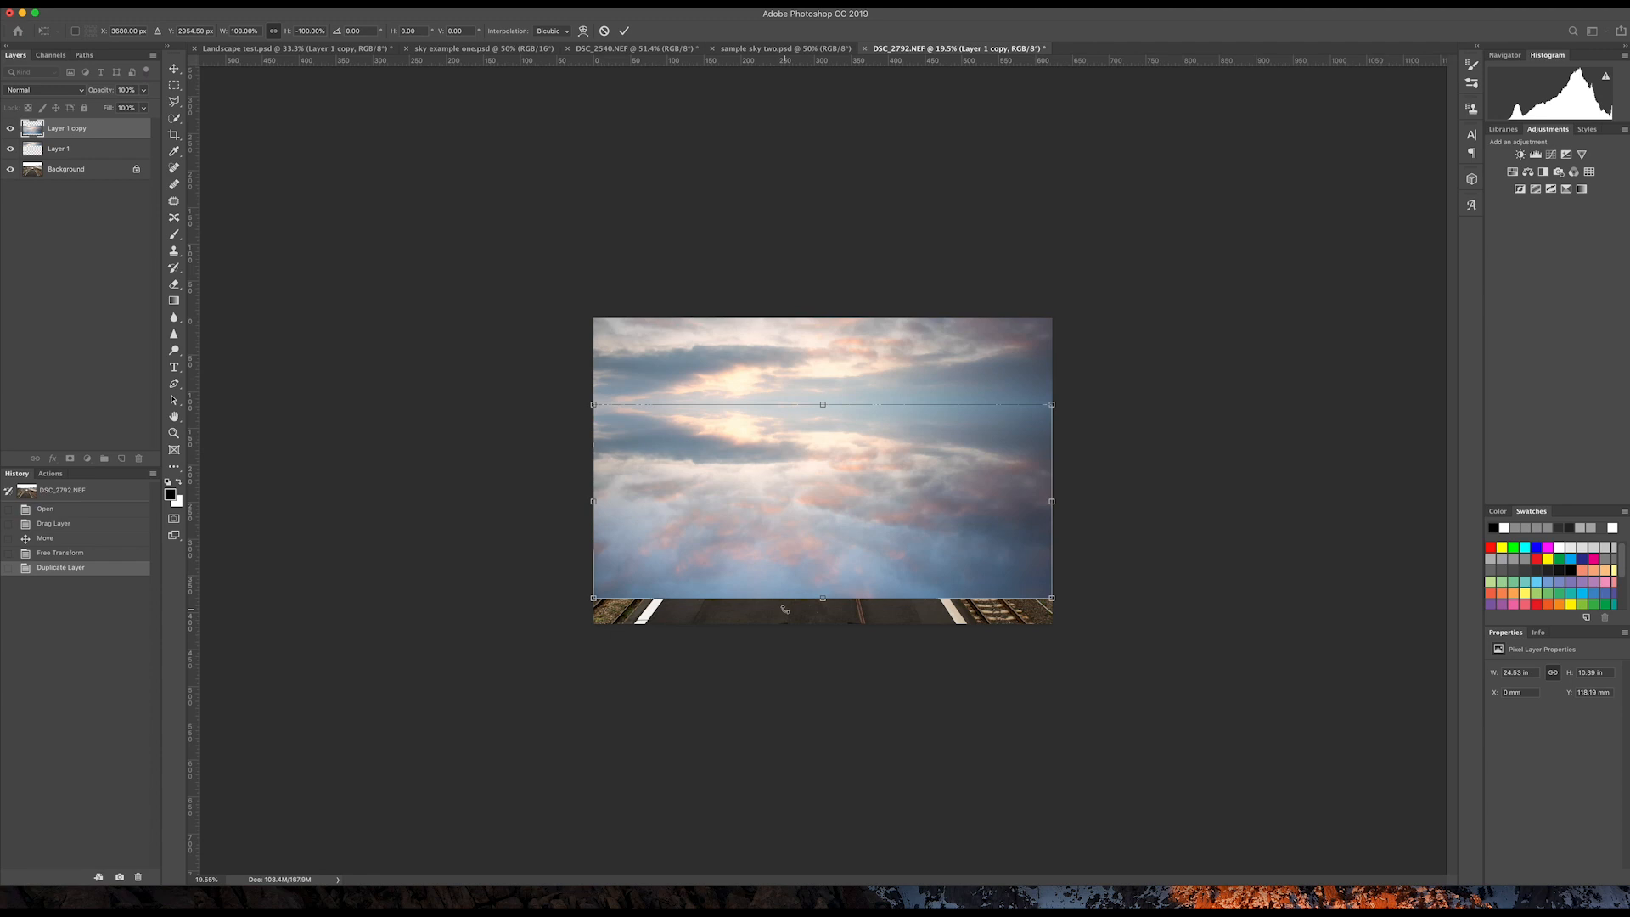
# Distort the flipped sky copy to about 113% height so it reaches the image's bottom edge, and apply the transform.
pyautogui.rightClick(882, 475)
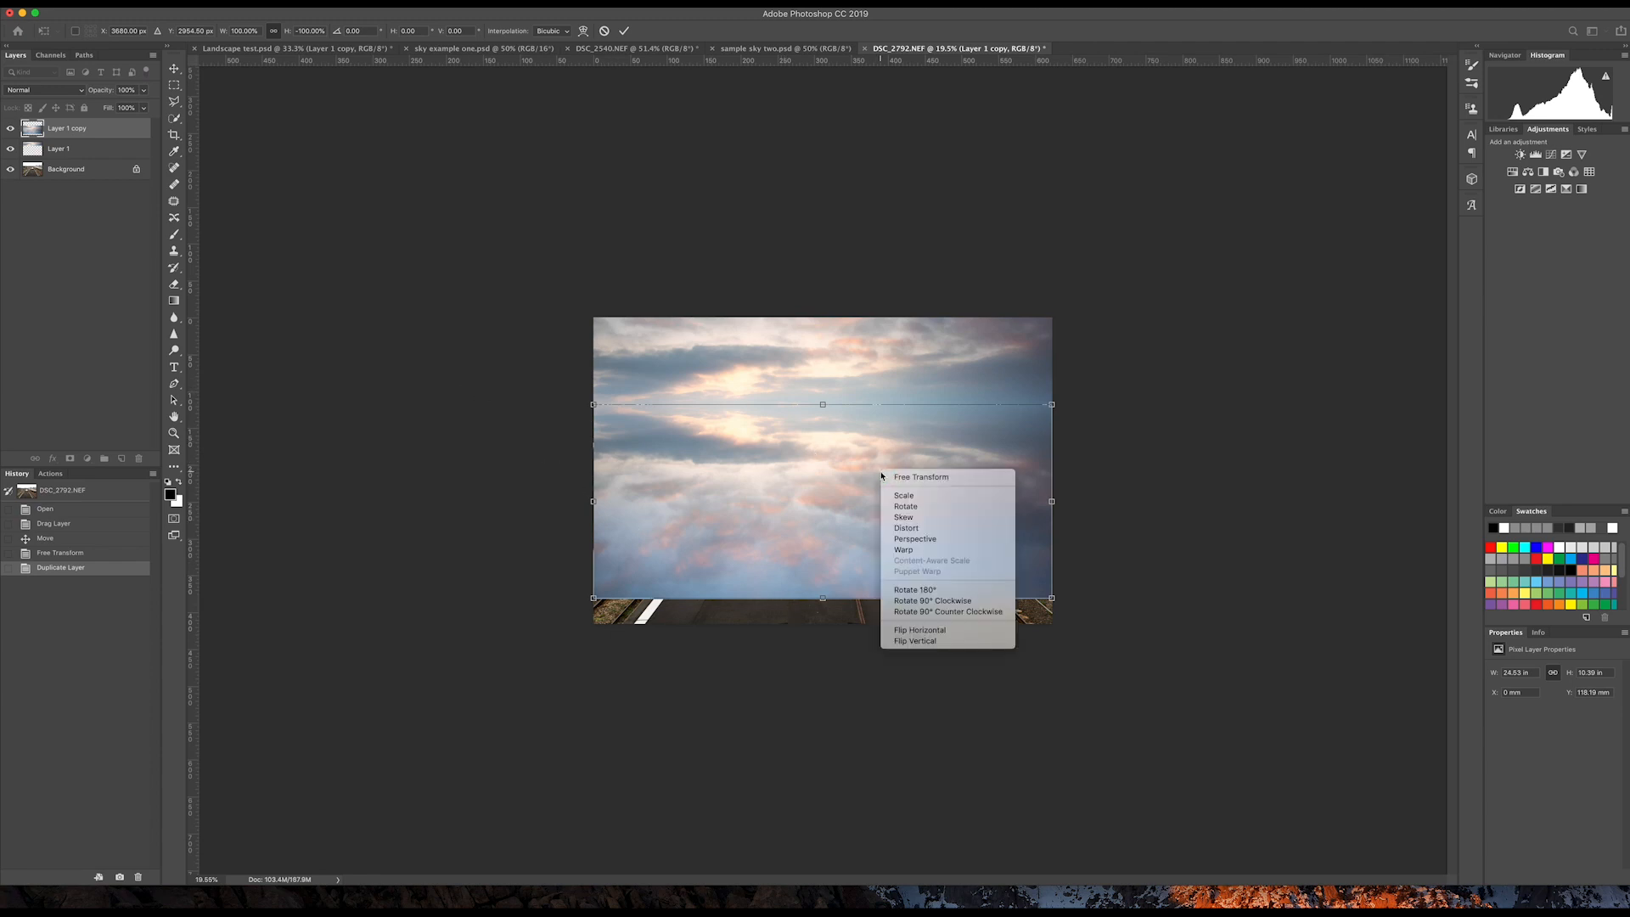
pyautogui.click(907, 528)
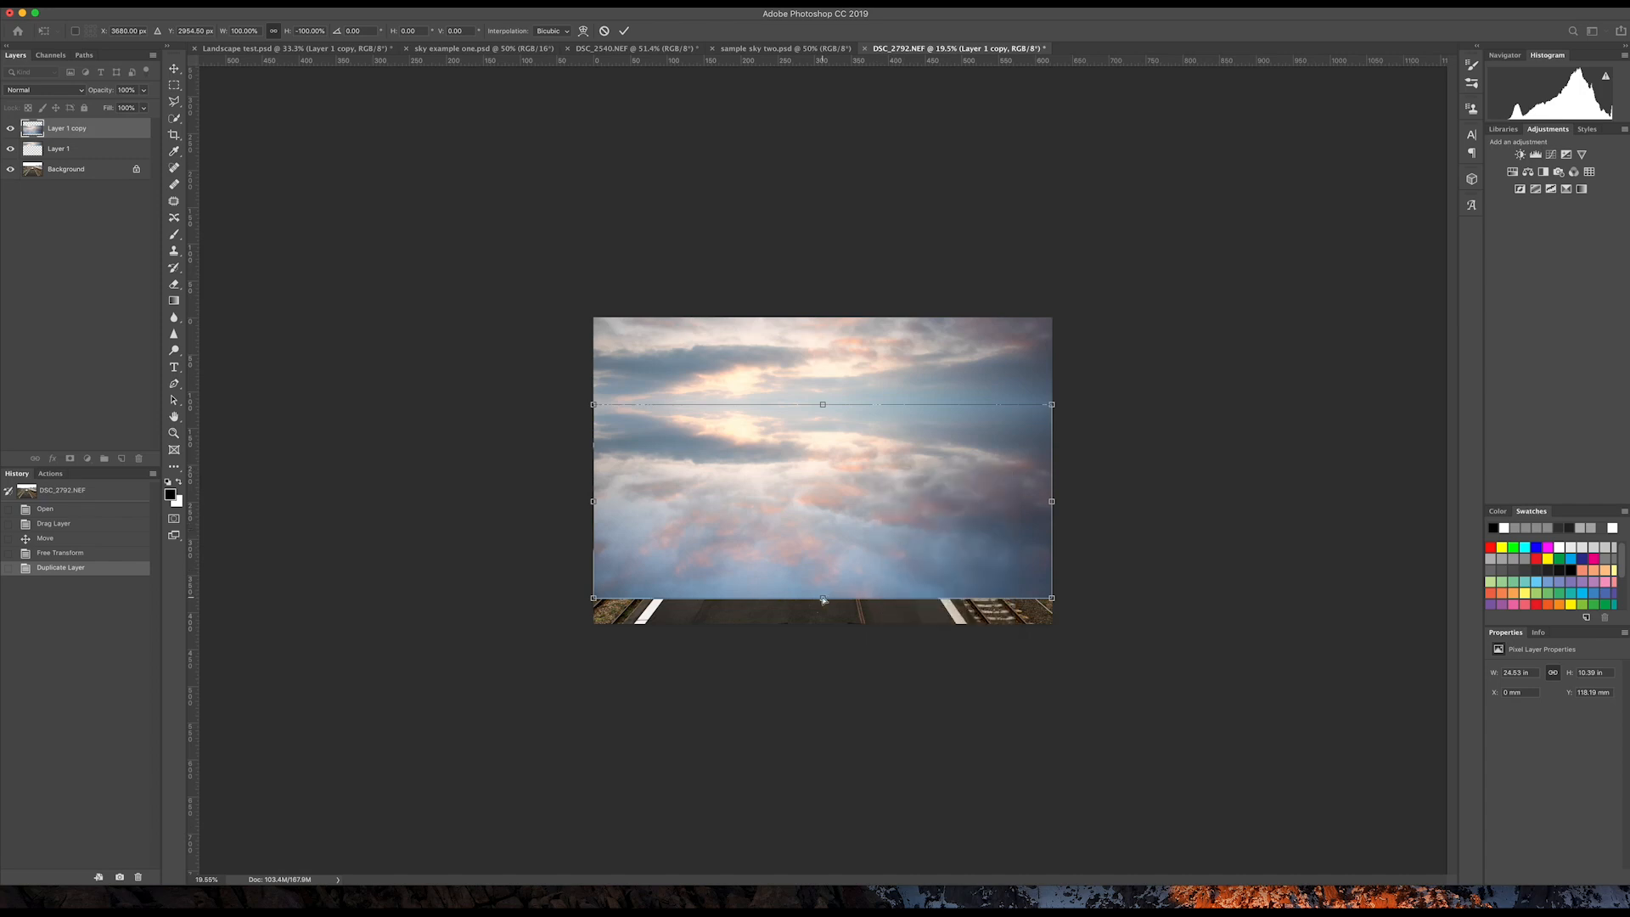
pyautogui.moveTo(823, 599); pyautogui.dragTo(823, 623)
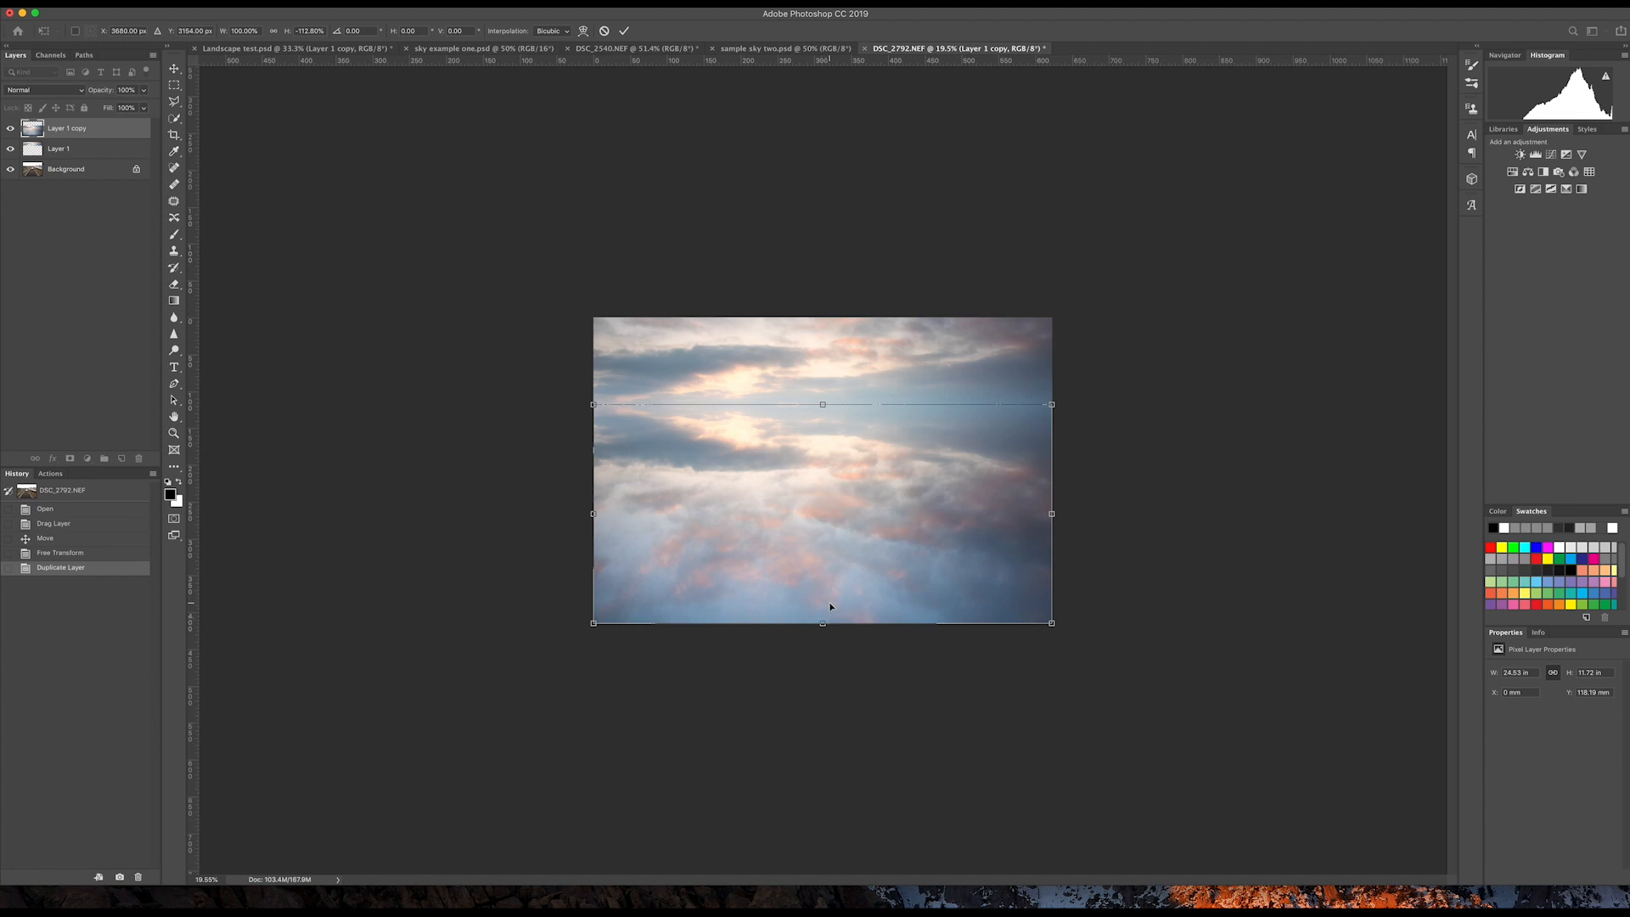
pyautogui.click(624, 31)
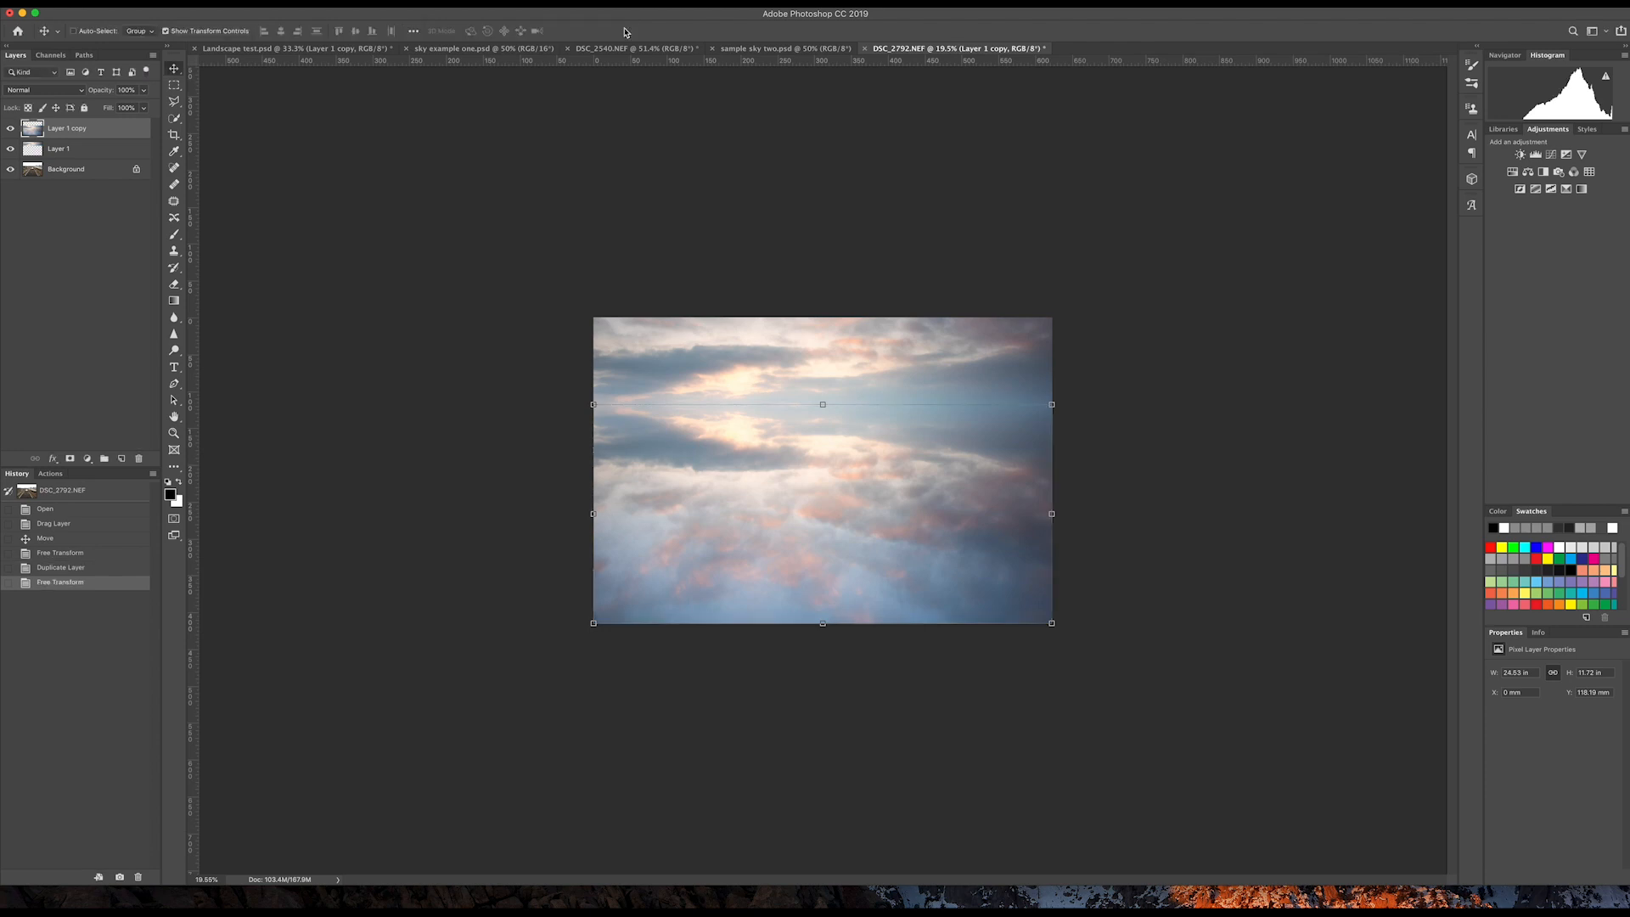
# Merge the original sky layer and its flipped copy into one layer.
pyautogui.keyDown('shift'); pyautogui.click(124, 150); pyautogui.keyUp('shift')
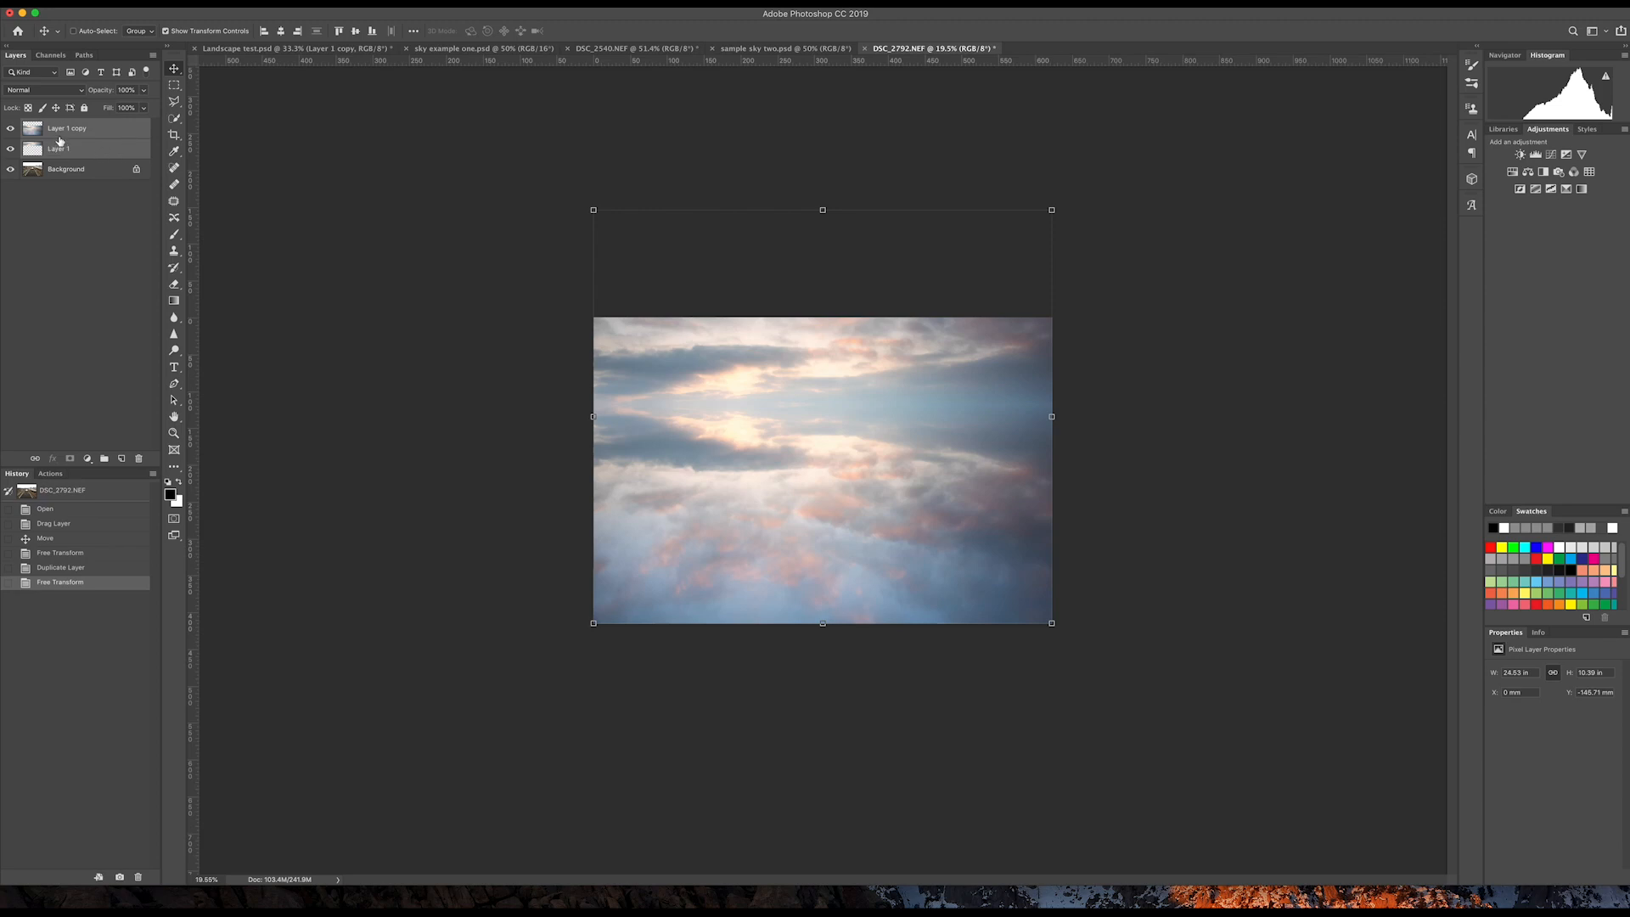
pyautogui.rightClick(125, 131)
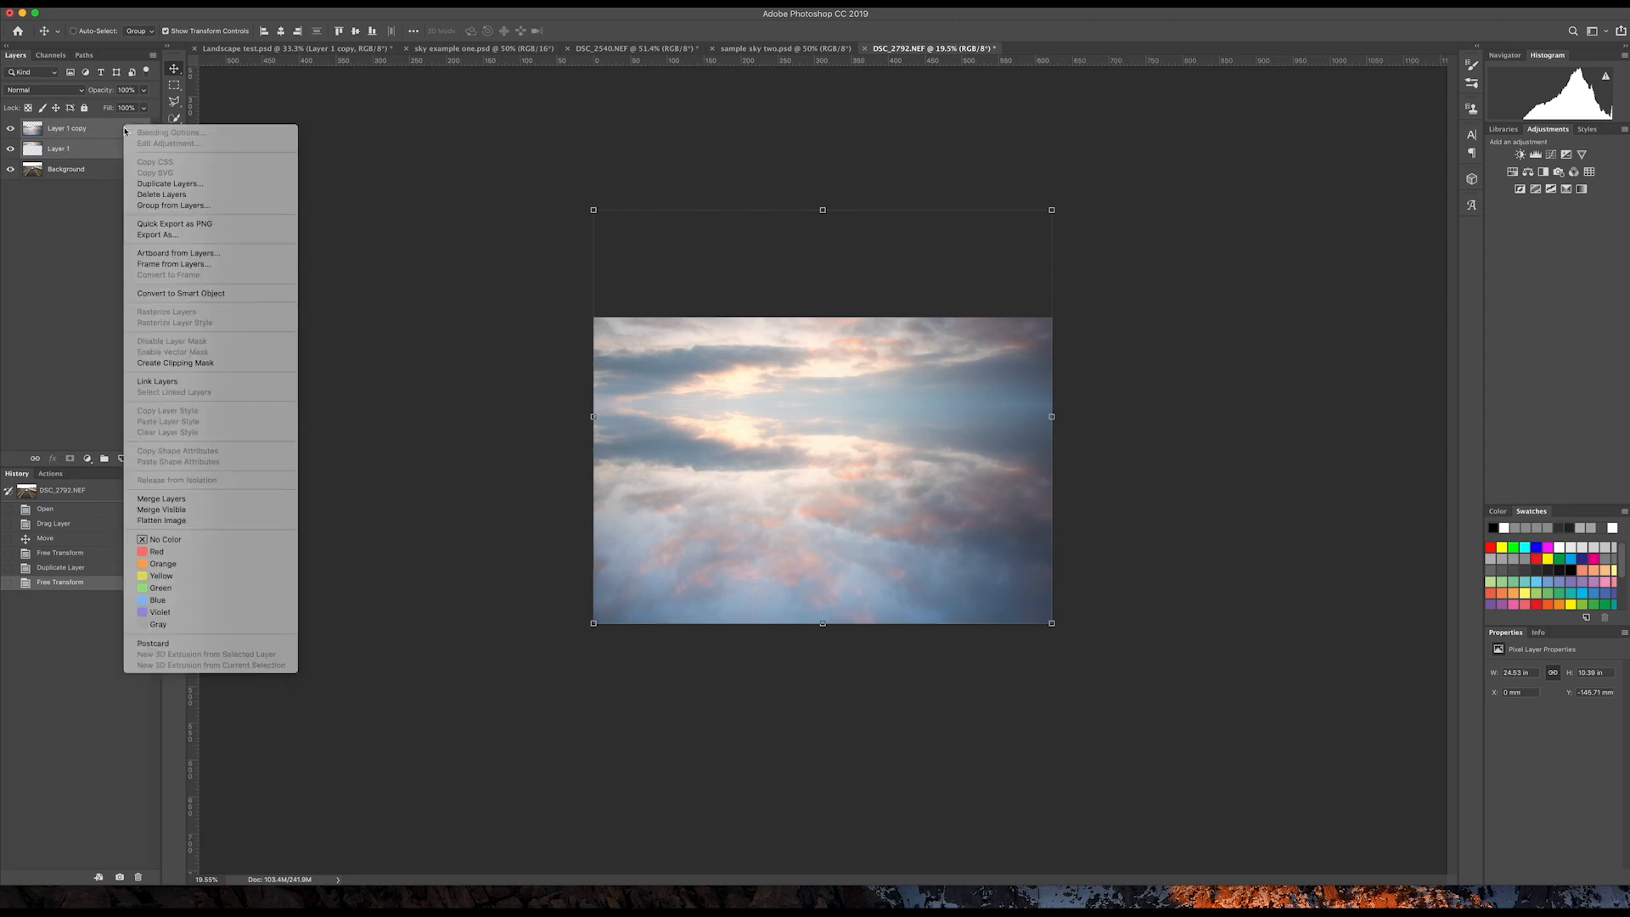
pyautogui.click(172, 499)
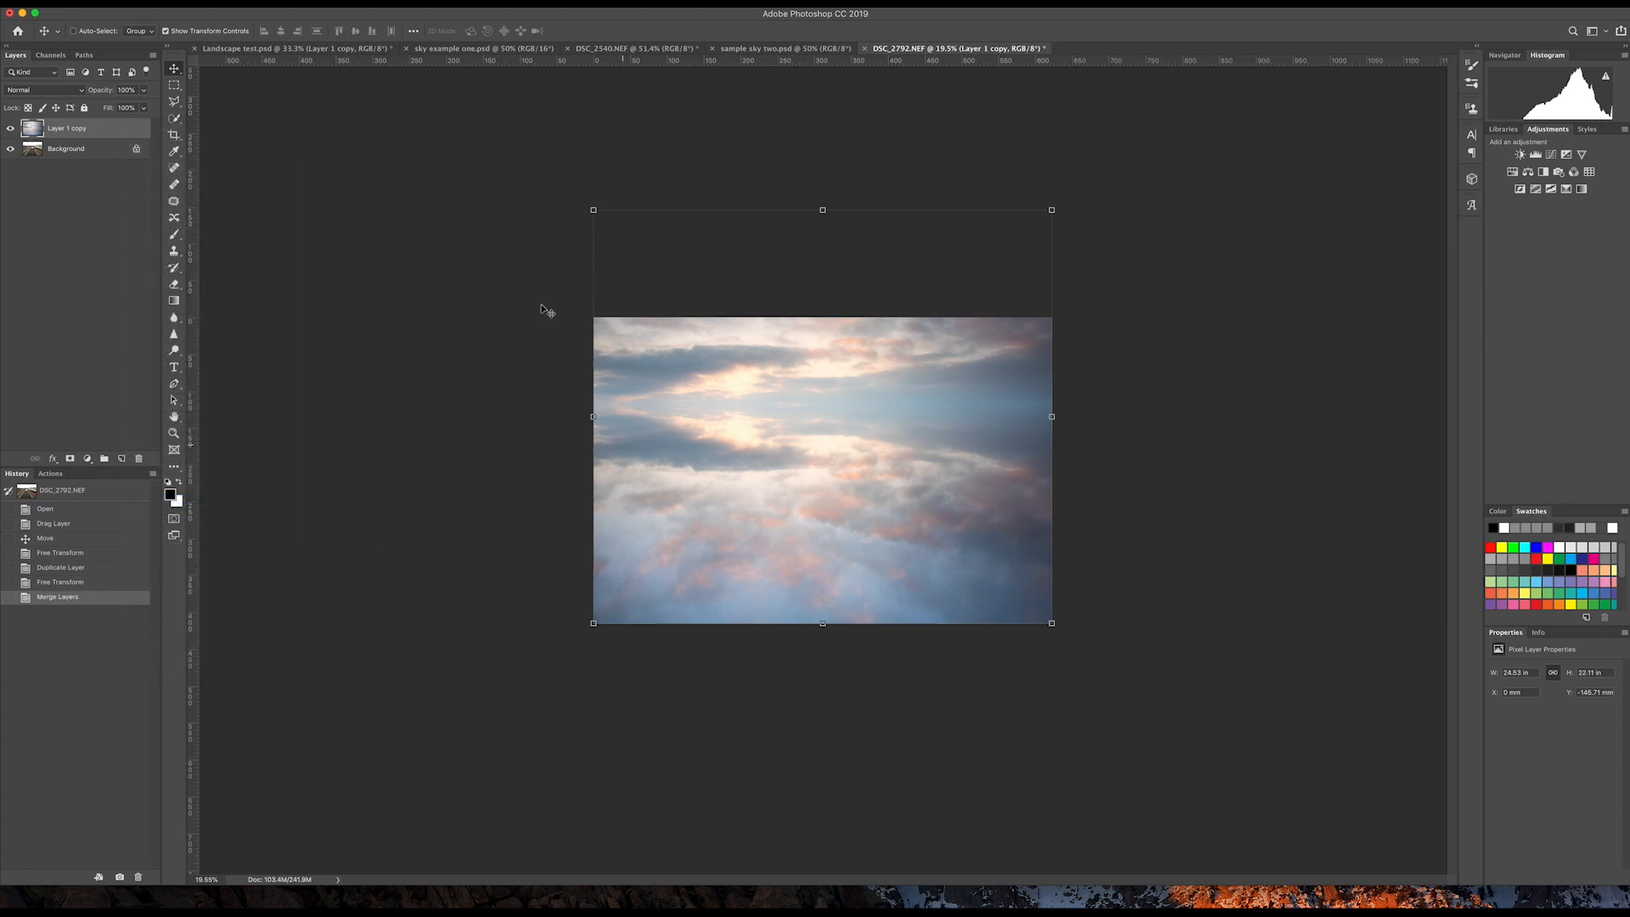
# Crop to the existing canvas bounds with Delete Cropped Pixels on to remove the sky overhanging the top edge.
pyautogui.click(174, 135)
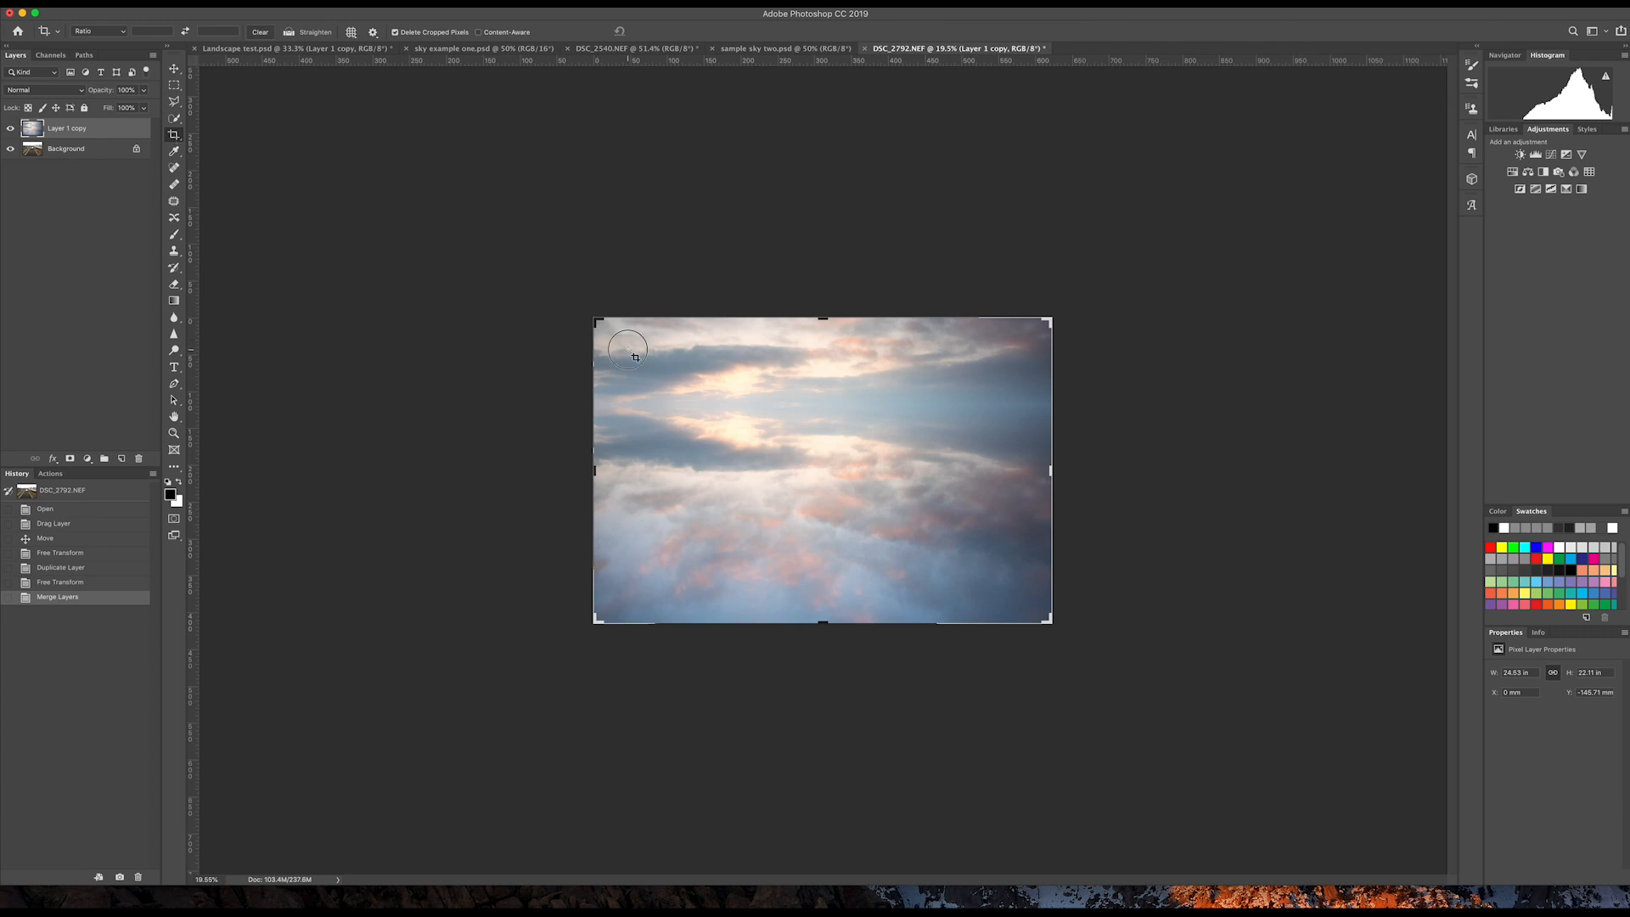
pyautogui.click(608, 331)
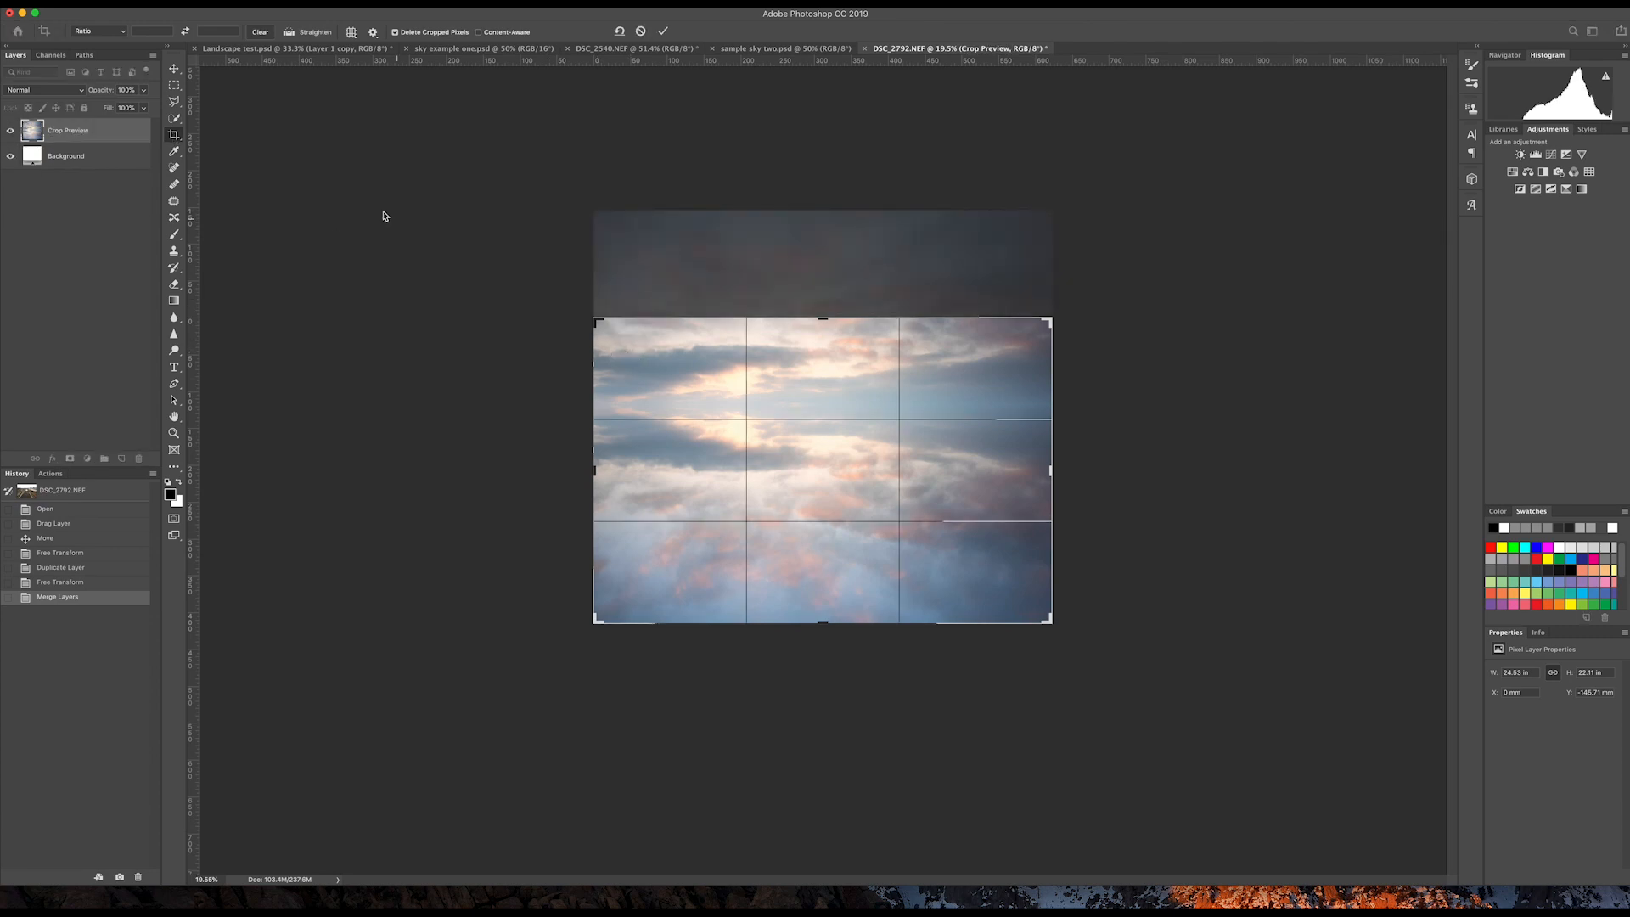
pyautogui.click(663, 32)
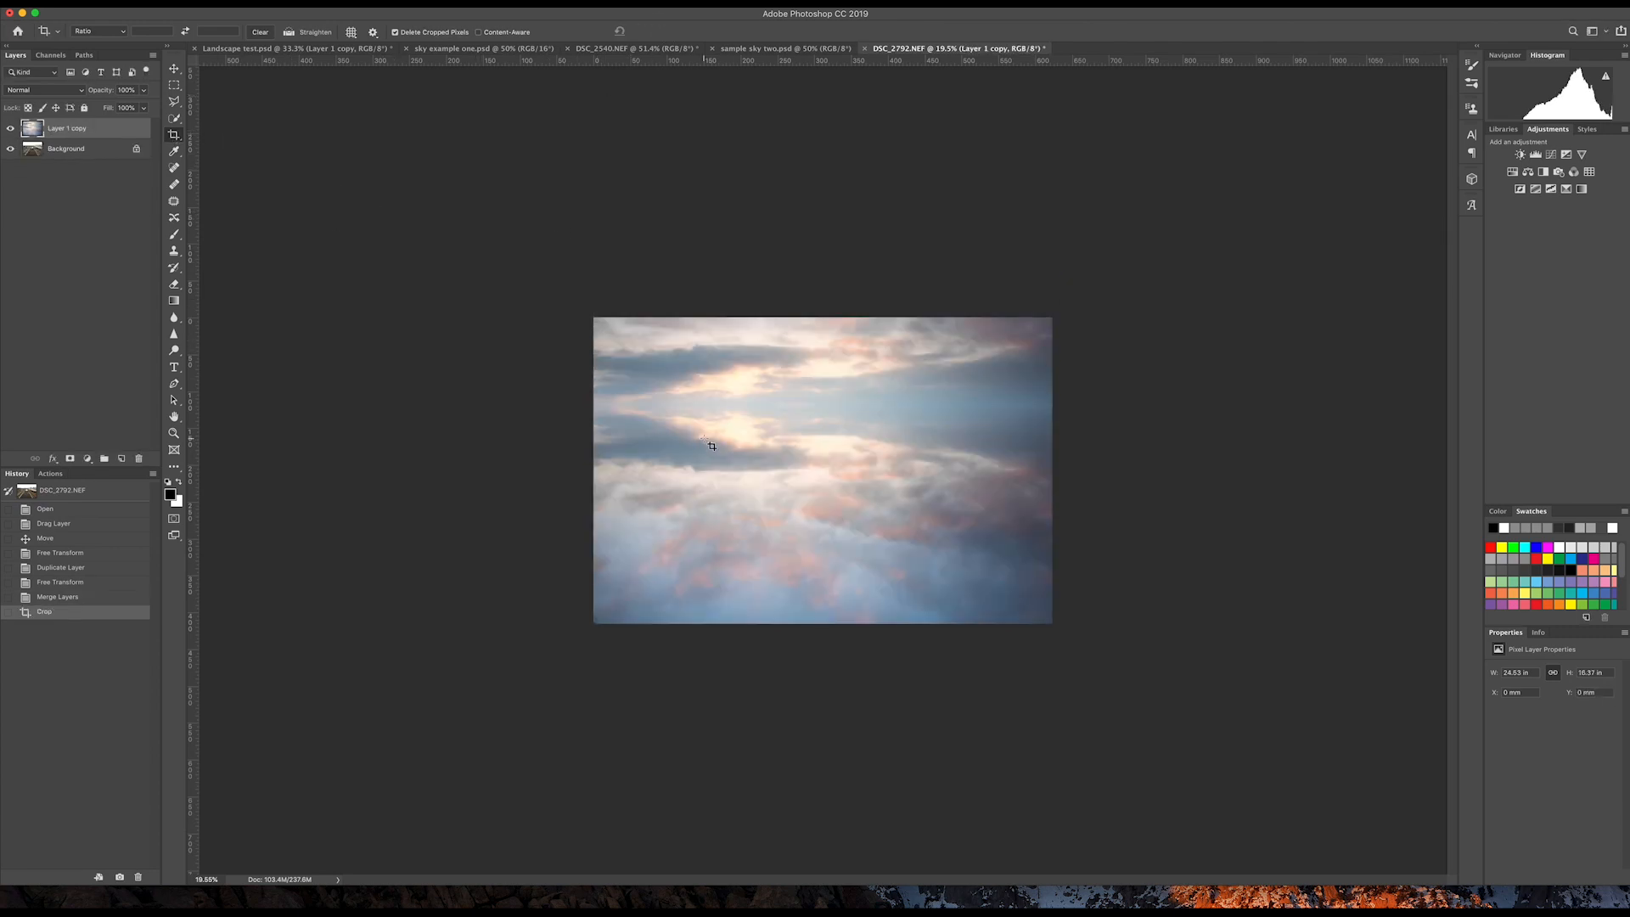
# Set the merged sky layer's blend mode to Multiply.
pyautogui.press('super')
pyautogui.press('super+0')
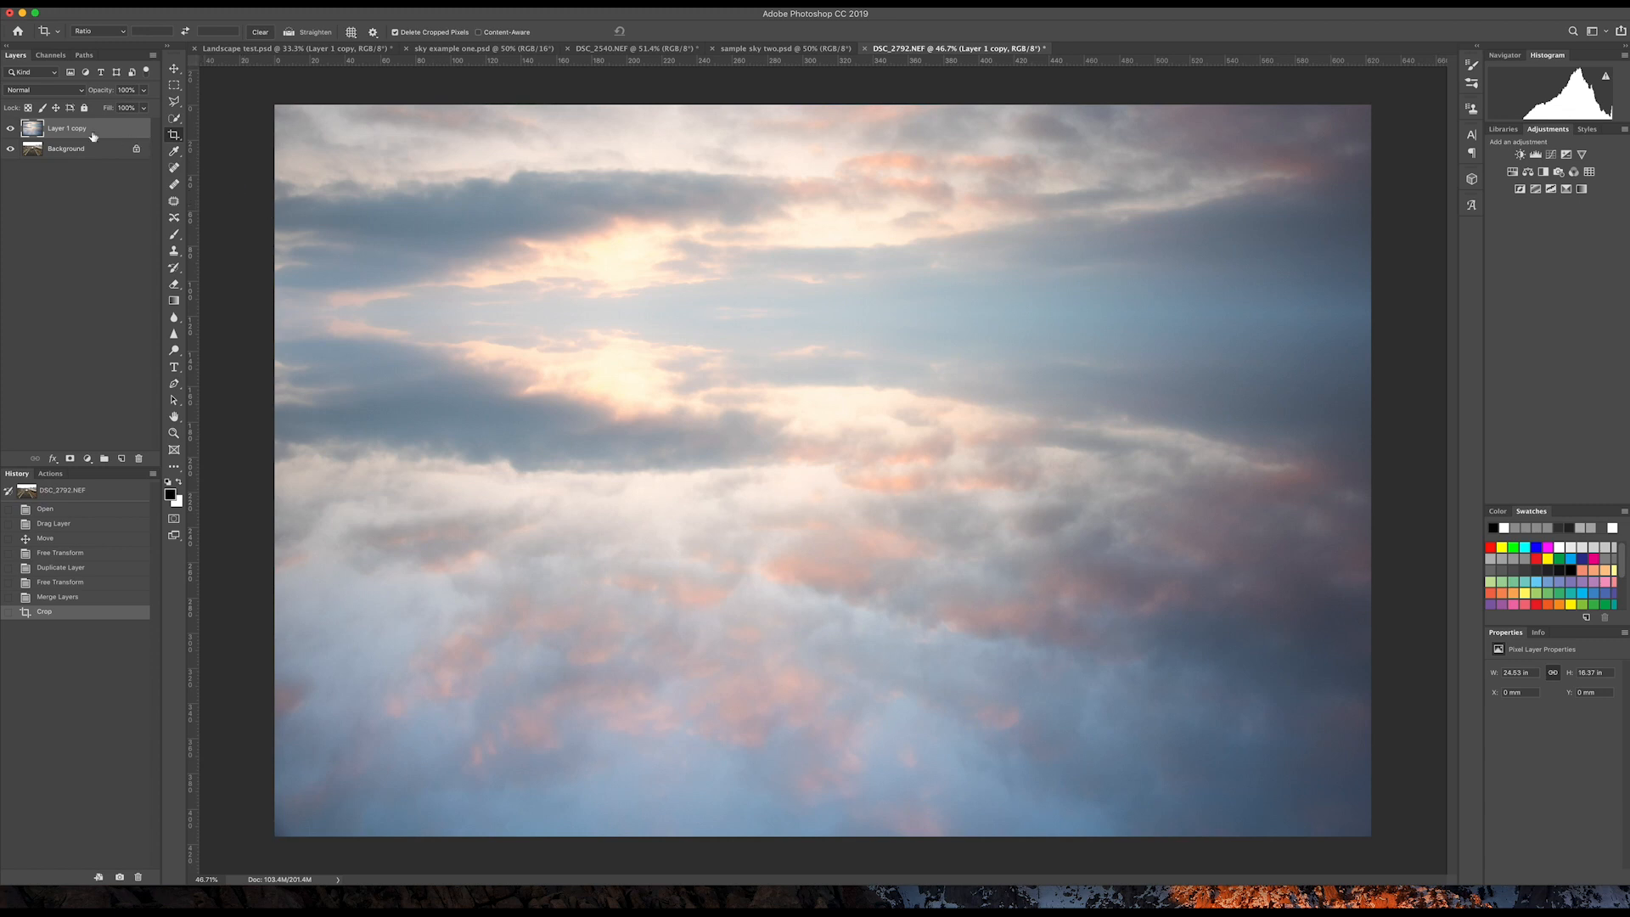
pyautogui.click(82, 94)
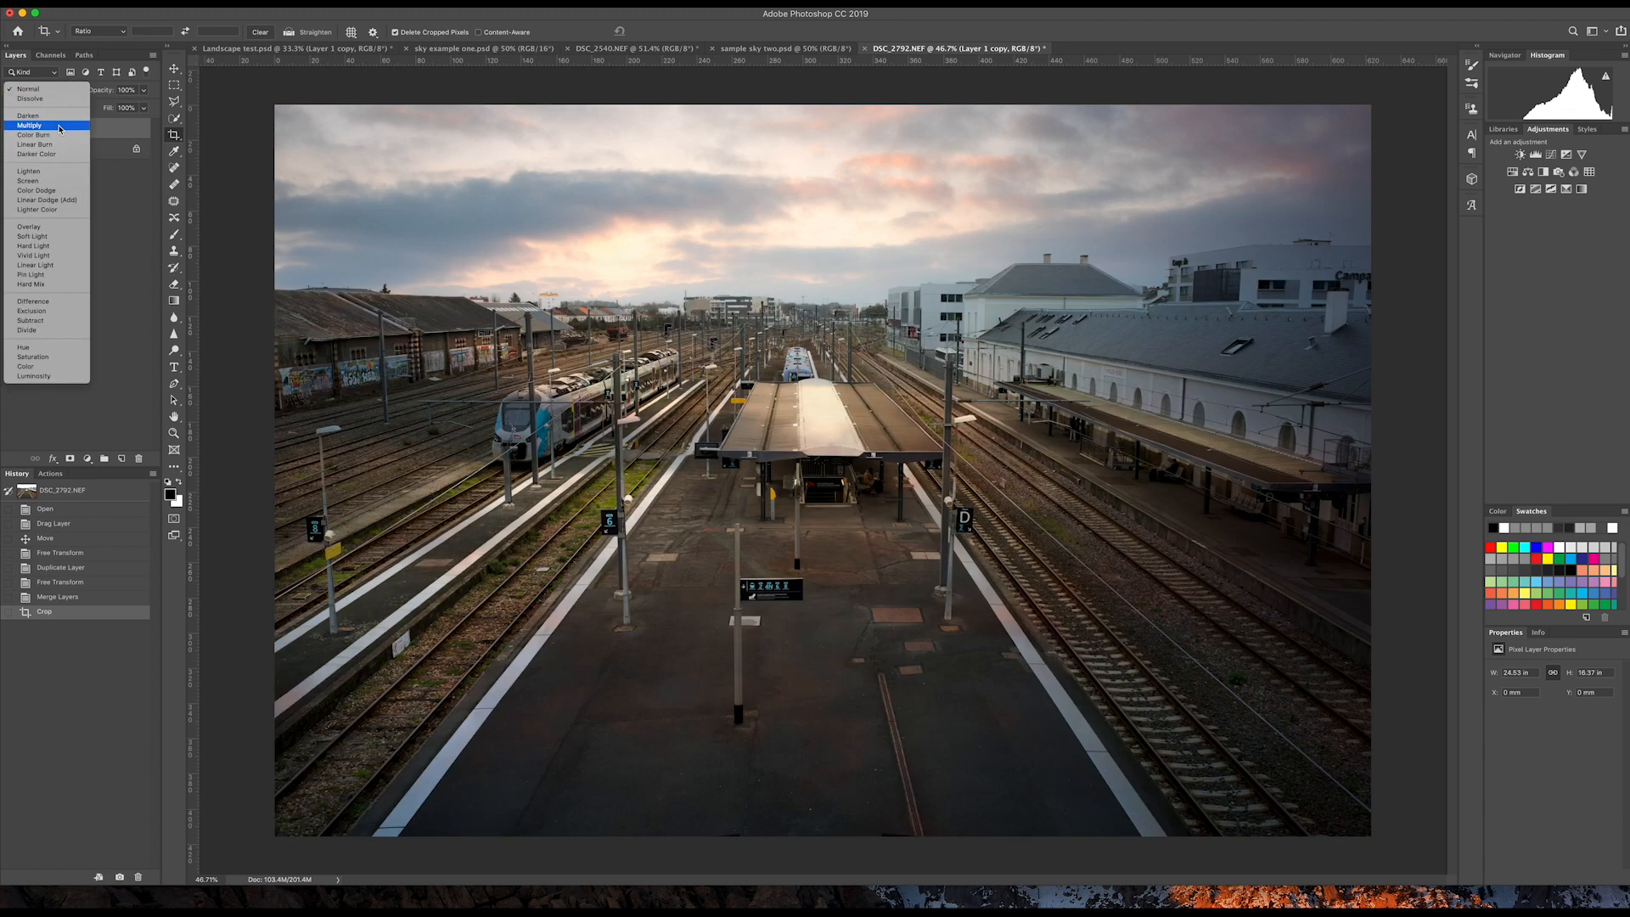
pyautogui.click(59, 125)
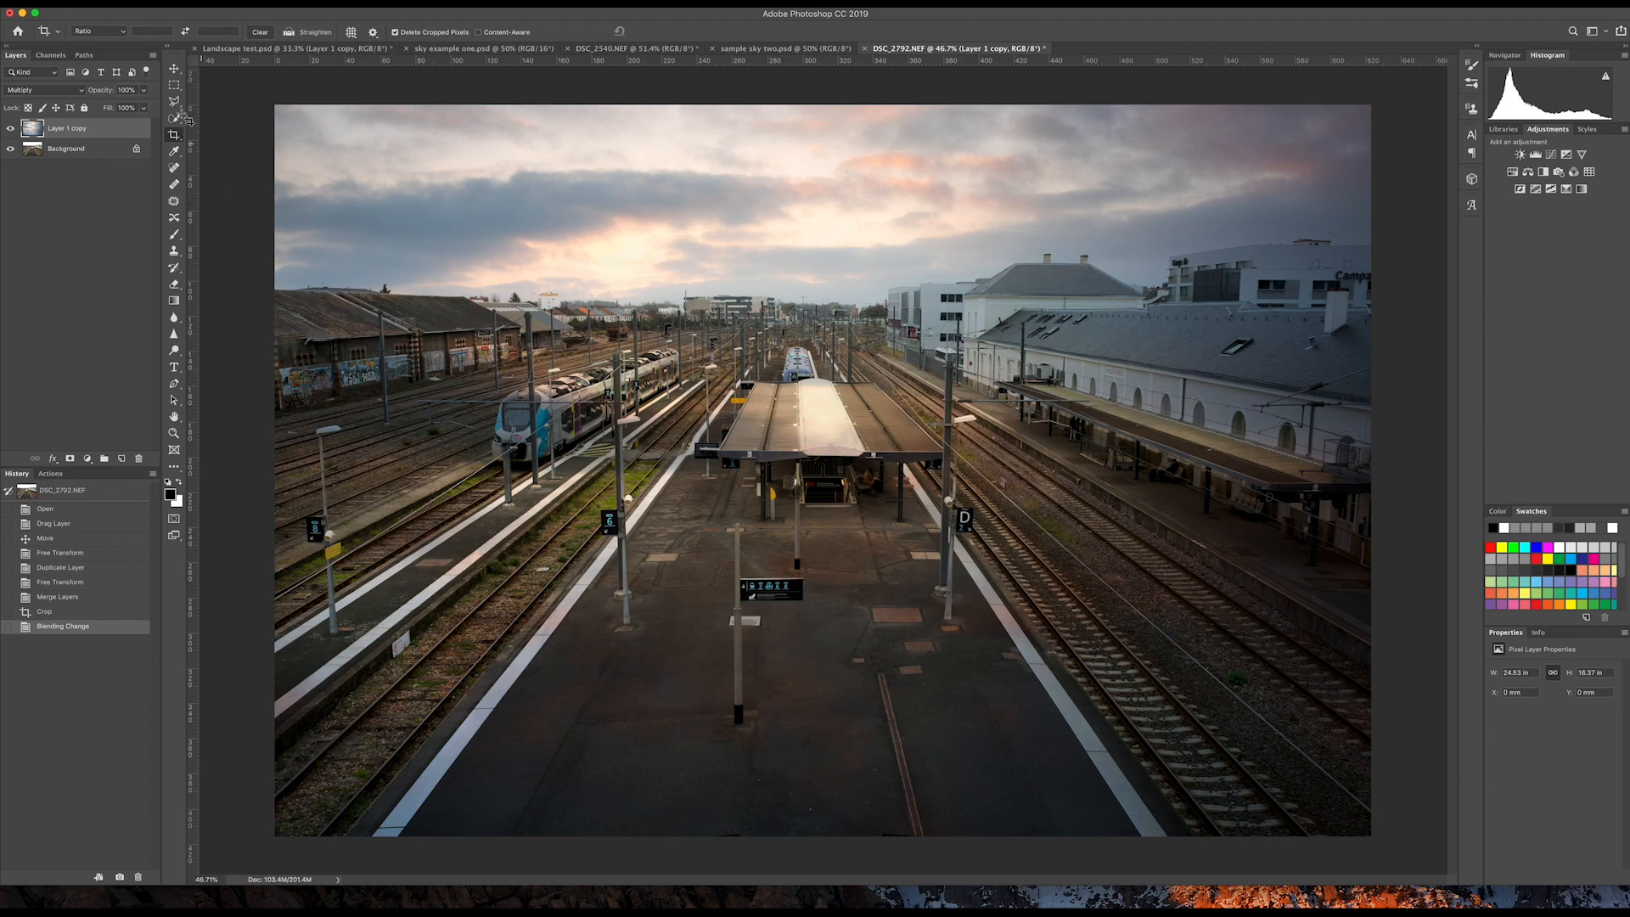
# On the Background layer, use Quick Selection to select the rooftops and buildings along the skyline, from the sheds to the station building.
pyautogui.click(73, 150)
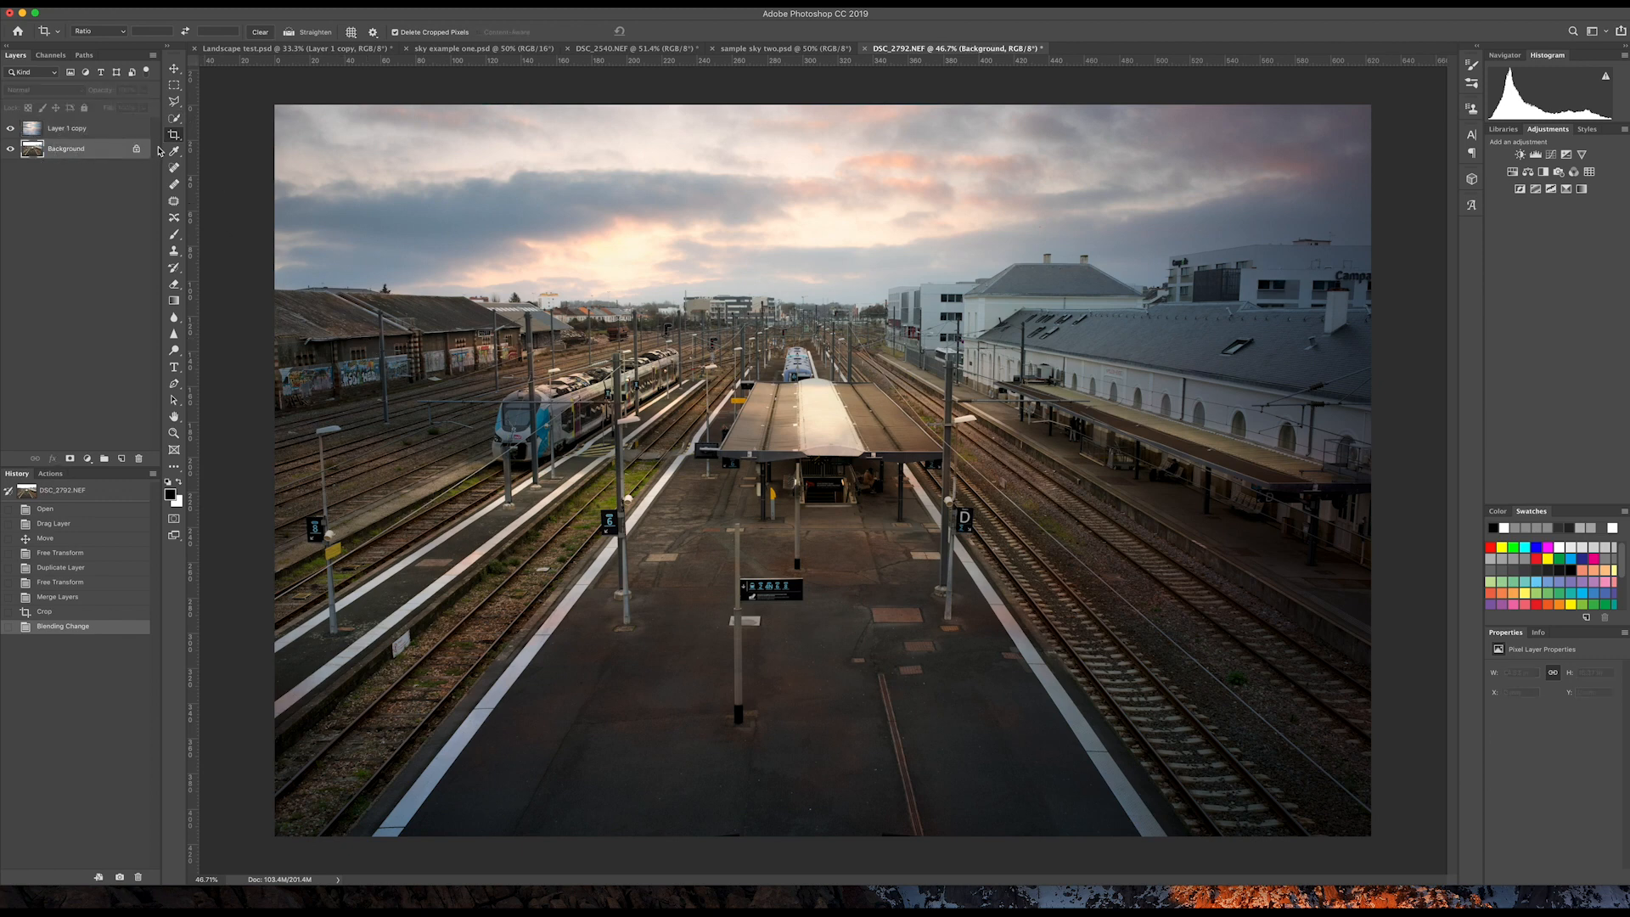
pyautogui.click(174, 120)
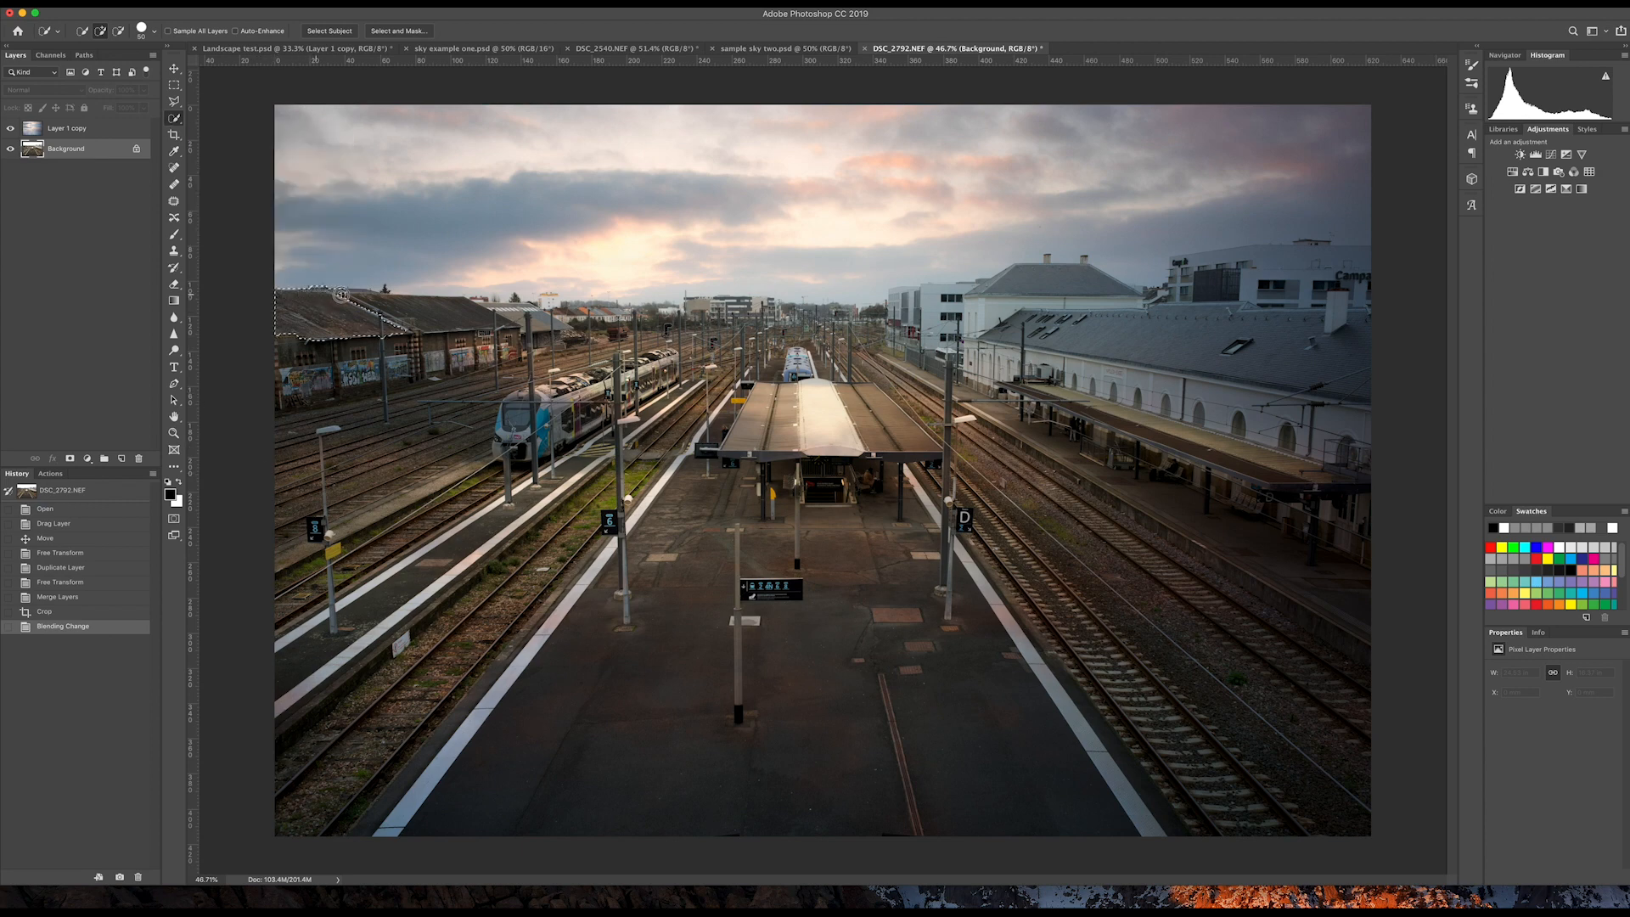
pyautogui.moveTo(363, 296); pyautogui.dragTo(467, 304)
pyautogui.moveTo(597, 313)
pyautogui.mouseDown()
pyautogui.moveTo(853, 315)
pyautogui.moveTo(949, 297)
pyautogui.mouseUp()
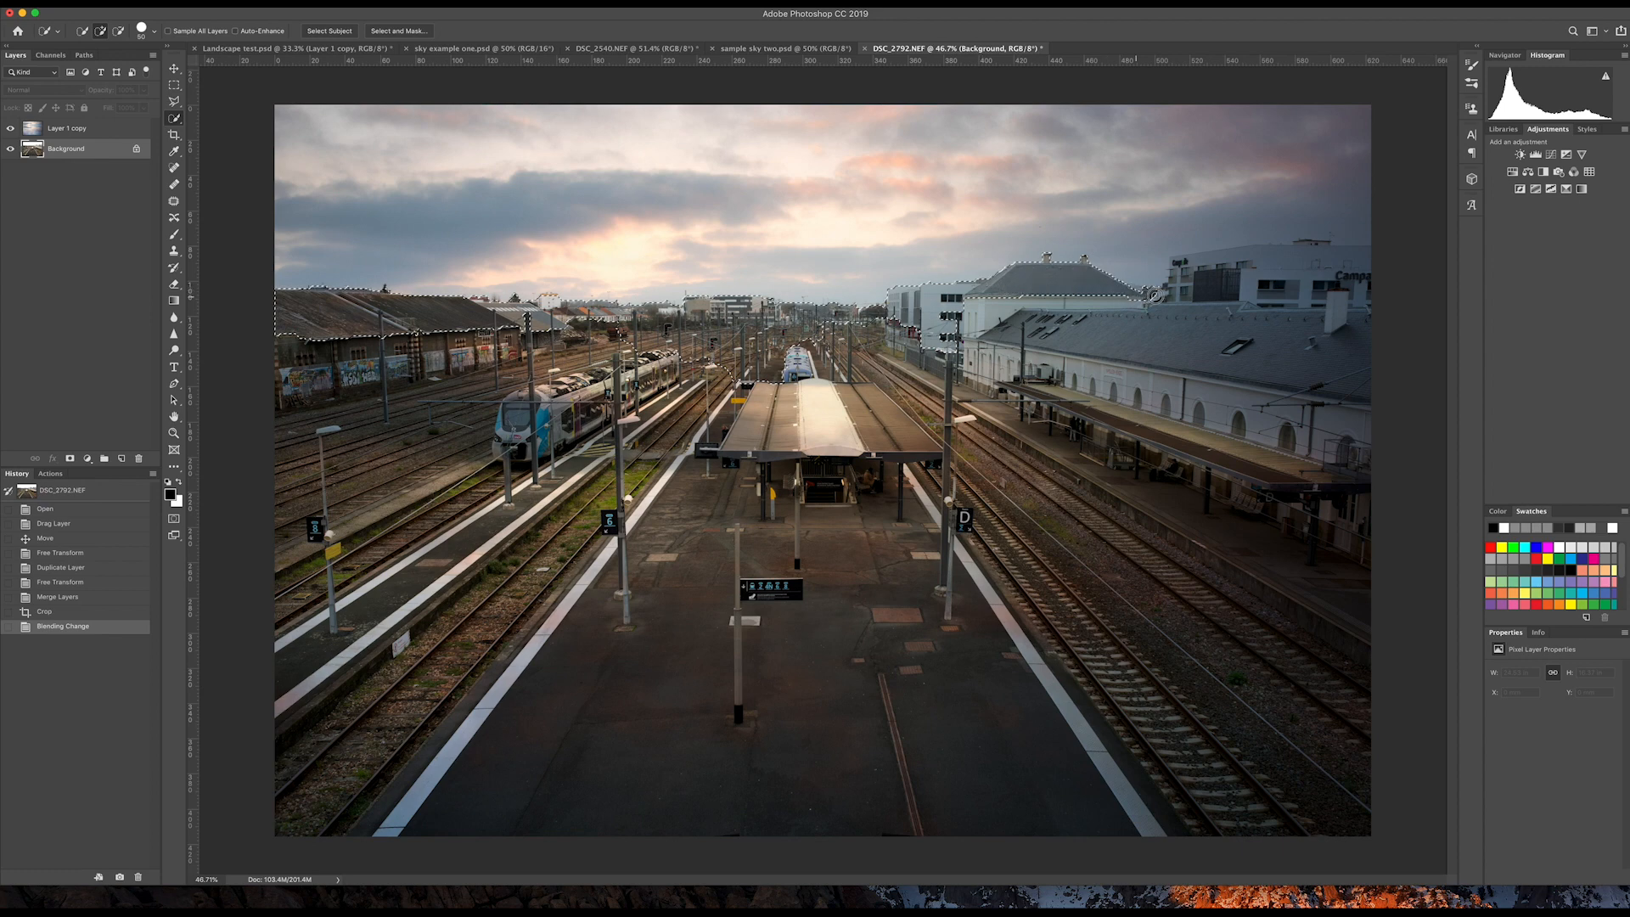
pyautogui.moveTo(1155, 294)
pyautogui.mouseDown()
pyautogui.moveTo(1204, 275)
pyautogui.moveTo(1189, 261)
pyautogui.moveTo(1314, 257)
pyautogui.moveTo(1352, 293)
pyautogui.moveTo(1354, 339)
pyautogui.moveTo(1221, 359)
pyautogui.mouseUp()
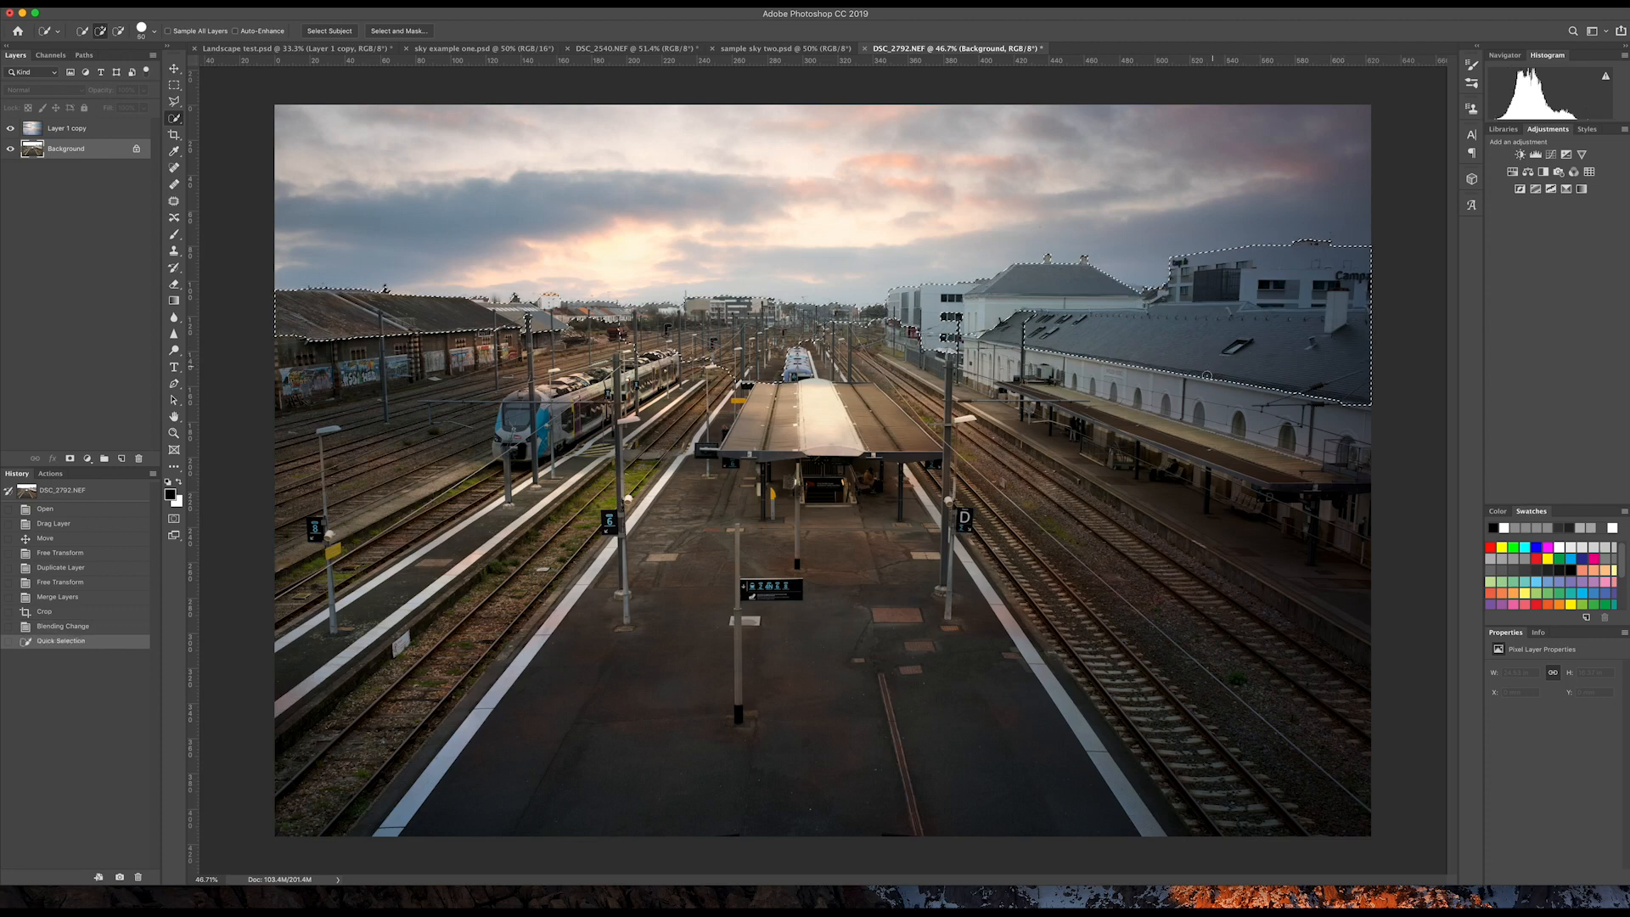
# Extend the selection with a much larger brush over the tracks, trains and platforms so the whole foreground below the sky is selected.
pyautogui.press(']')
pyautogui.press(']')
pyautogui.press(']')
pyautogui.press(']')
pyautogui.press(']')
pyautogui.press(']')
pyautogui.press(']')
pyautogui.press(']')
pyautogui.press(']')
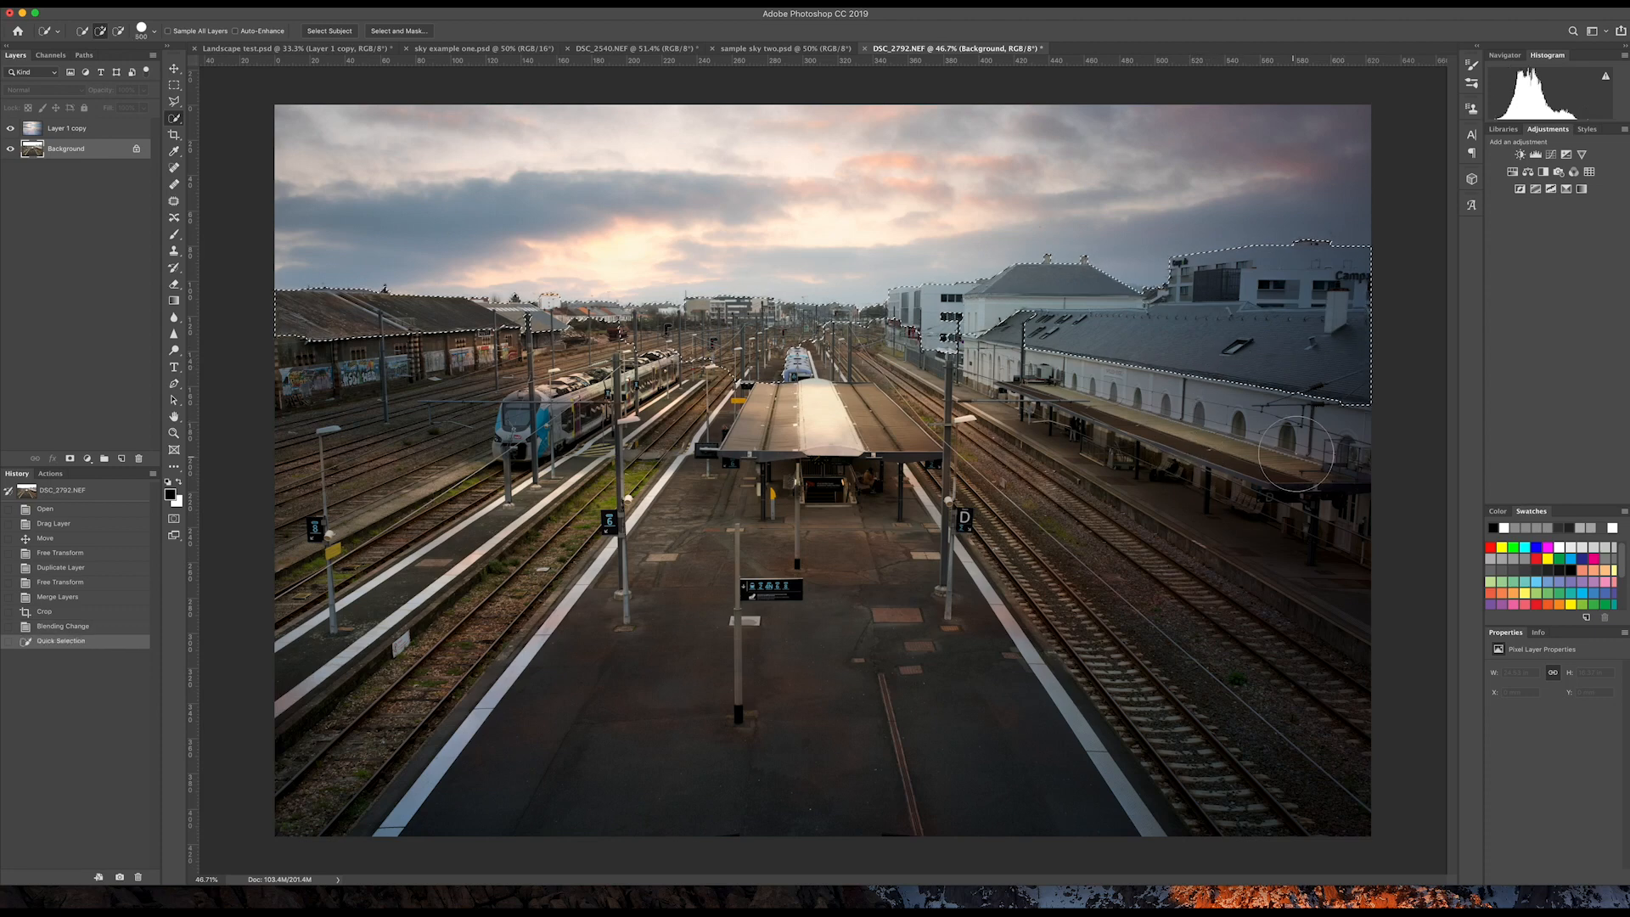
pyautogui.moveTo(1339, 438)
pyautogui.mouseDown()
pyautogui.moveTo(1195, 459)
pyautogui.moveTo(628, 395)
pyautogui.mouseUp()
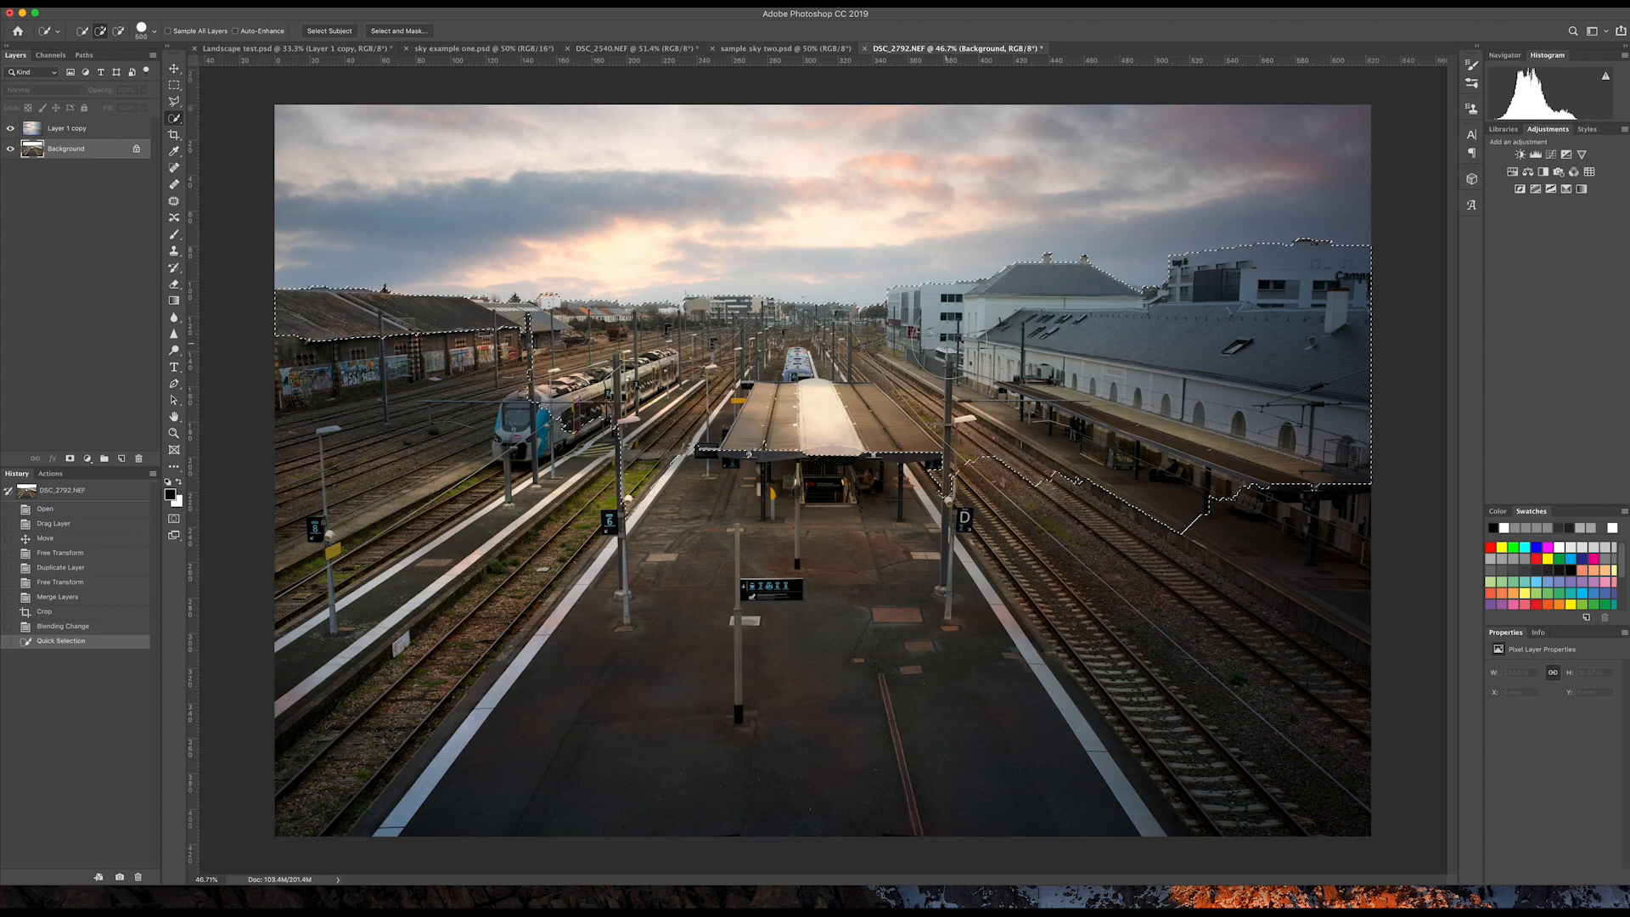
pyautogui.moveTo(551, 408); pyautogui.dragTo(289, 369)
pyautogui.moveTo(292, 472)
pyautogui.mouseDown()
pyautogui.moveTo(911, 467)
pyautogui.moveTo(1263, 489)
pyautogui.moveTo(1407, 519)
pyautogui.moveTo(784, 563)
pyautogui.moveTo(351, 544)
pyautogui.moveTo(172, 556)
pyautogui.moveTo(594, 598)
pyautogui.moveTo(1036, 593)
pyautogui.moveTo(1303, 617)
pyautogui.moveTo(1315, 647)
pyautogui.moveTo(763, 698)
pyautogui.moveTo(270, 707)
pyautogui.moveTo(450, 667)
pyautogui.moveTo(344, 762)
pyautogui.moveTo(1388, 770)
pyautogui.moveTo(1304, 711)
pyautogui.moveTo(1356, 790)
pyautogui.mouseUp()
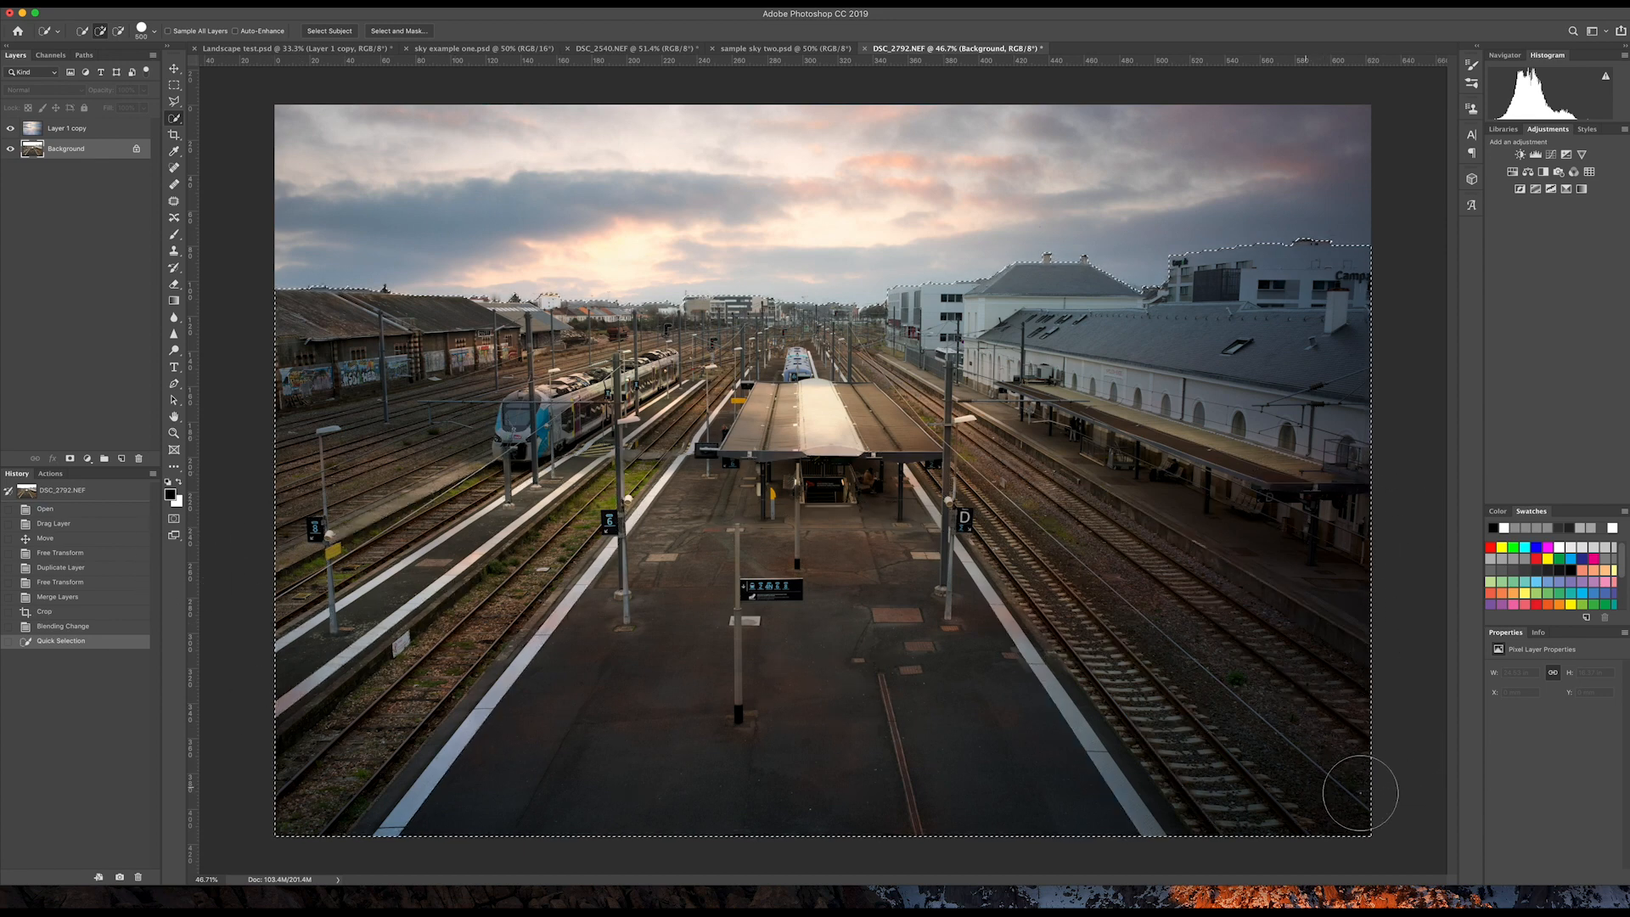
# Complete the foreground selection across the lower platform and feather it with the radius already offered.
pyautogui.moveTo(991, 758)
pyautogui.mouseDown()
pyautogui.moveTo(657, 705)
pyautogui.moveTo(696, 671)
pyautogui.mouseUp()
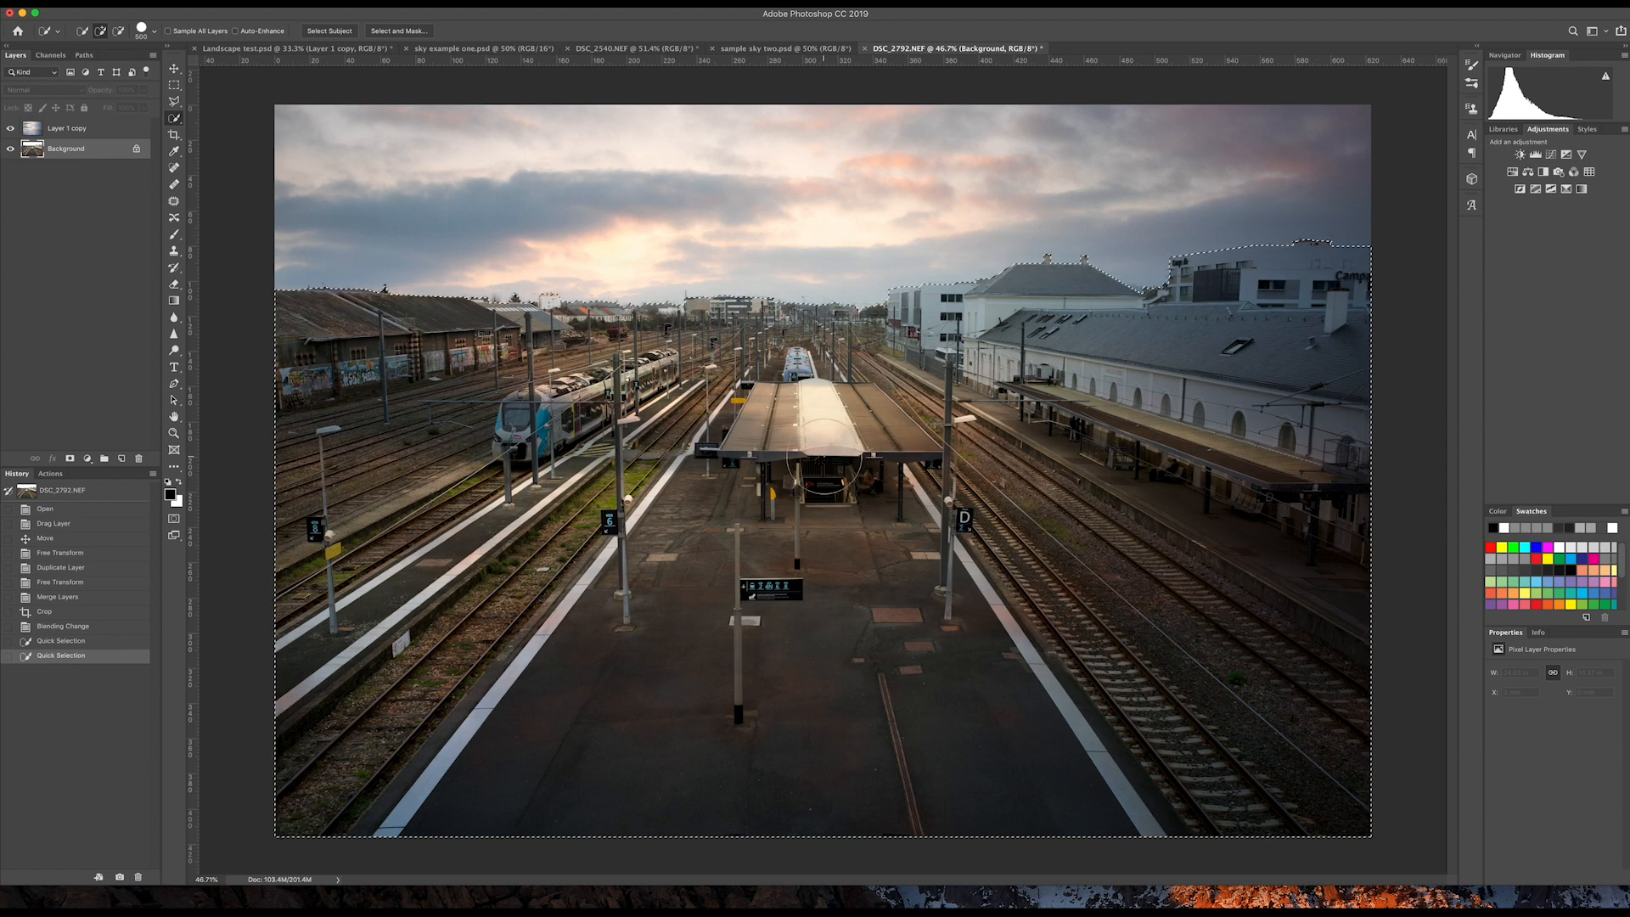
pyautogui.rightClick(825, 459)
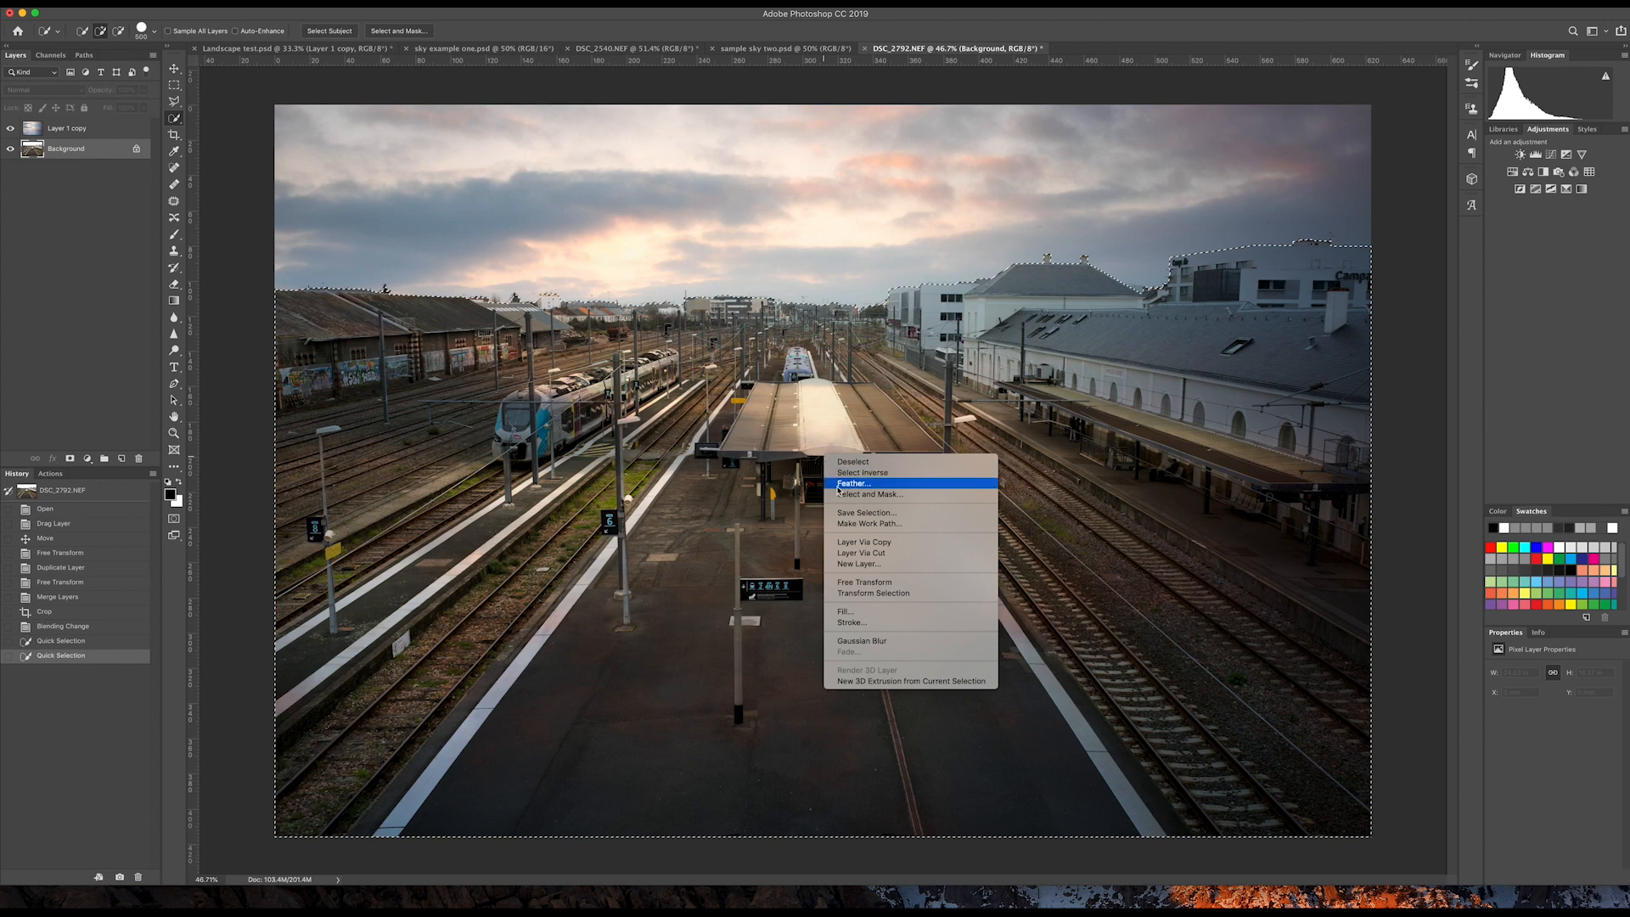
pyautogui.click(853, 483)
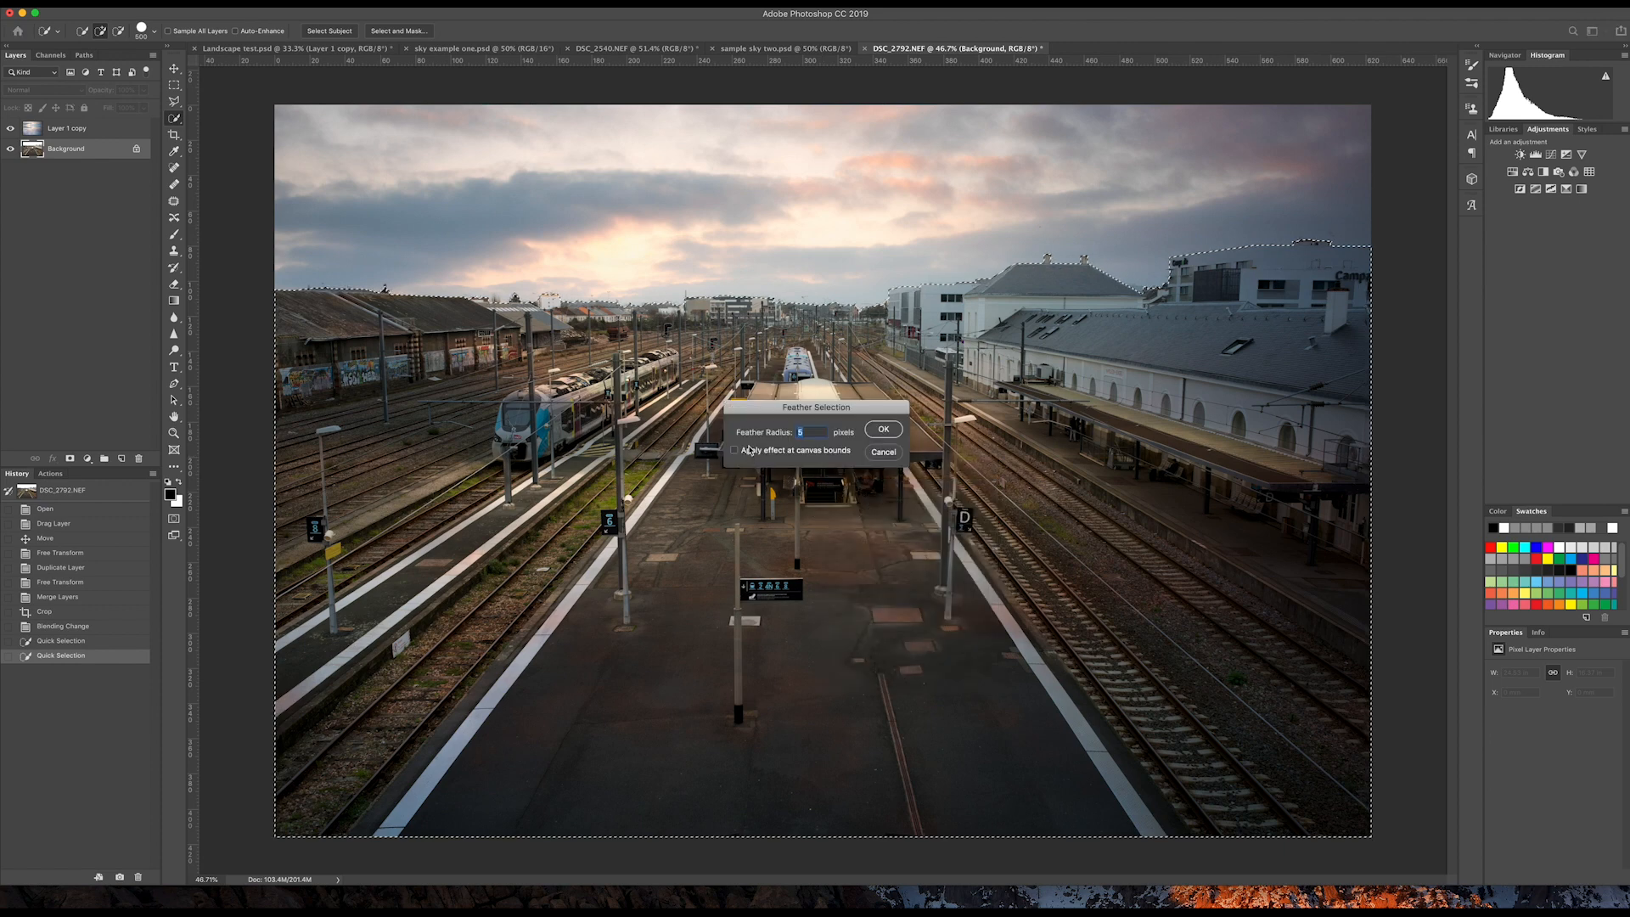
pyautogui.click(883, 432)
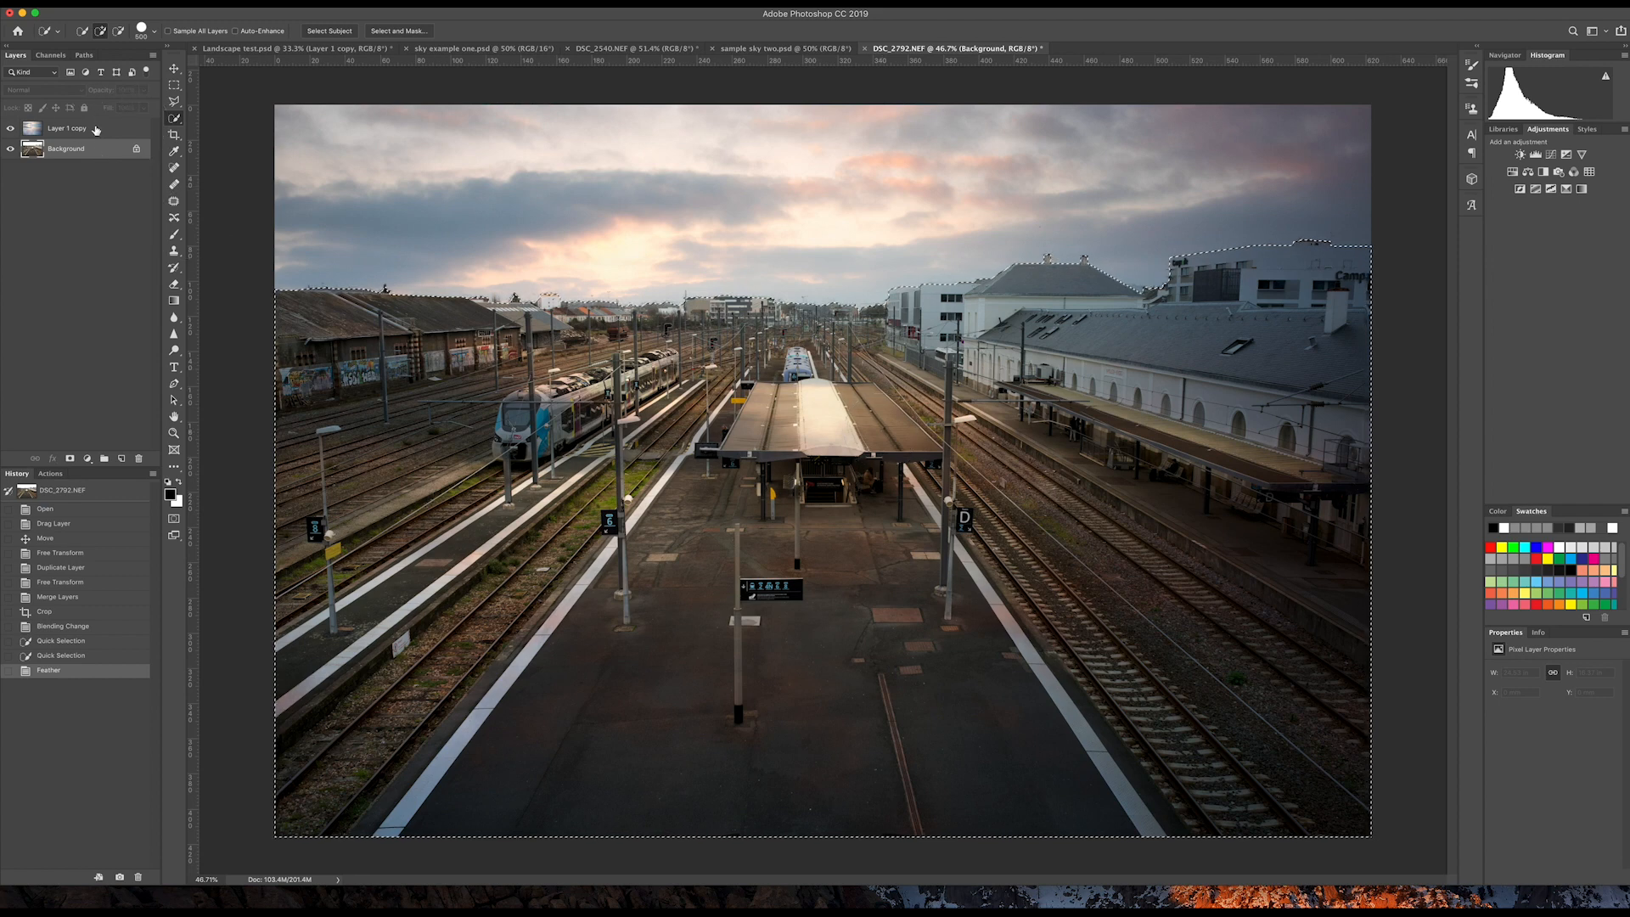
# Start a Gaussian Blur on the Layer 1 copy sky layer within the foreground selection and compare the image with and without the preview.
pyautogui.click(96, 129)
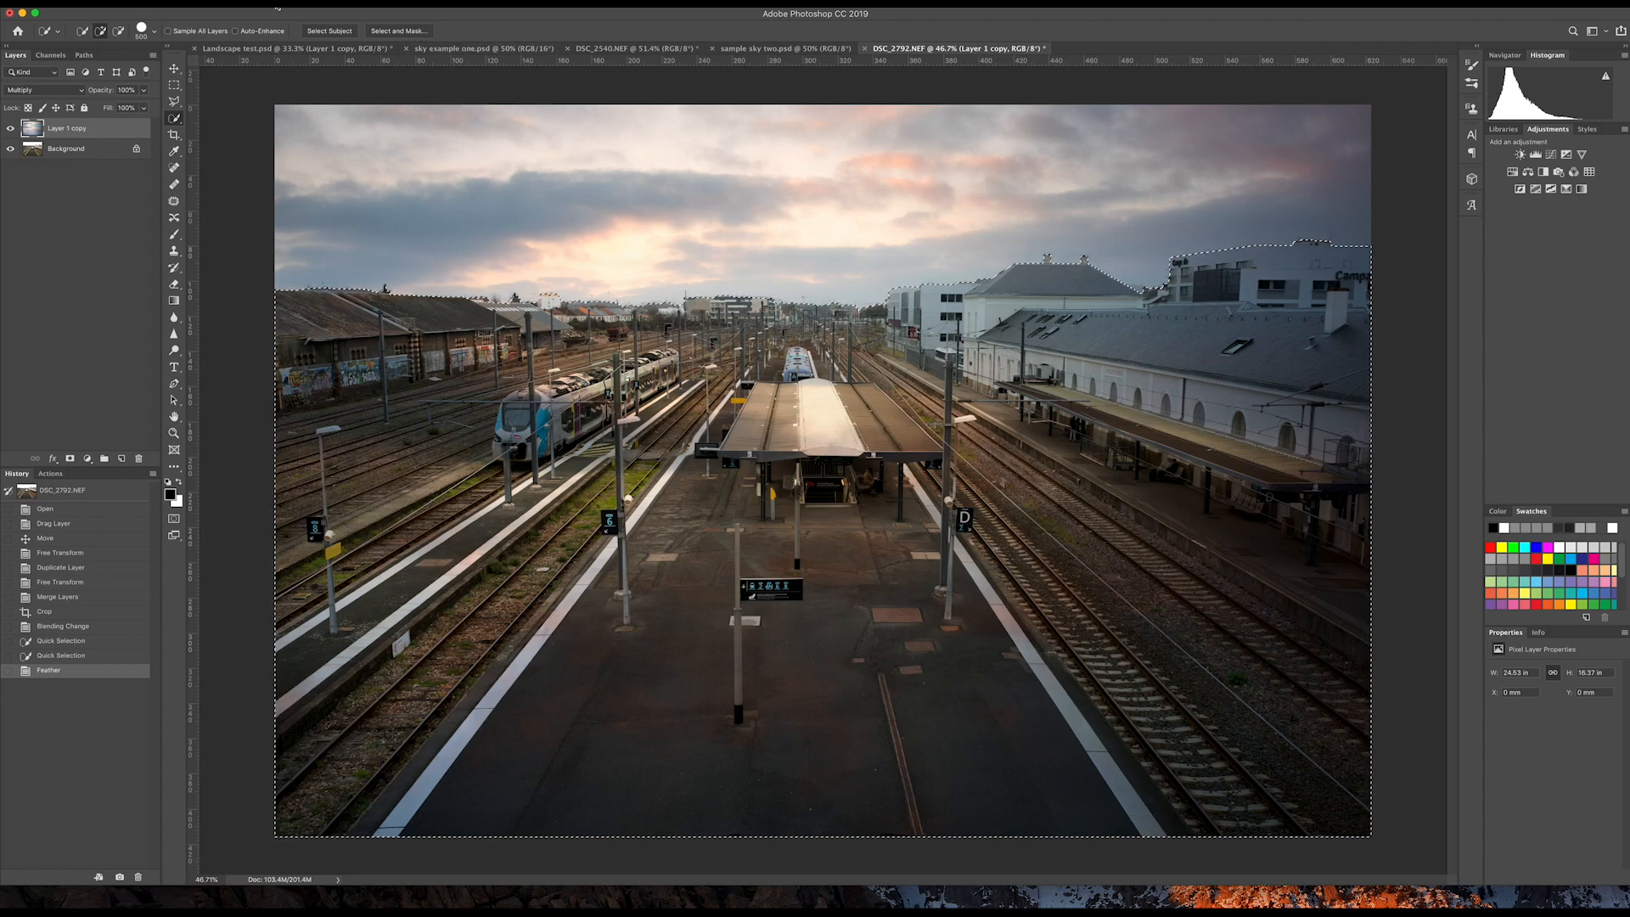
pyautogui.click(314, 2)
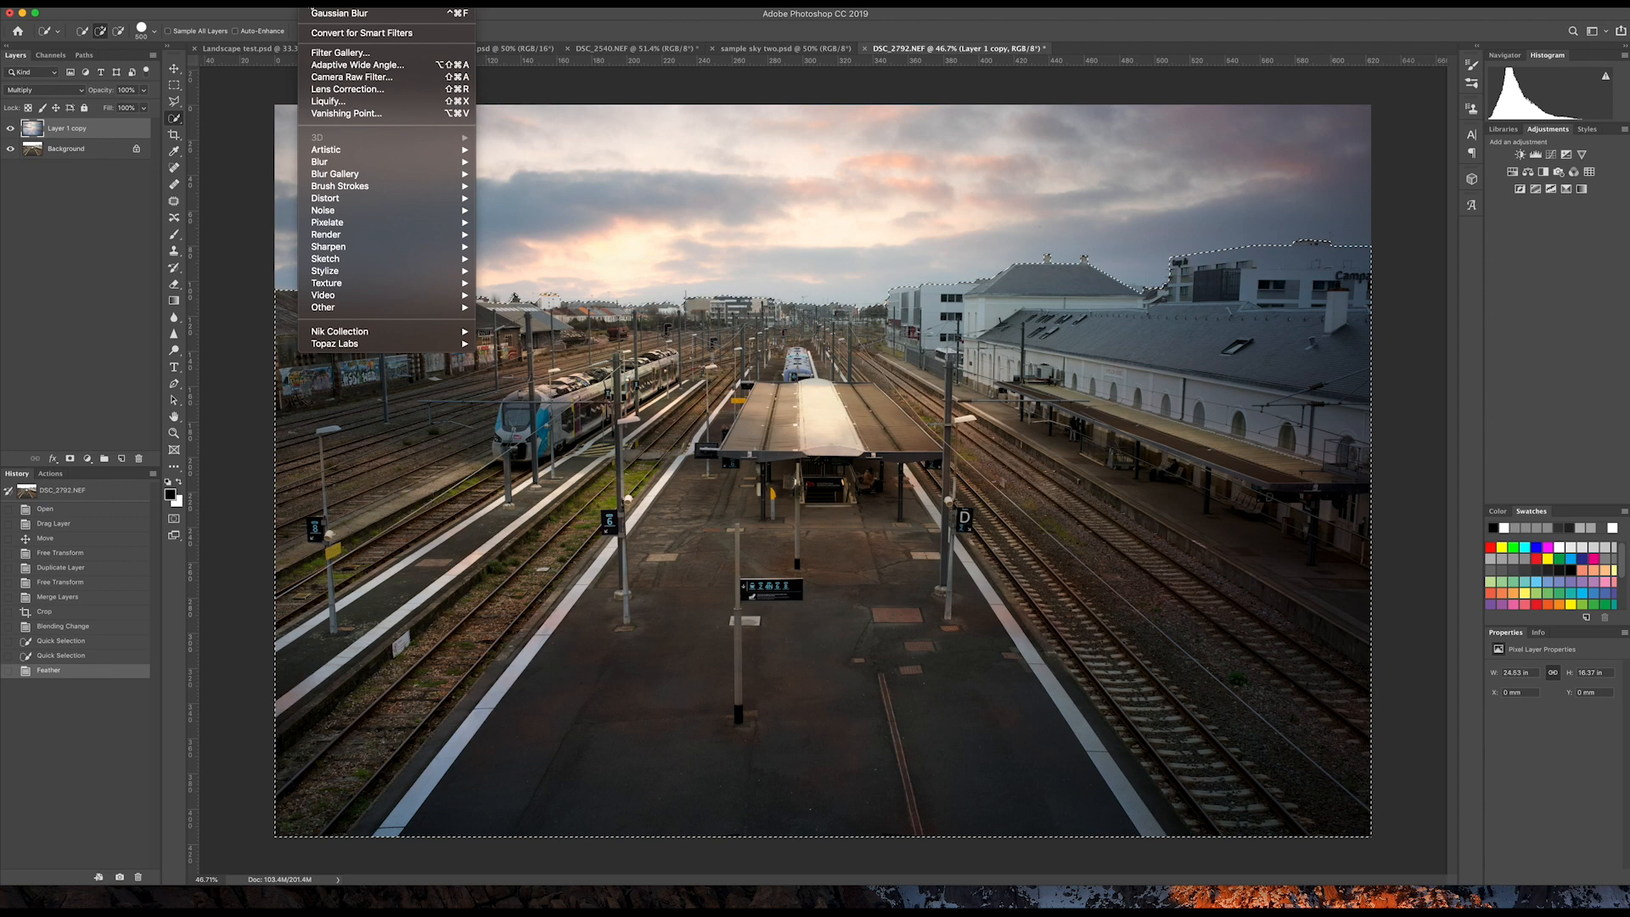
pyautogui.moveTo(320, 161)
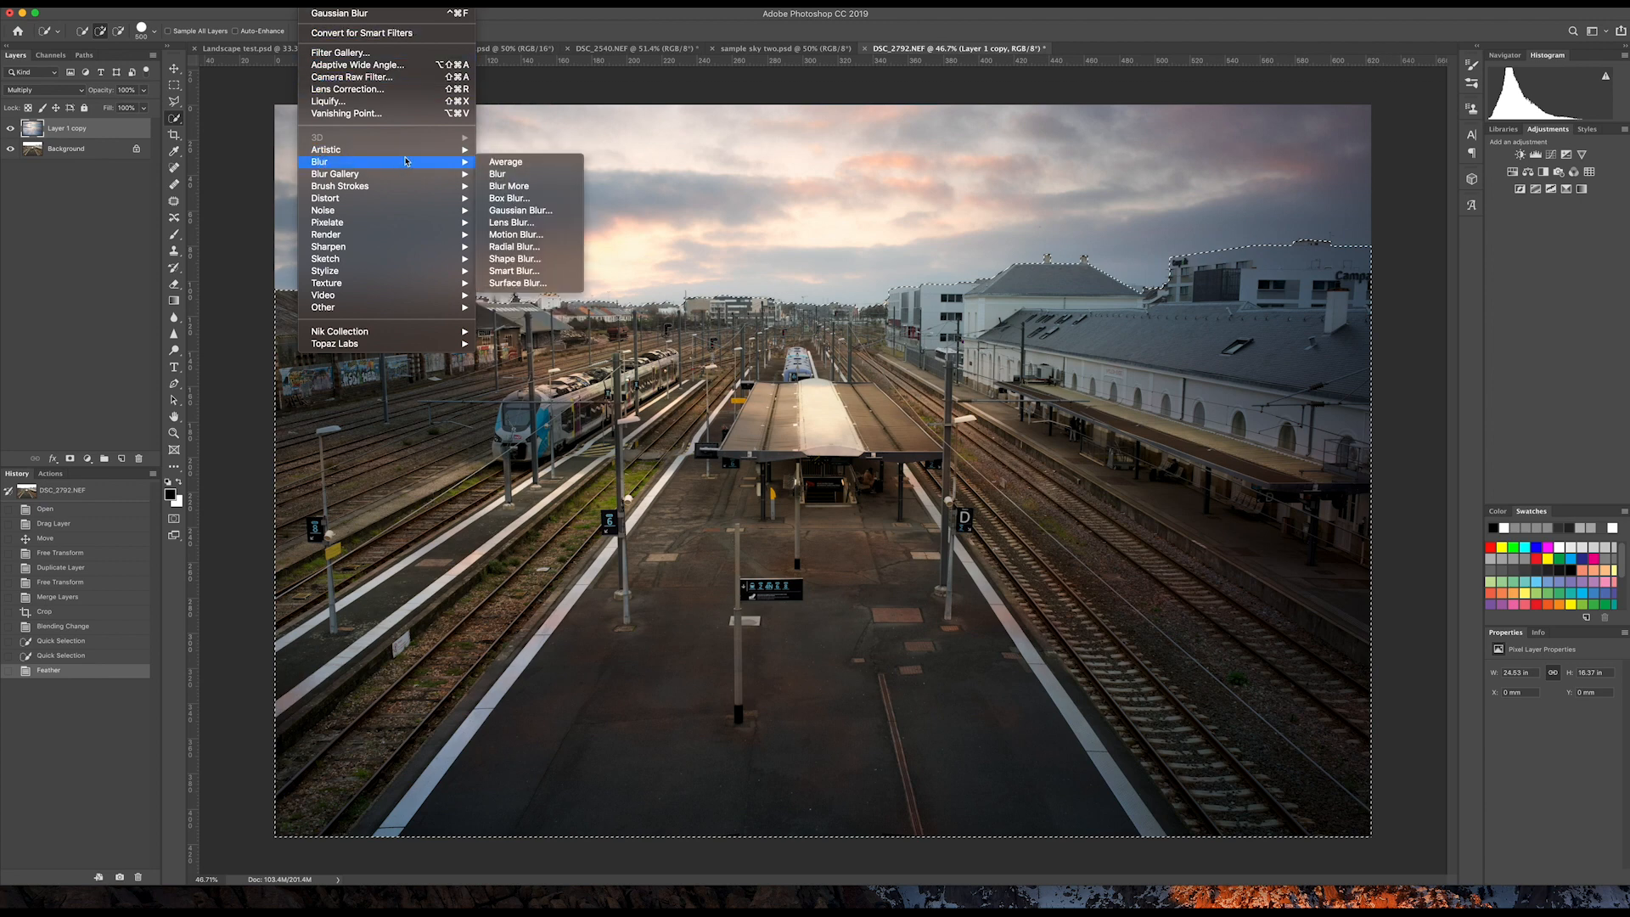
pyautogui.click(521, 211)
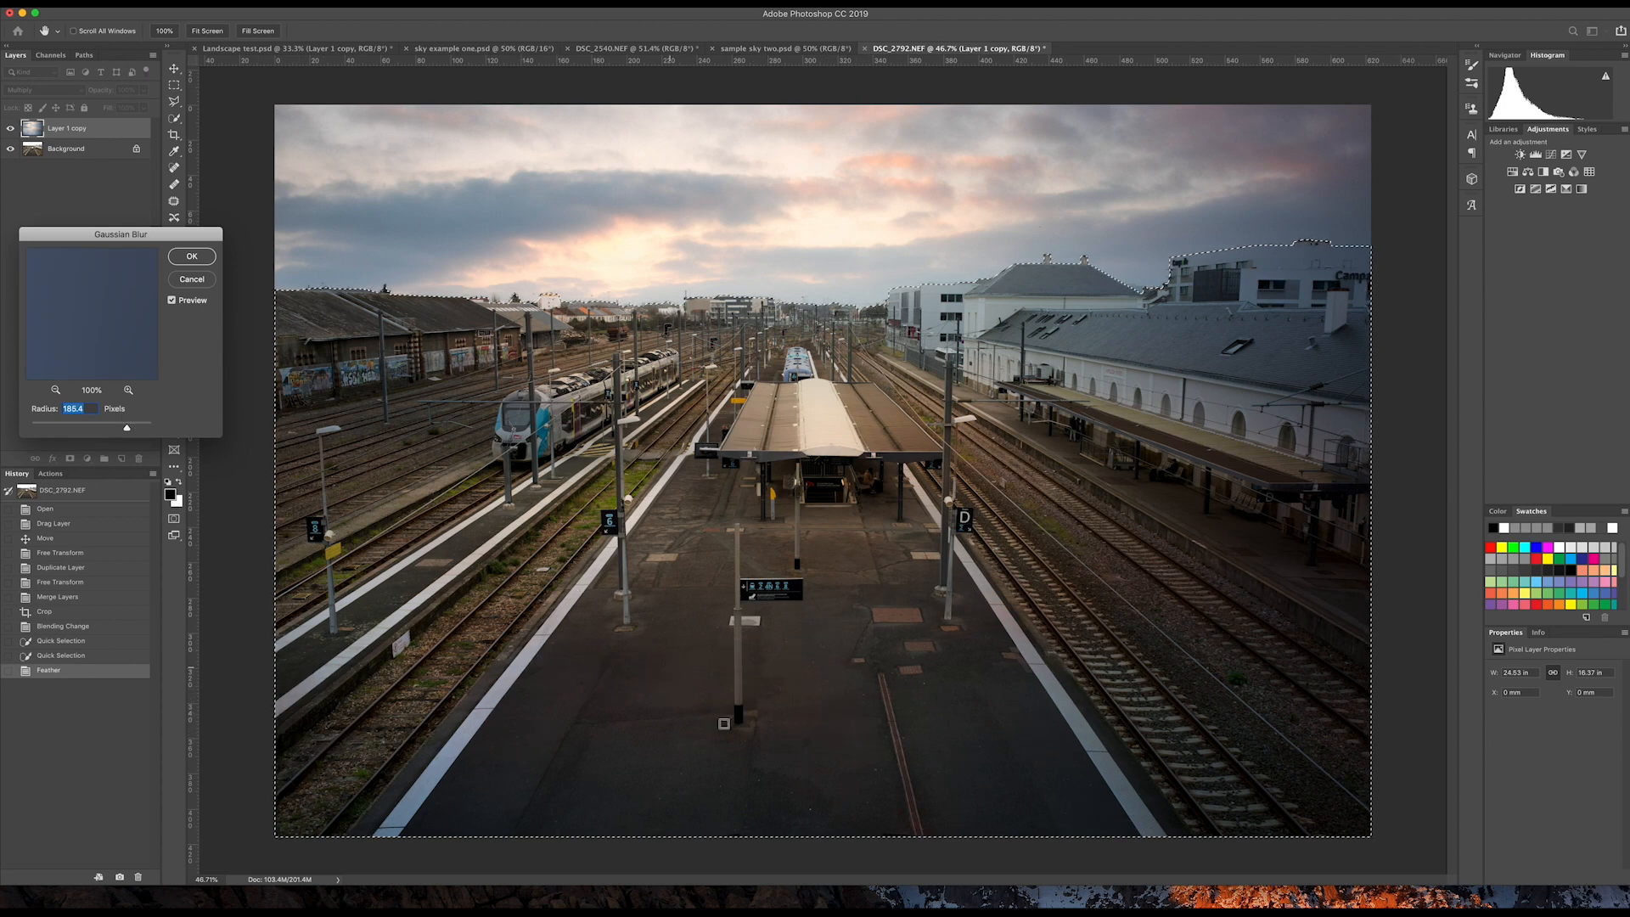
pyautogui.click(171, 302)
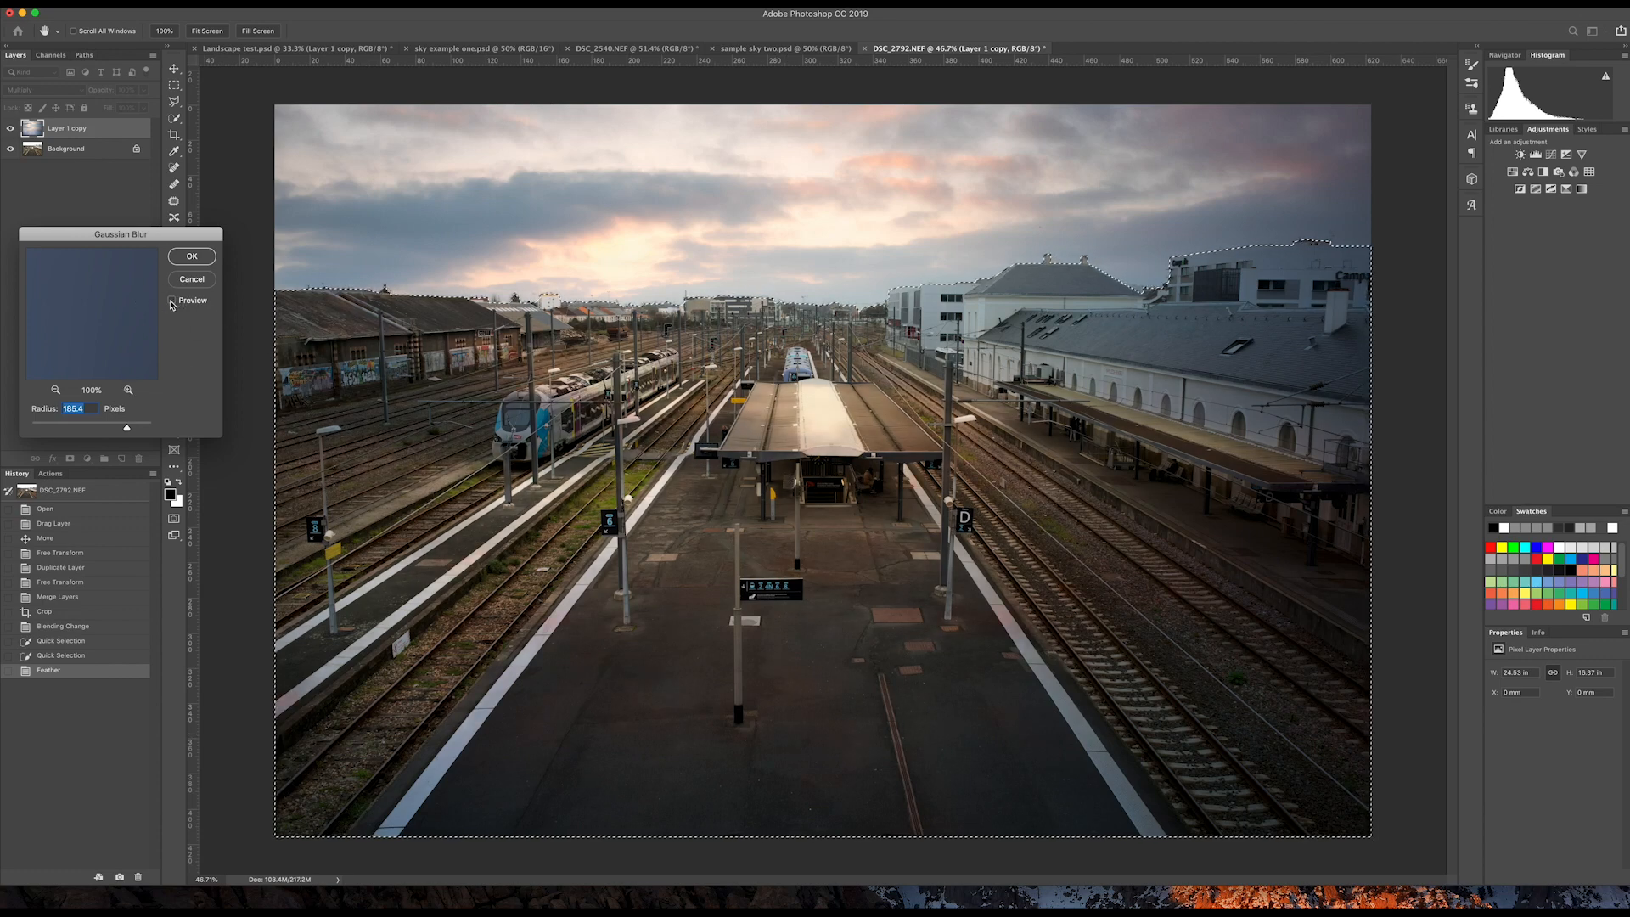
pyautogui.click(171, 302)
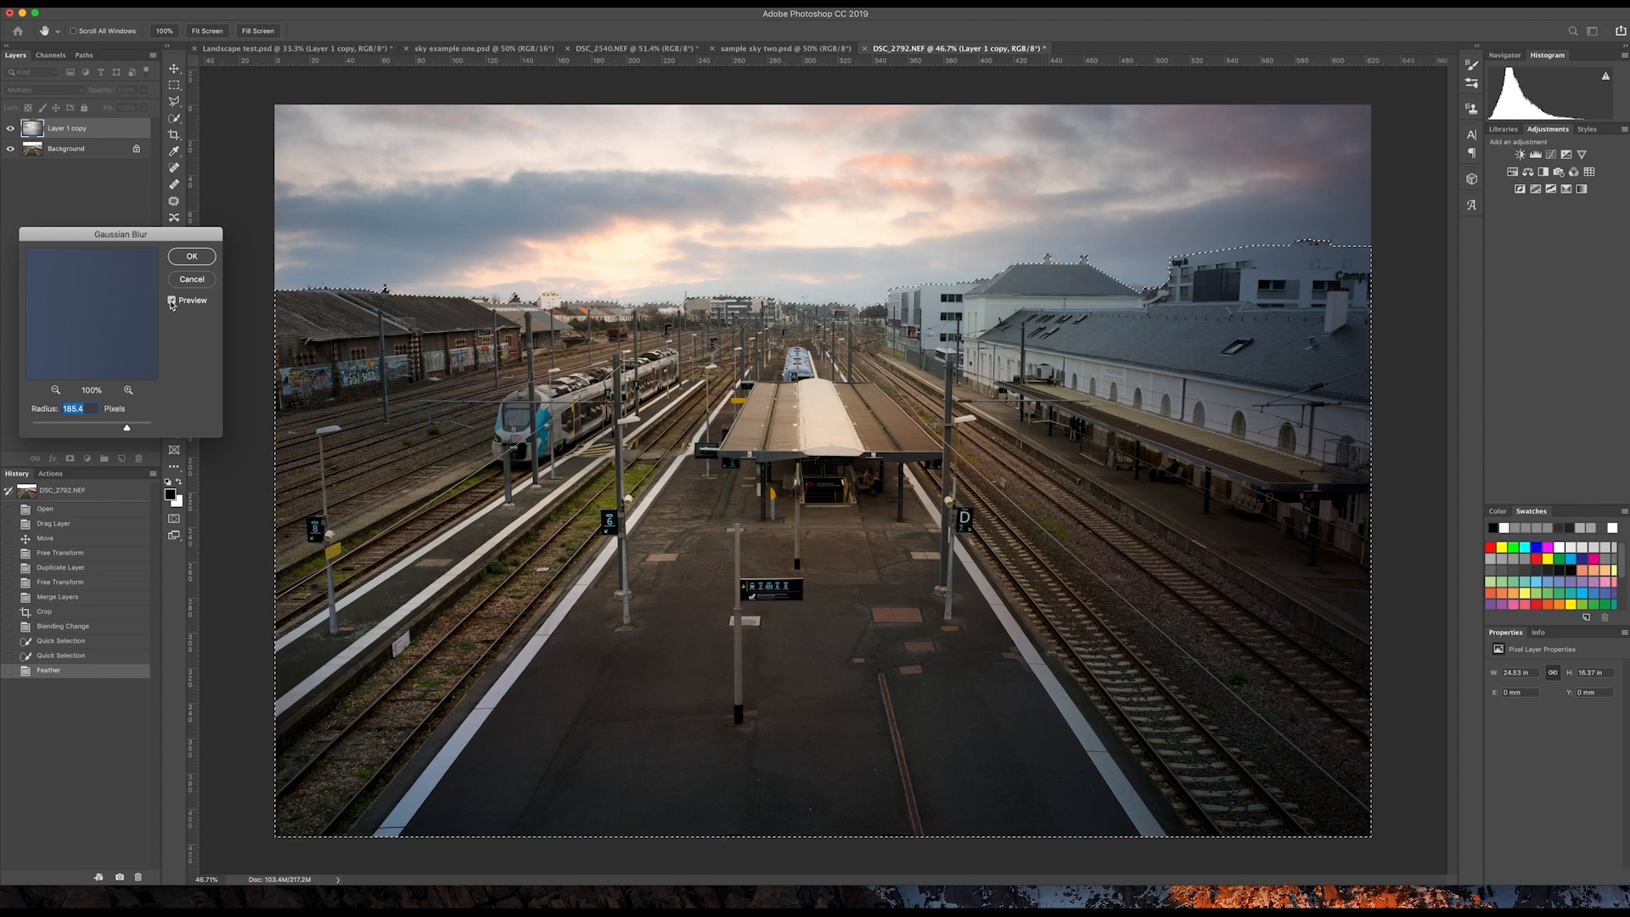
# Try weak and strong blur radii, apply the Gaussian Blur at about 147 pixels, and deselect the foreground.
pyautogui.click(47, 428)
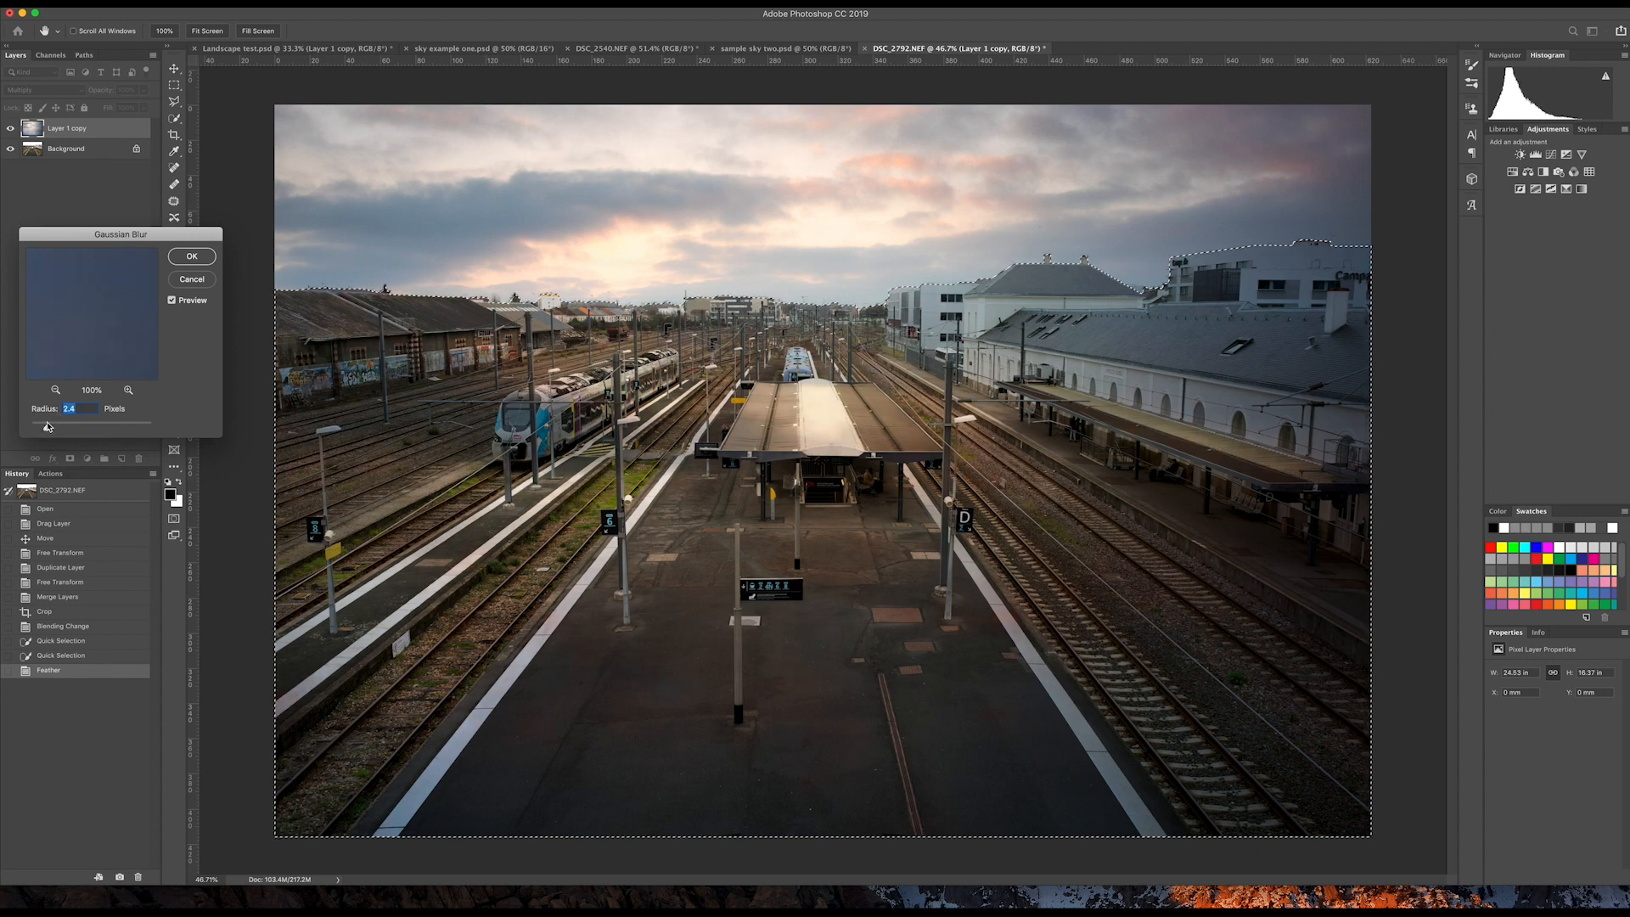
pyautogui.click(139, 427)
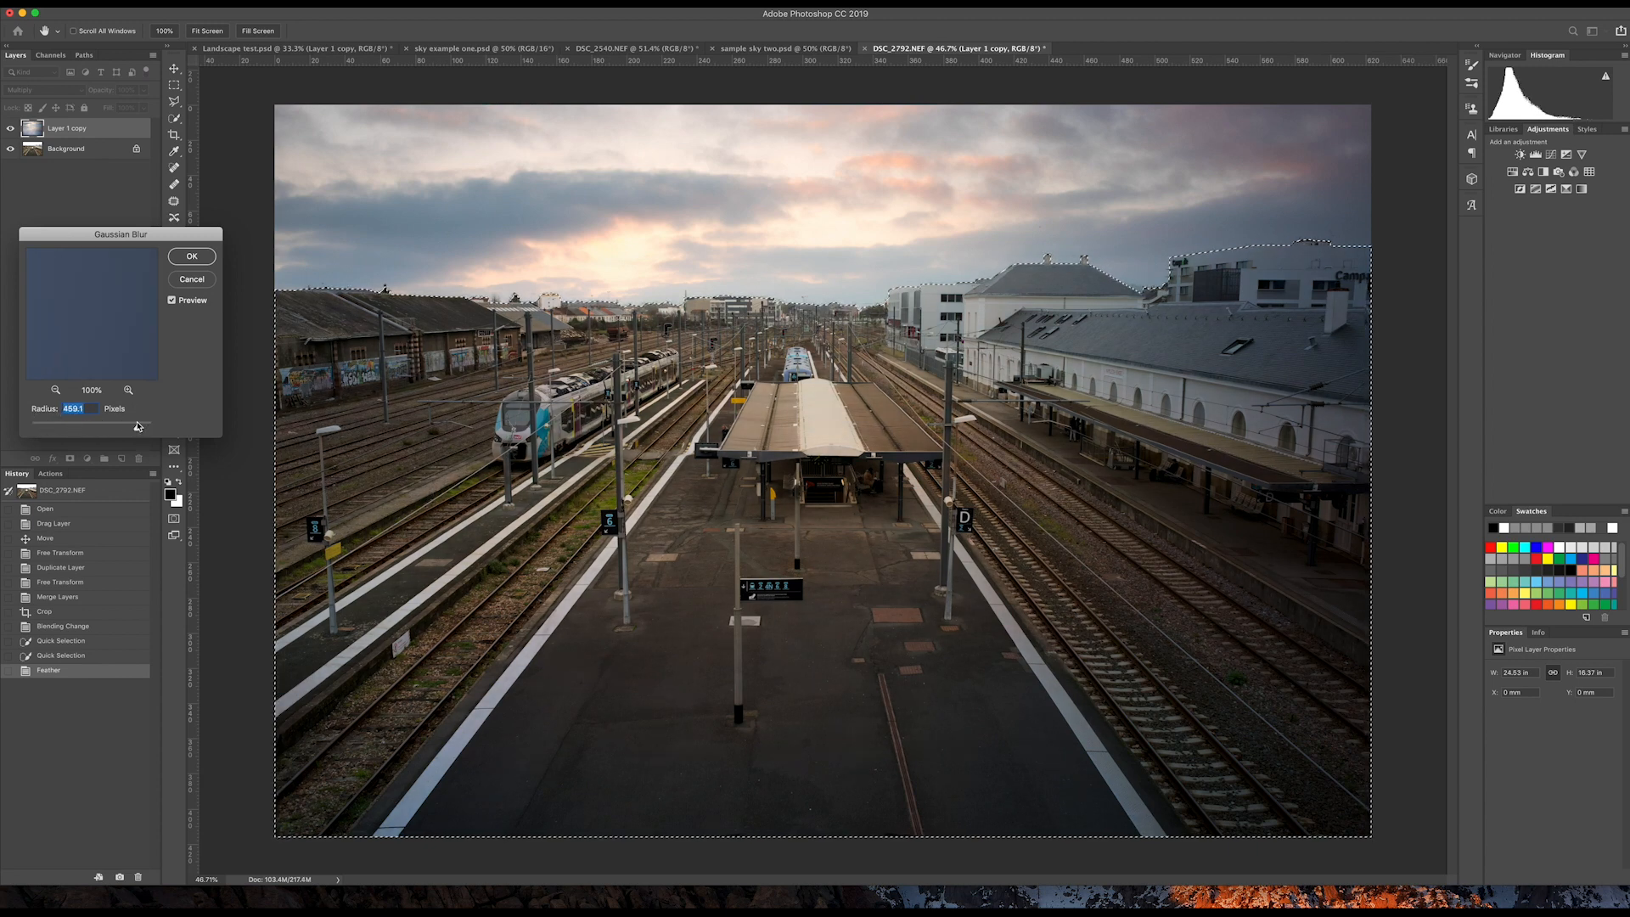
pyautogui.click(110, 424)
pyautogui.moveTo(110, 428); pyautogui.dragTo(119, 428)
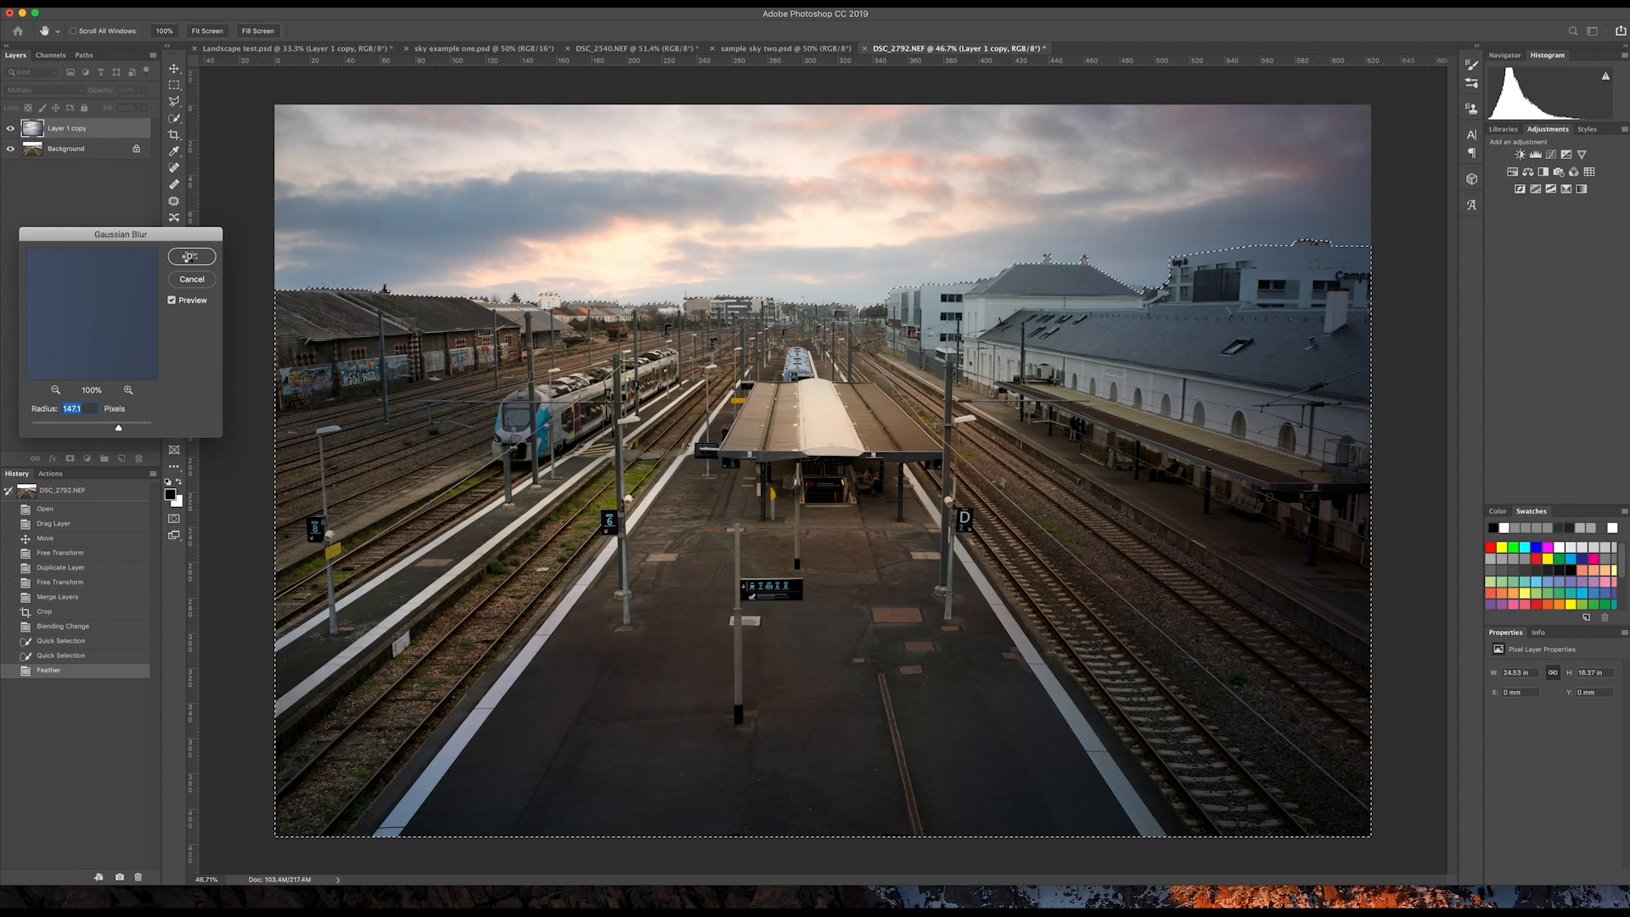
pyautogui.click(189, 256)
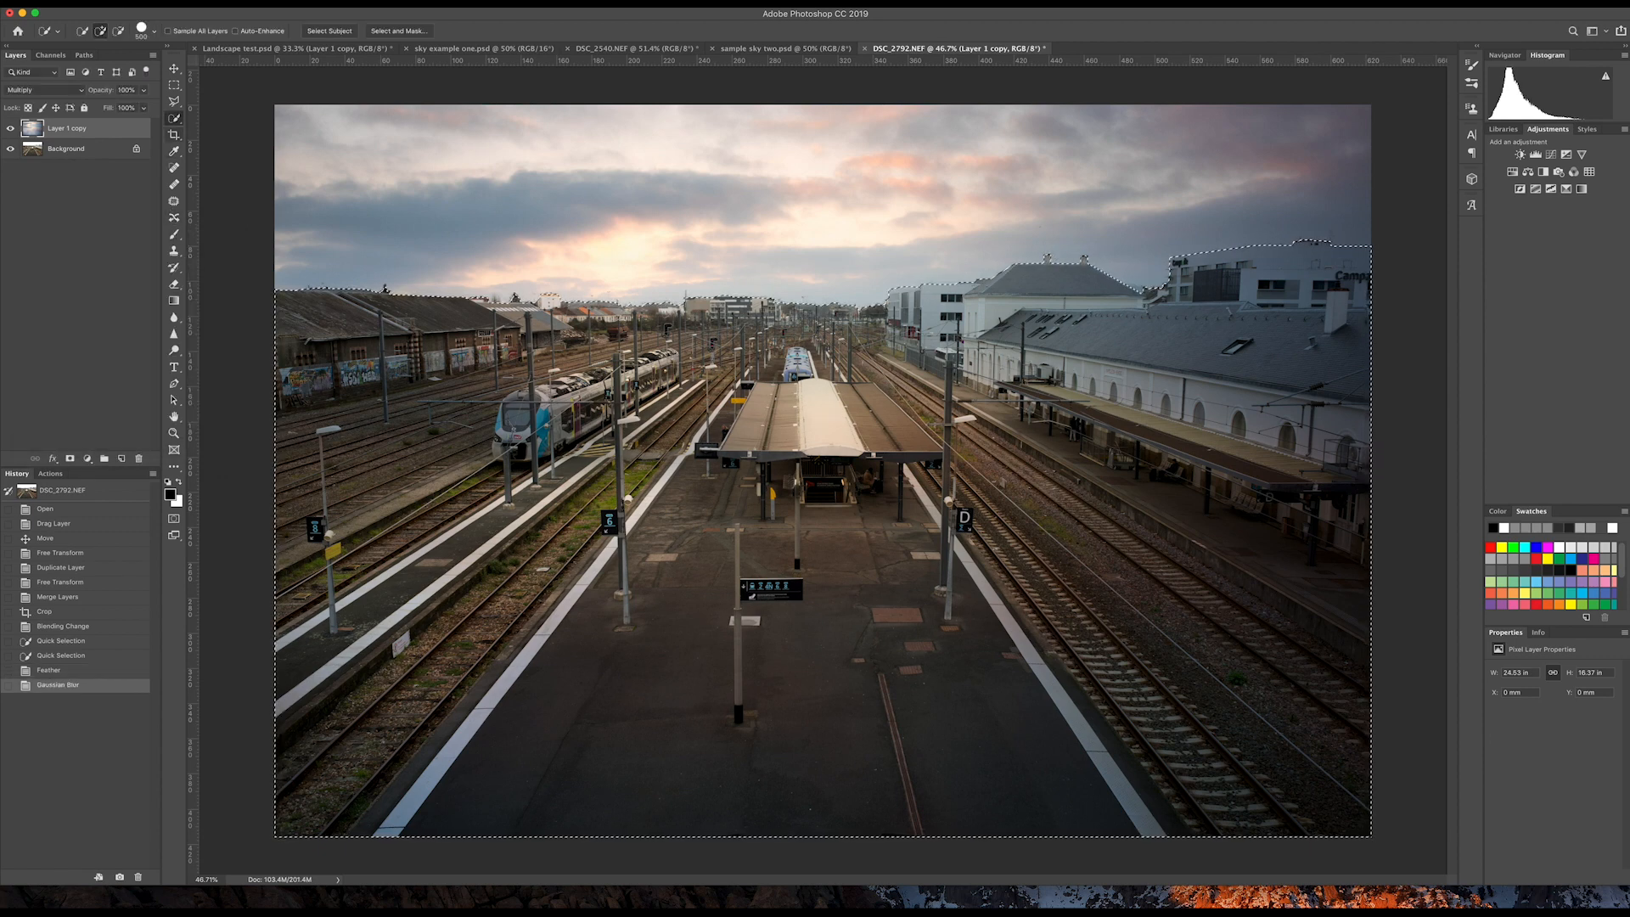
pyautogui.rightClick(673, 500)
pyautogui.click(680, 507)
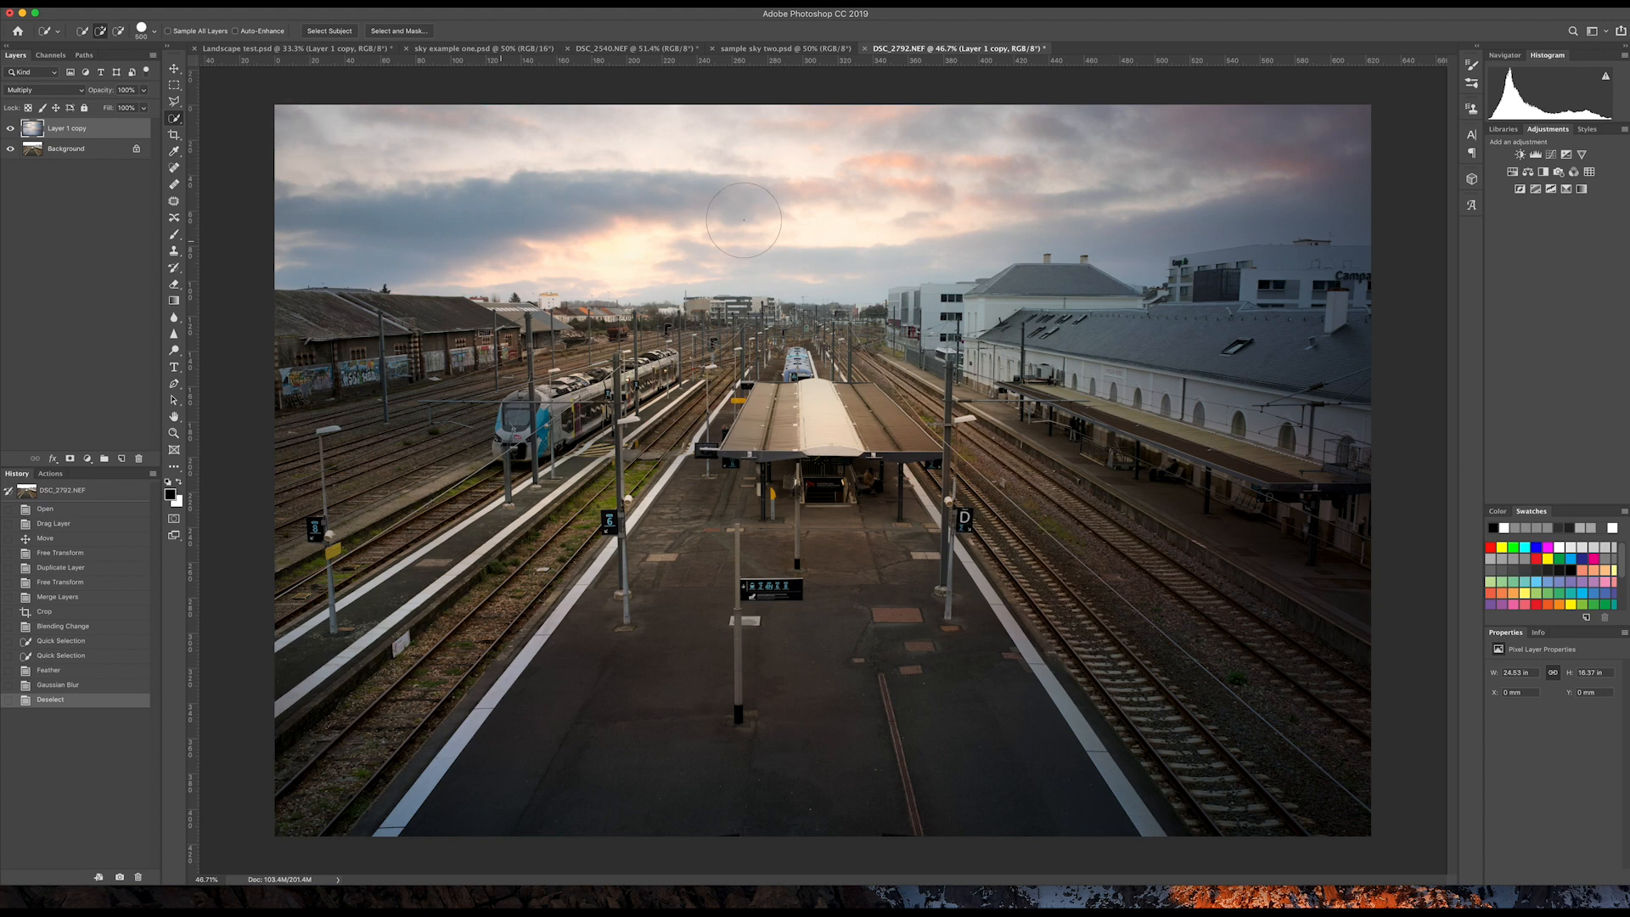
# Copy the sky from sky example one.psd into the lighthouse seascape DSC_2540.NEF as a new layer.
pyautogui.click(658, 47)
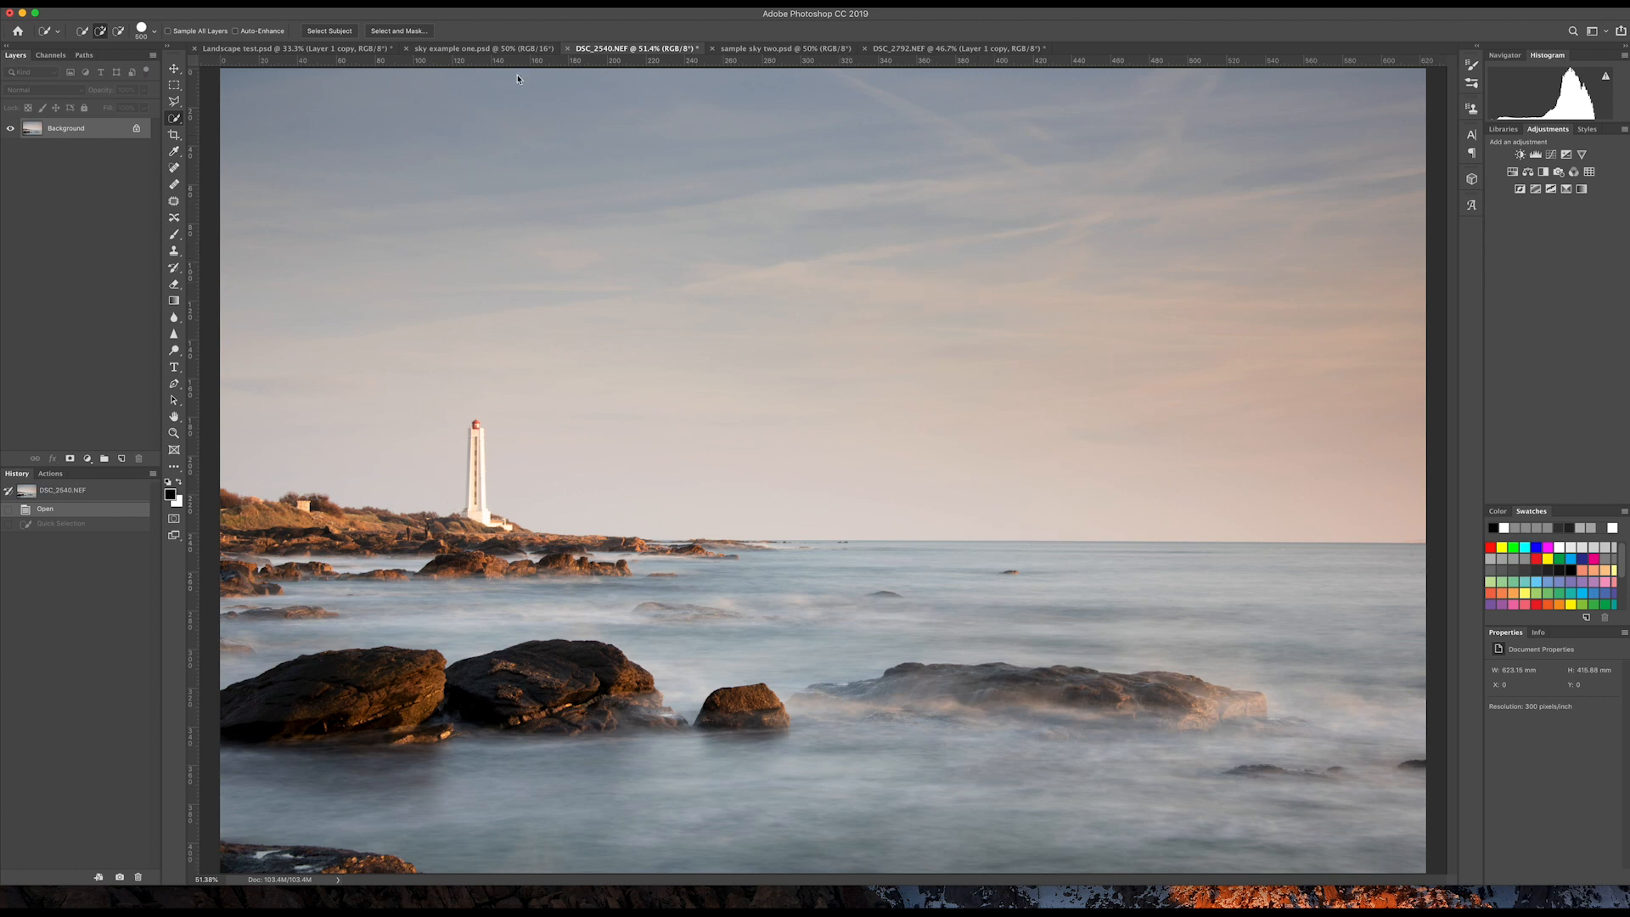
pyautogui.click(506, 49)
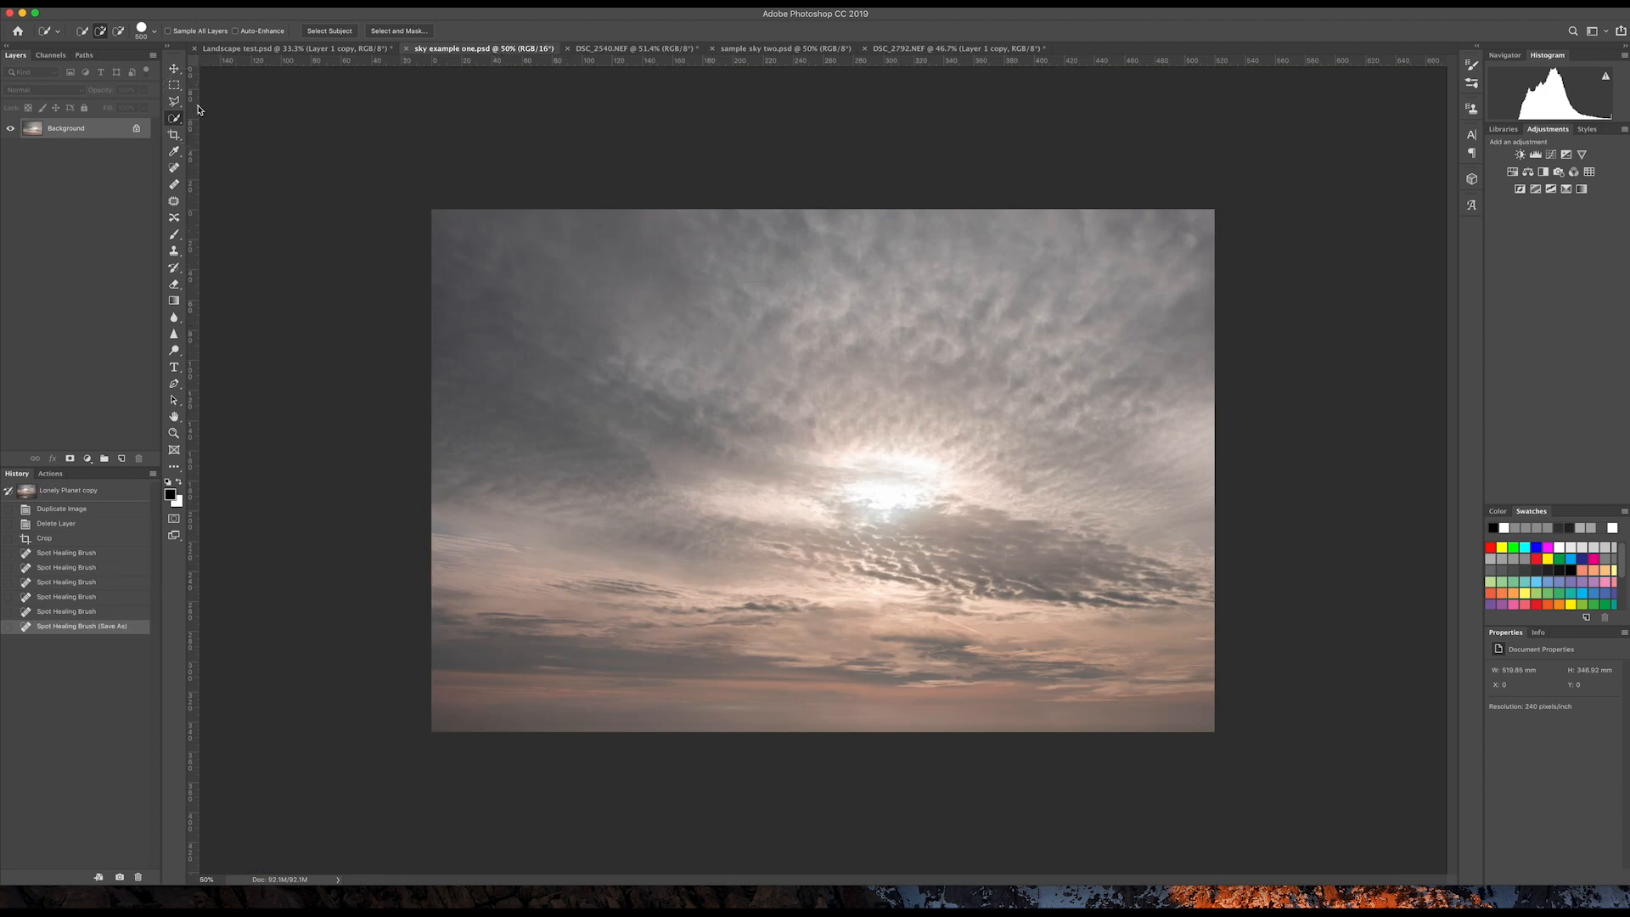
pyautogui.click(174, 69)
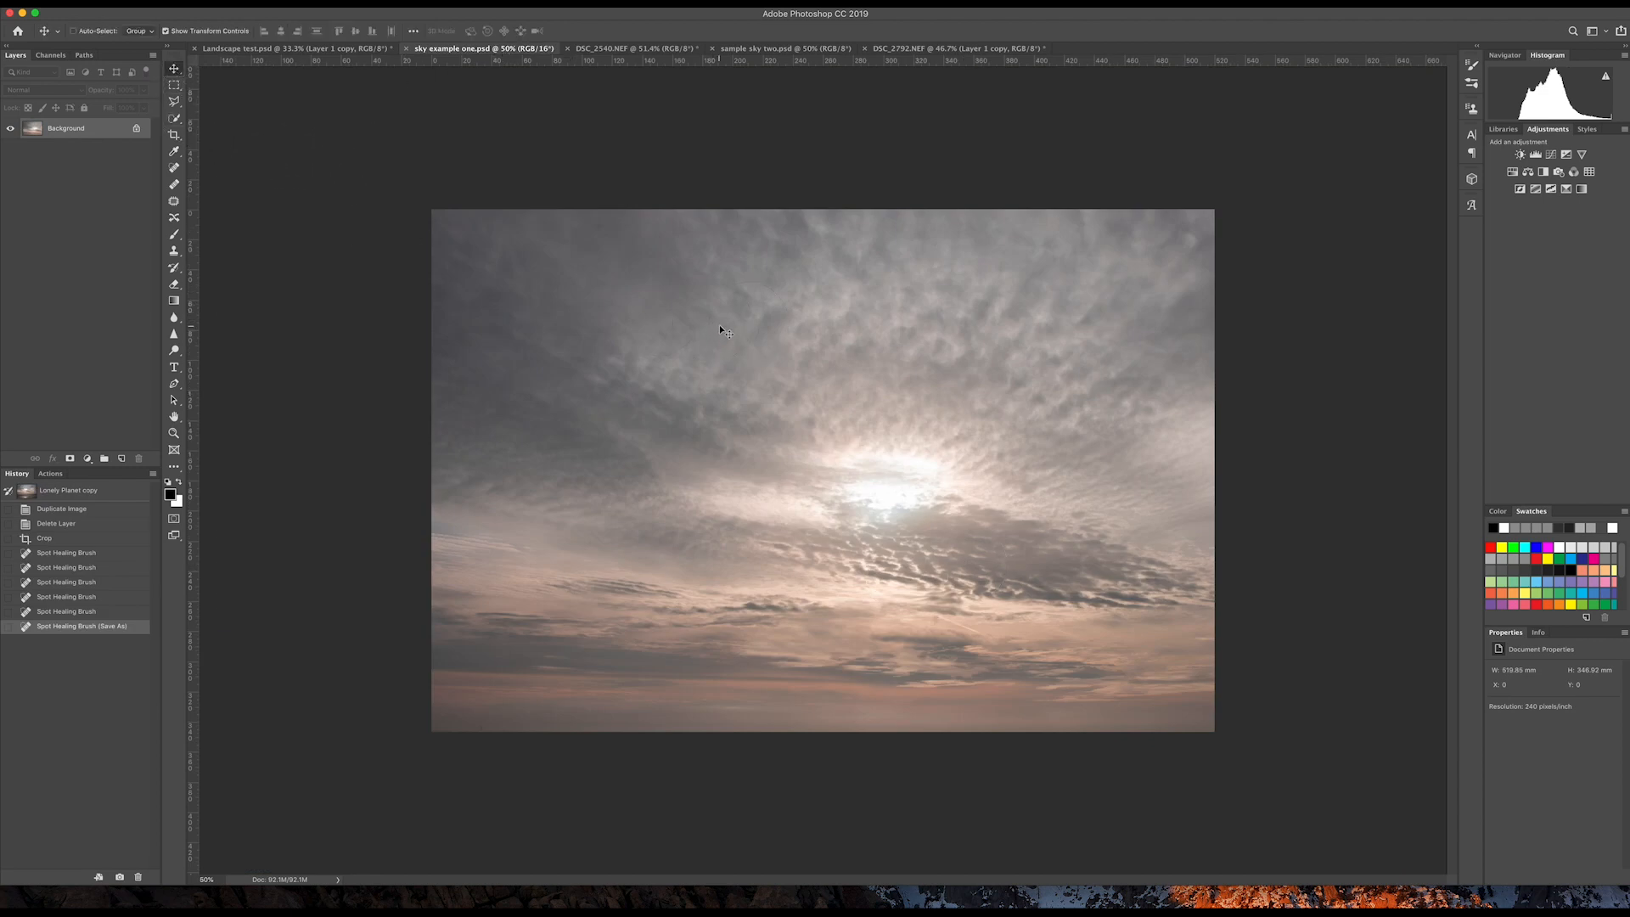
pyautogui.click(592, 49)
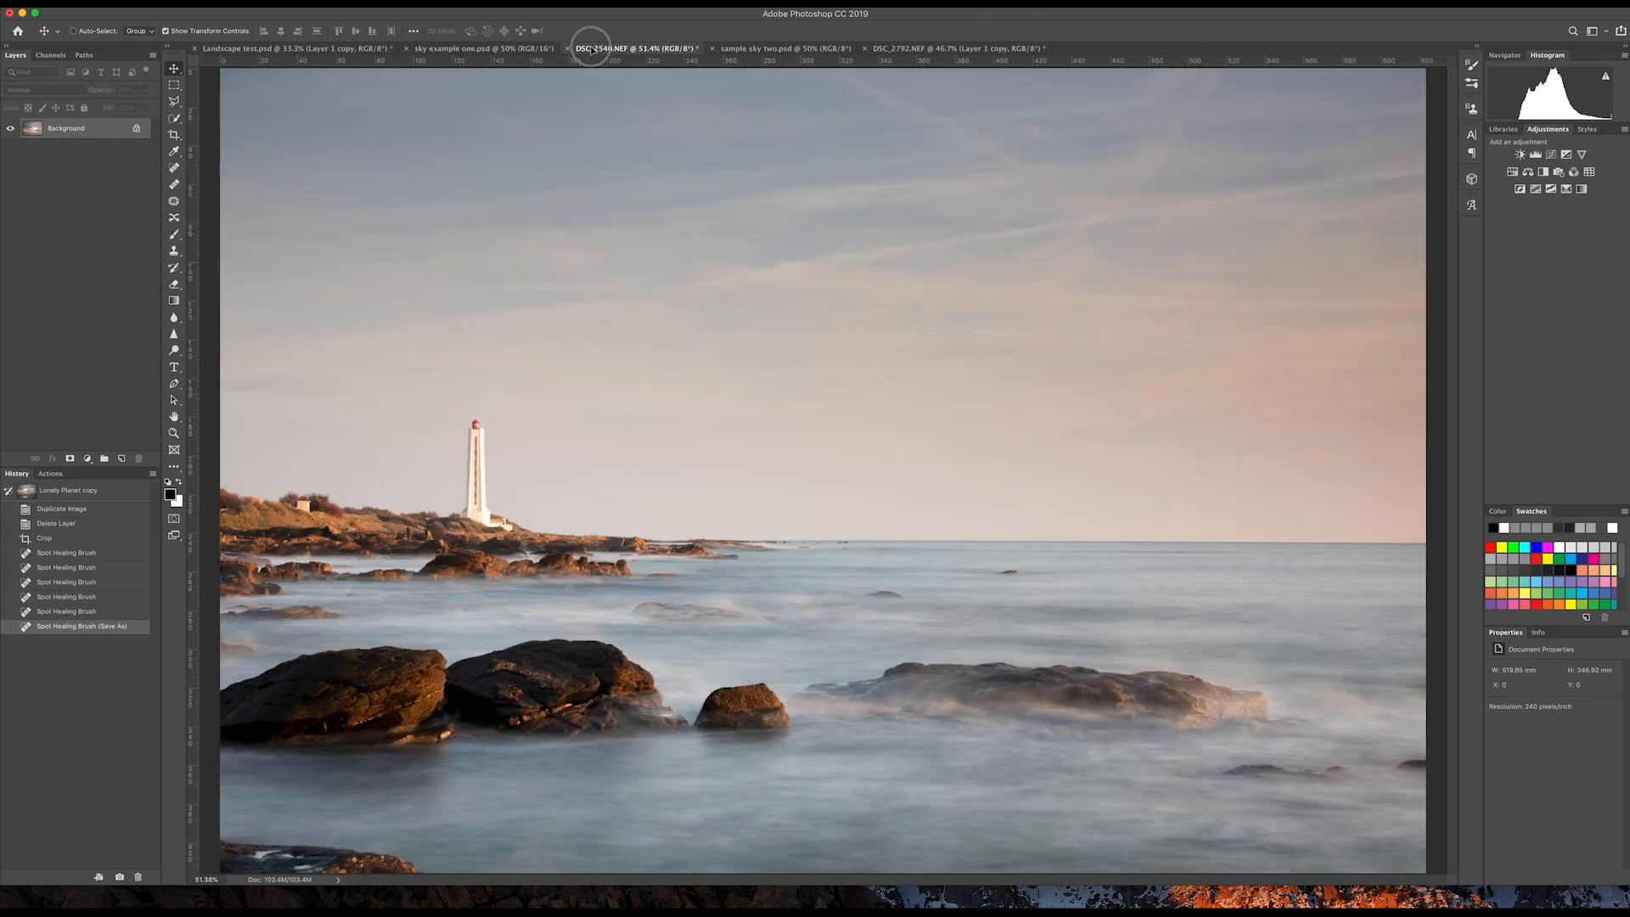
pyautogui.moveTo(608, 333); pyautogui.dragTo(625, 410)
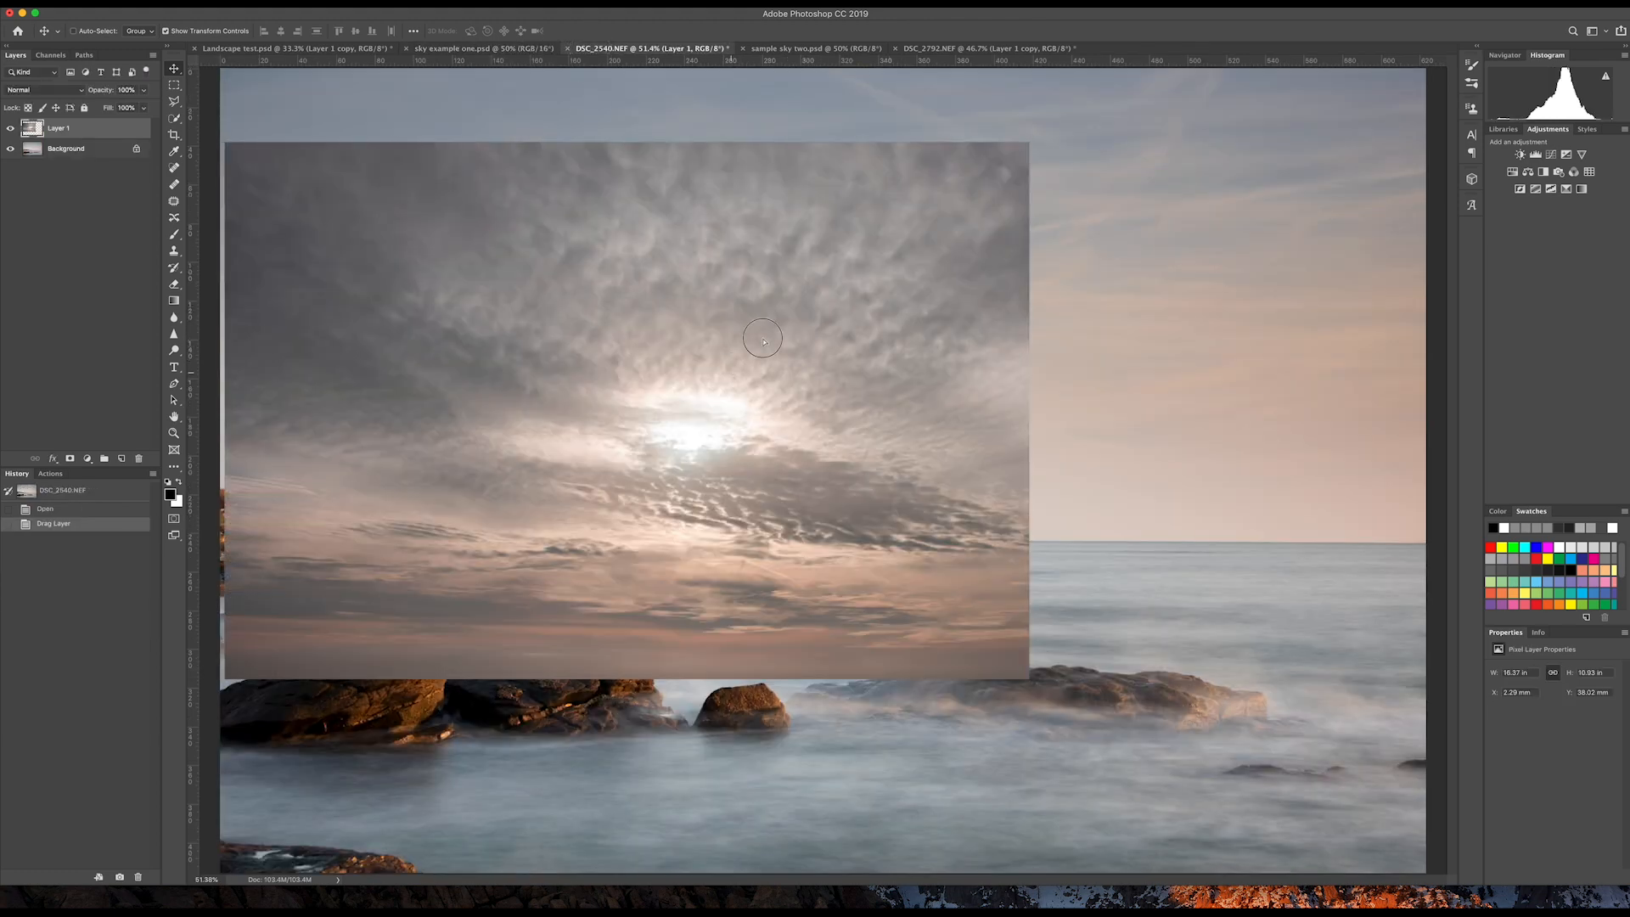
# Scale the sky layer proportionally to about 151% to span the seascape's width and align its lower edge with the horizon.
pyautogui.moveTo(762, 340); pyautogui.dragTo(717, 238)
pyautogui.scroll(-5, 718, 238)
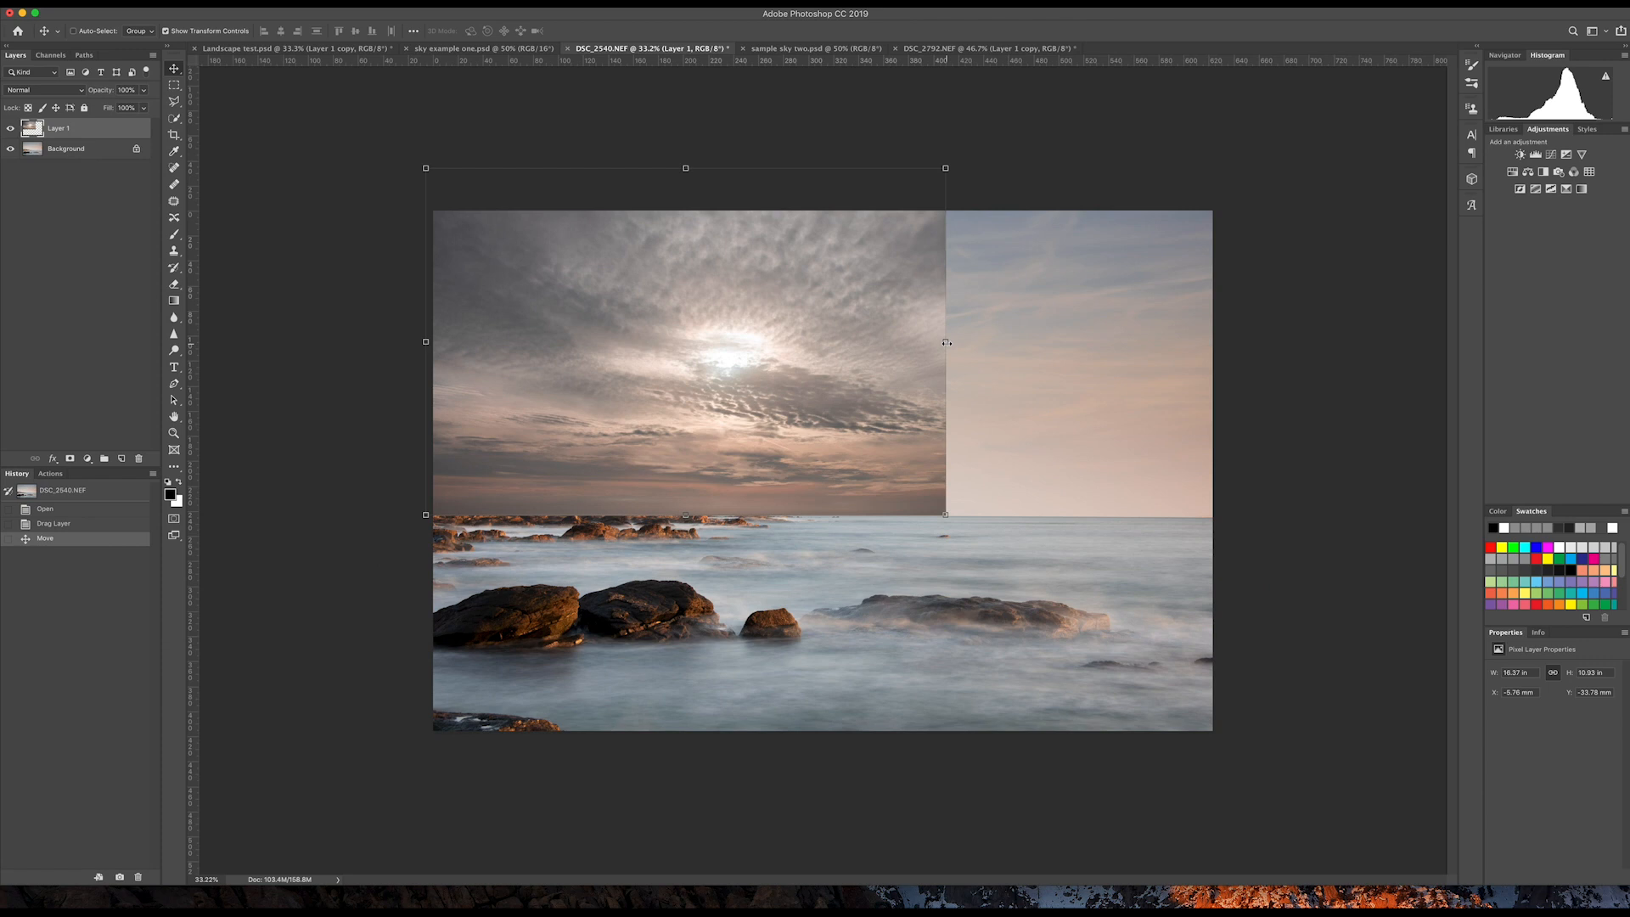
pyautogui.moveTo(947, 342); pyautogui.dragTo(1211, 344)
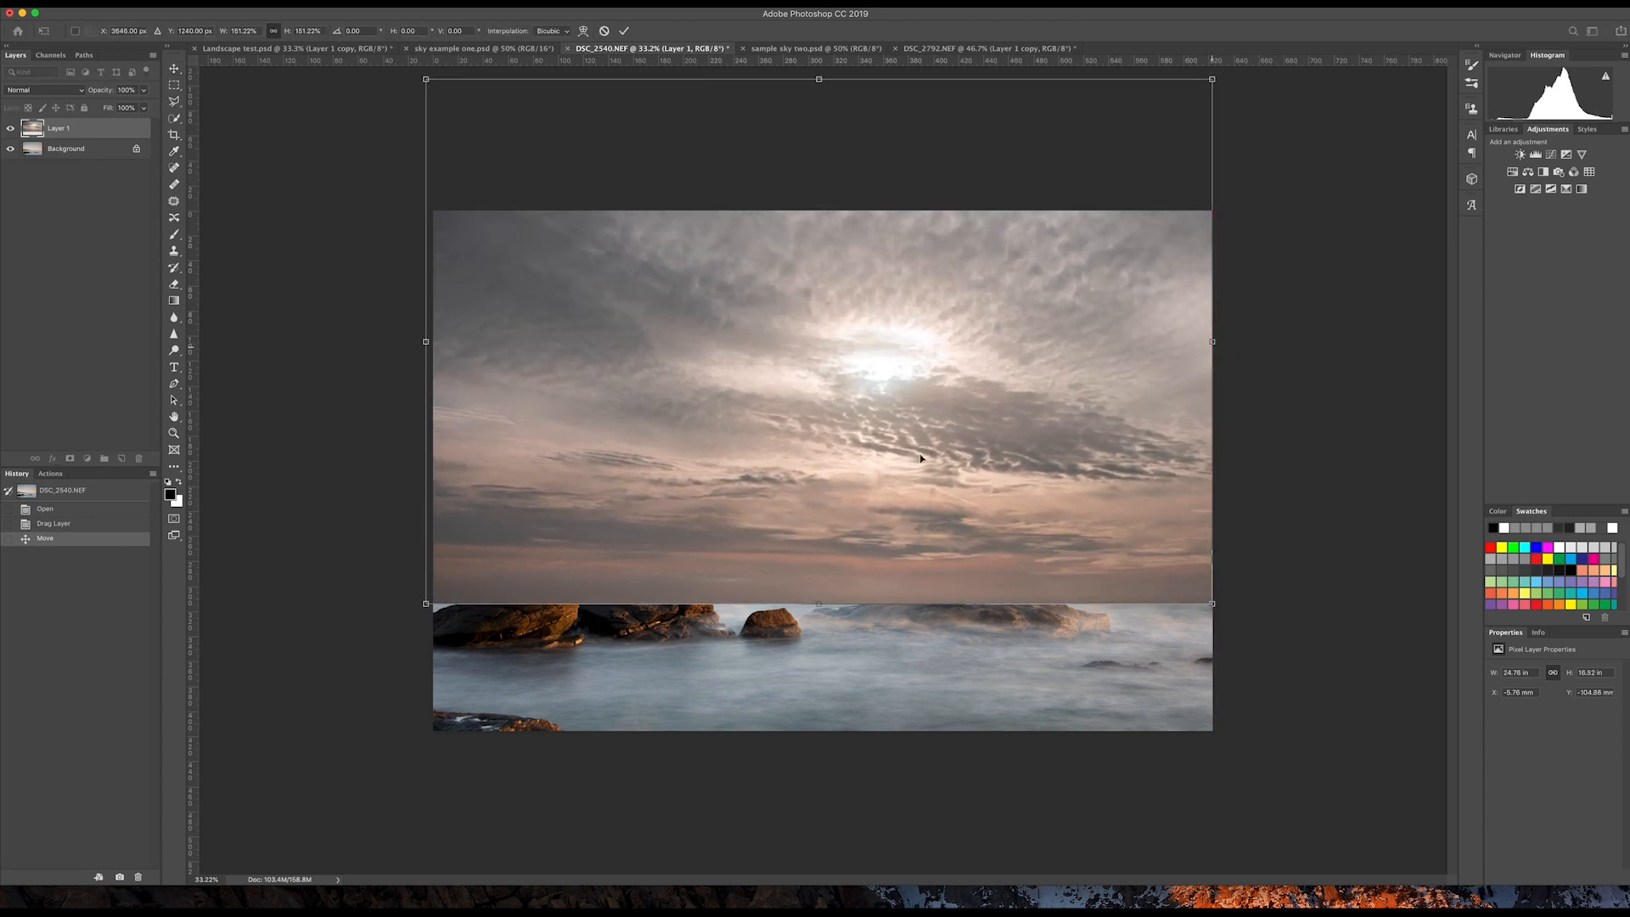
pyautogui.moveTo(879, 457); pyautogui.dragTo(878, 377)
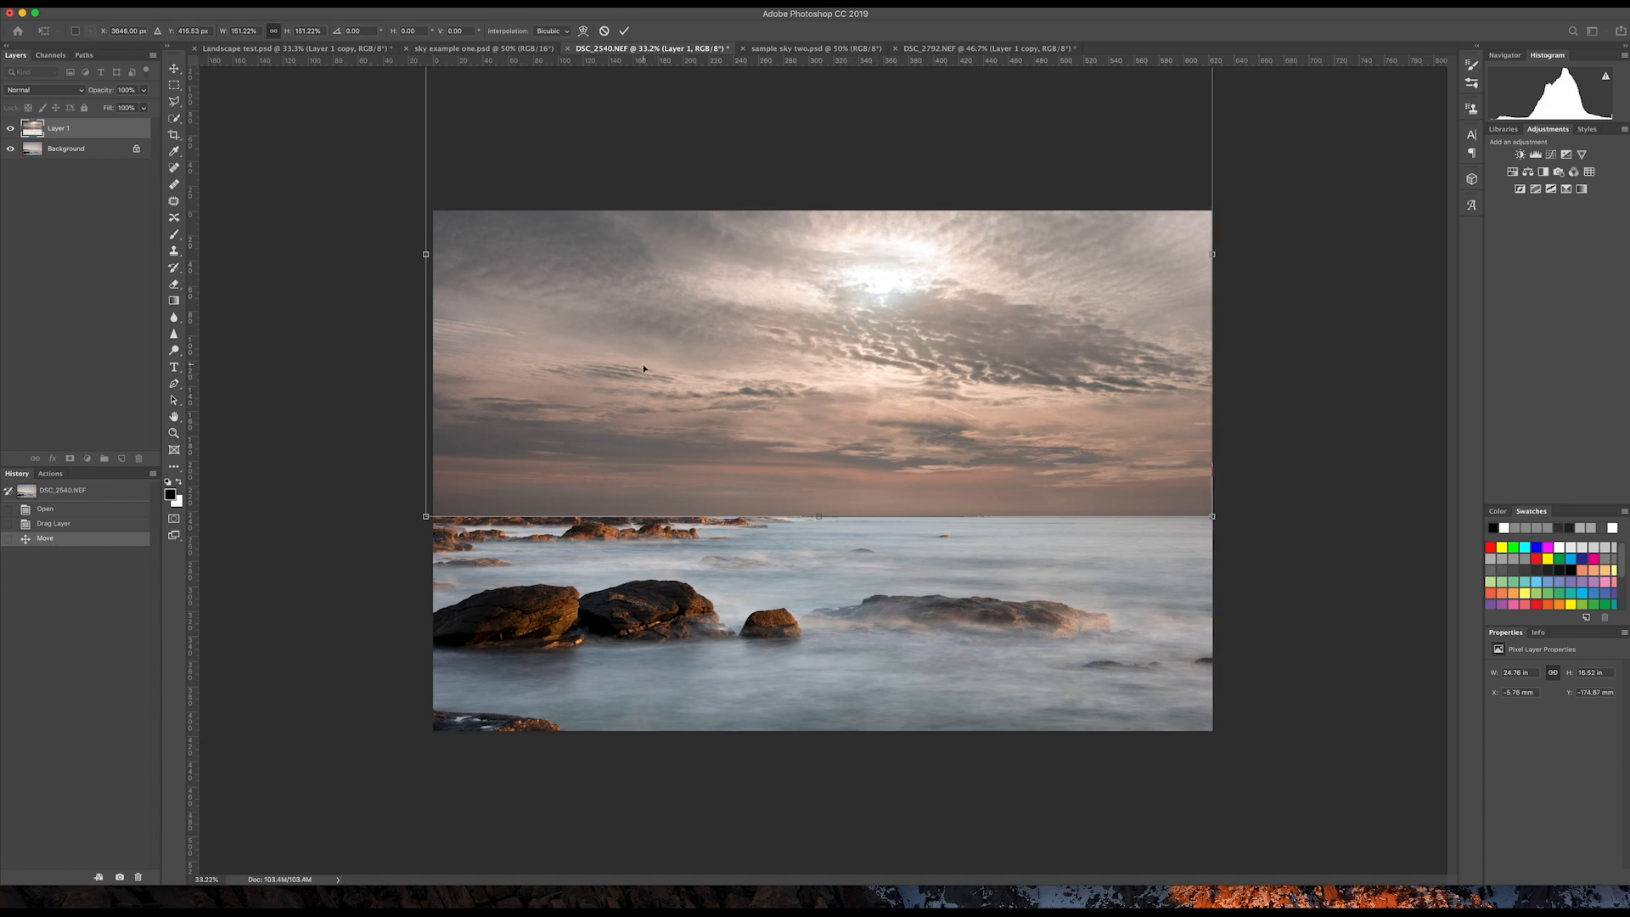
pyautogui.moveTo(650, 368); pyautogui.dragTo(653, 368)
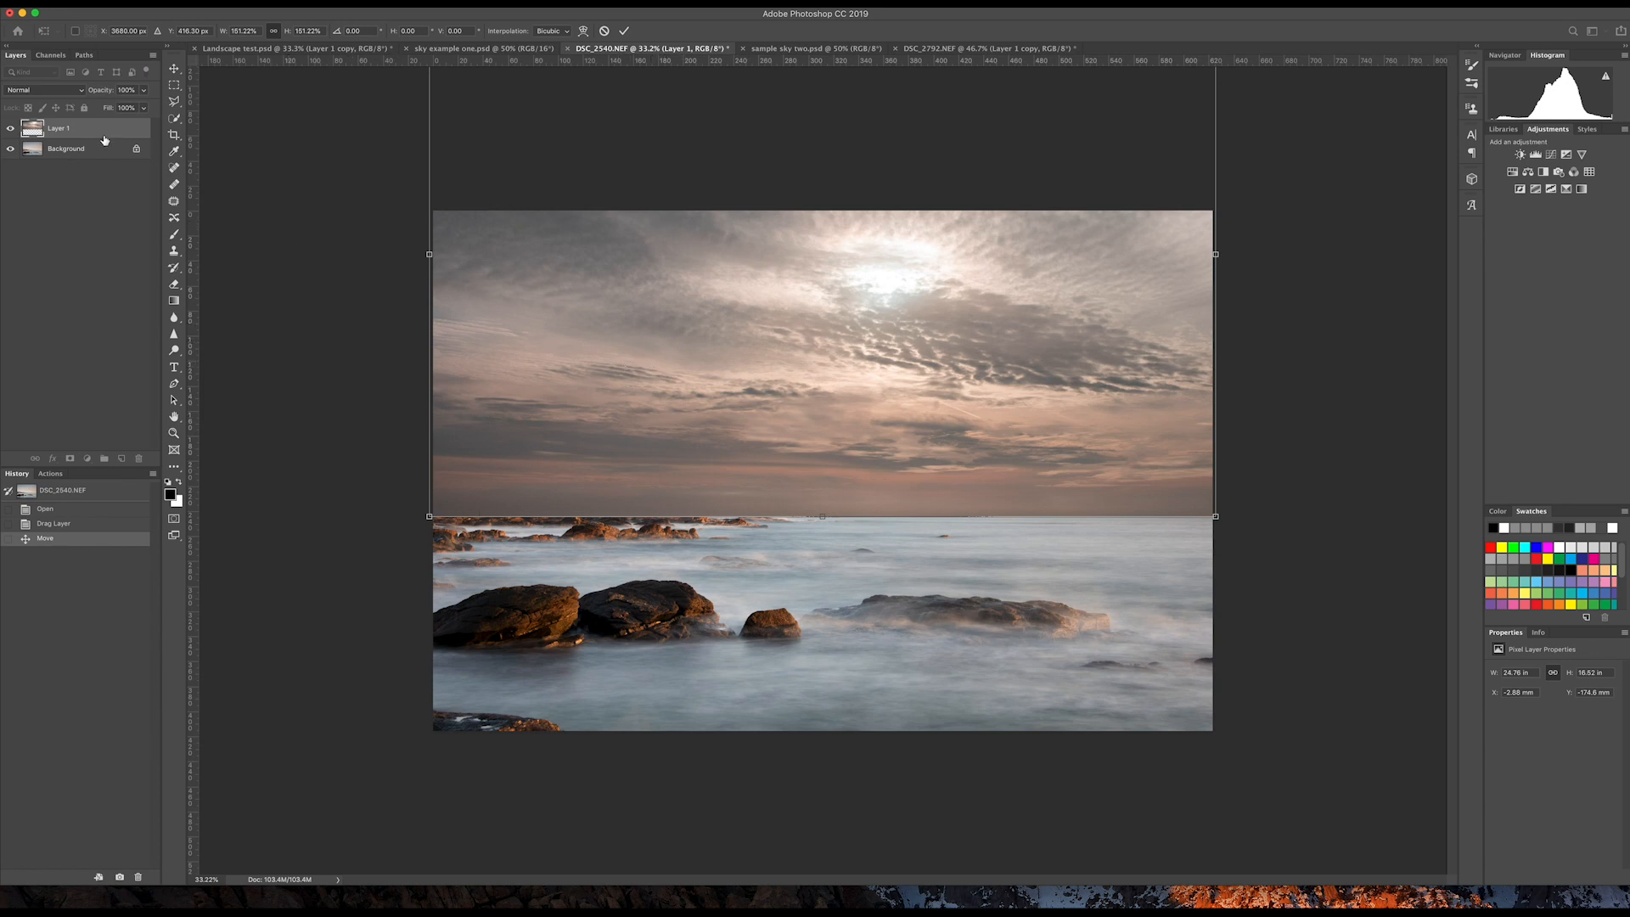
pyautogui.press('Return')
# Duplicate the sky layer, flip the copy vertically and place it below the horizon so it mirrors the sky over the water.
pyautogui.moveTo(104, 138); pyautogui.dragTo(122, 459)
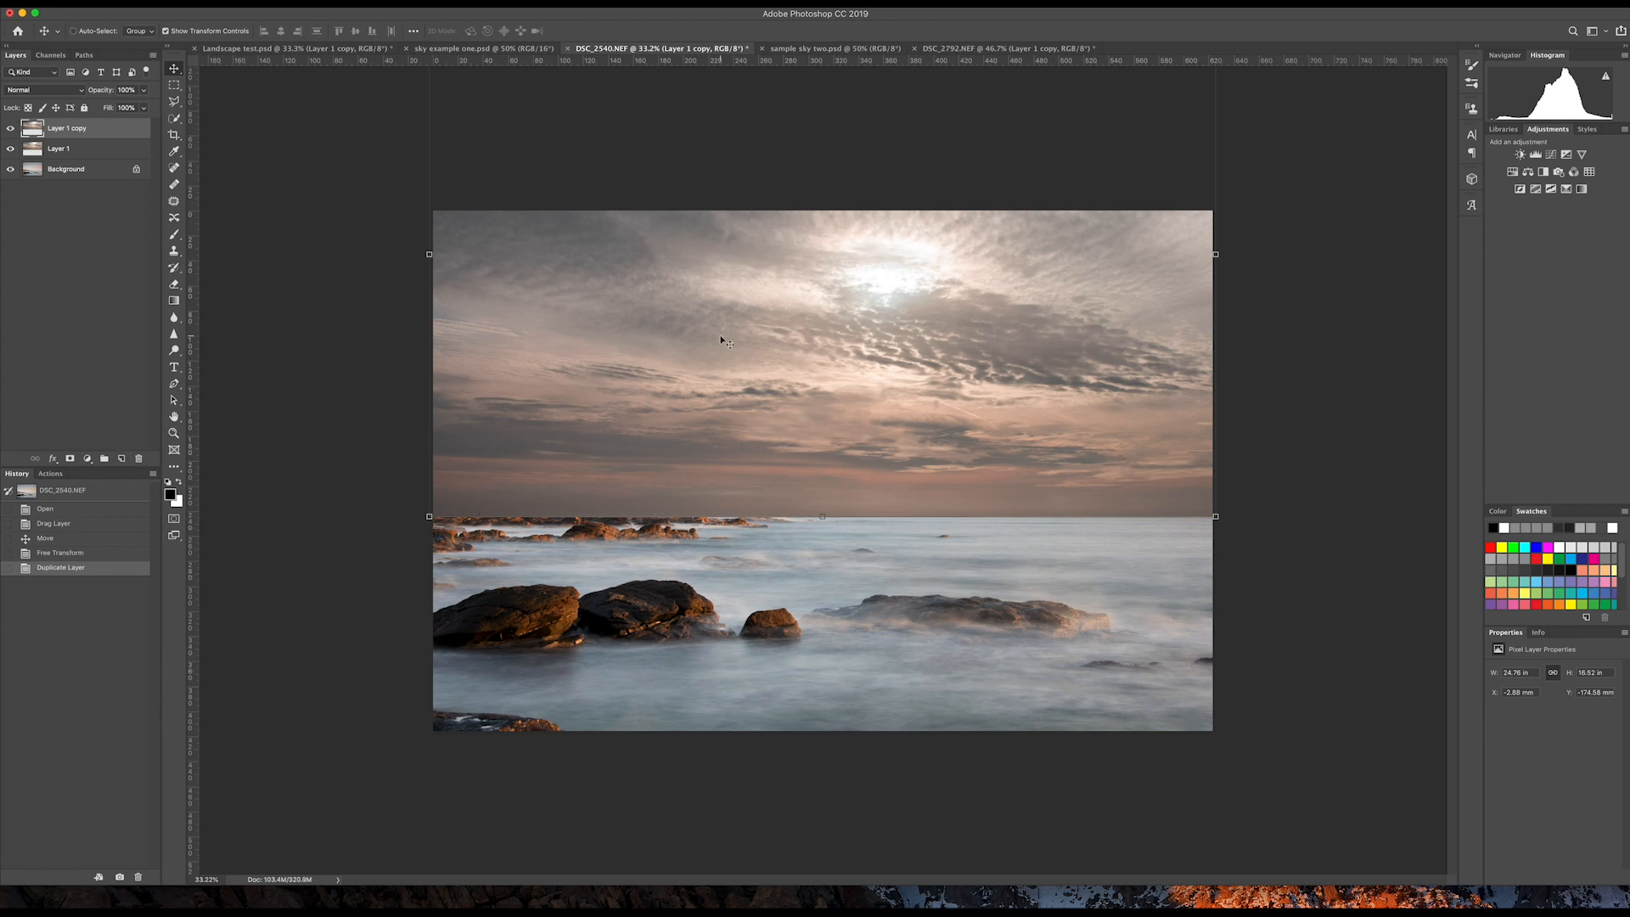
pyautogui.moveTo(721, 339); pyautogui.dragTo(720, 338)
pyautogui.press('super+t')
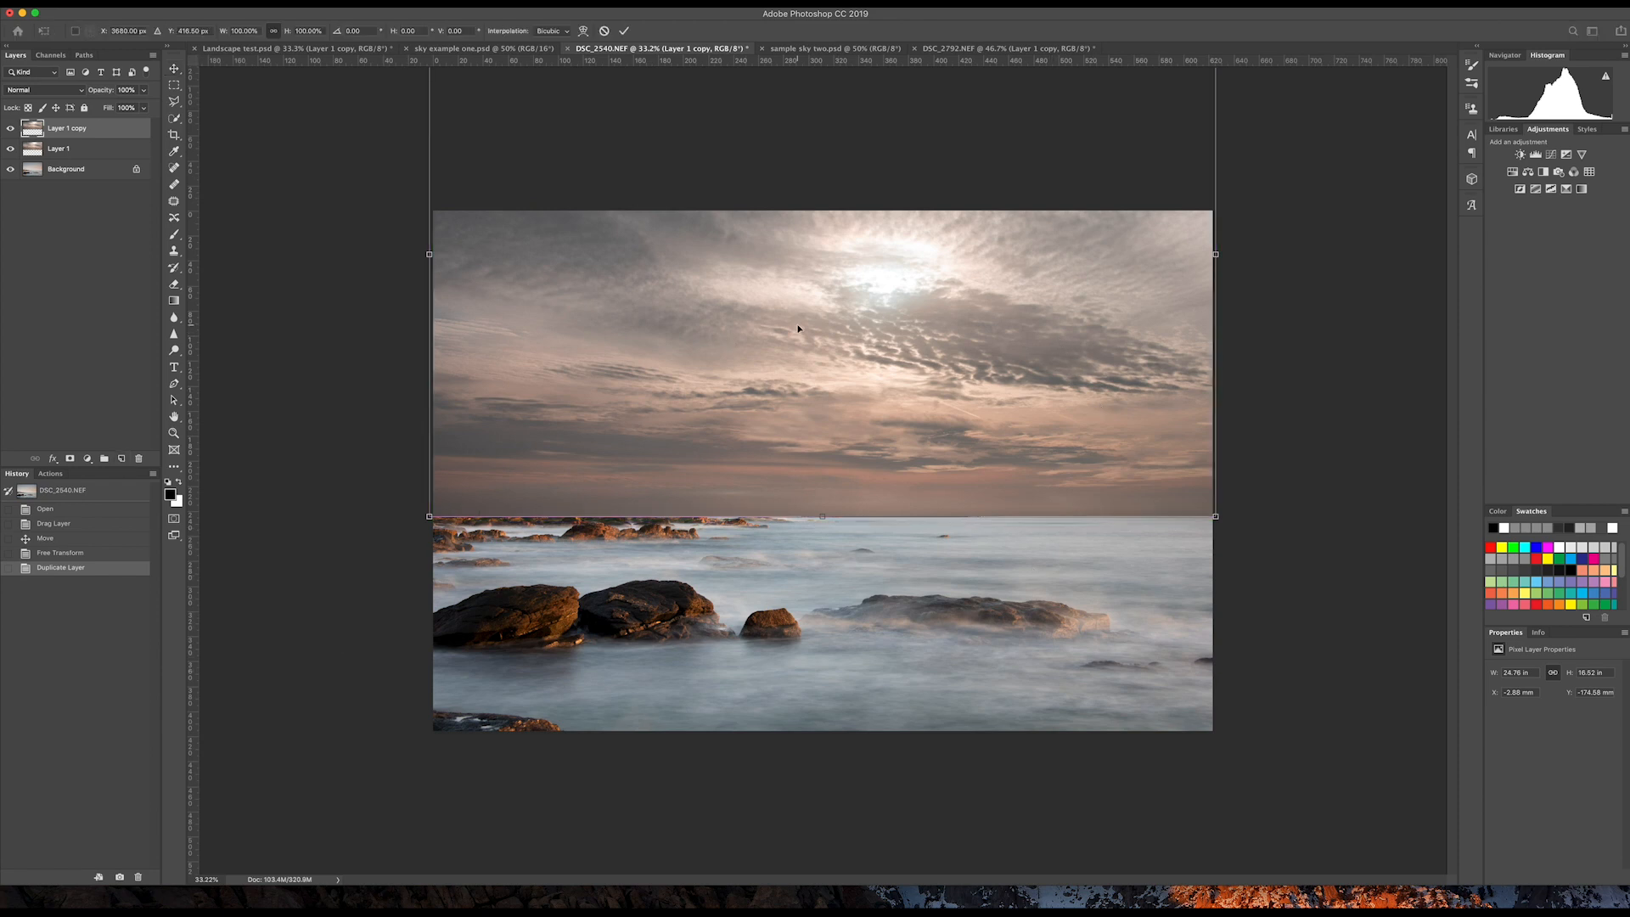
pyautogui.rightClick(798, 328)
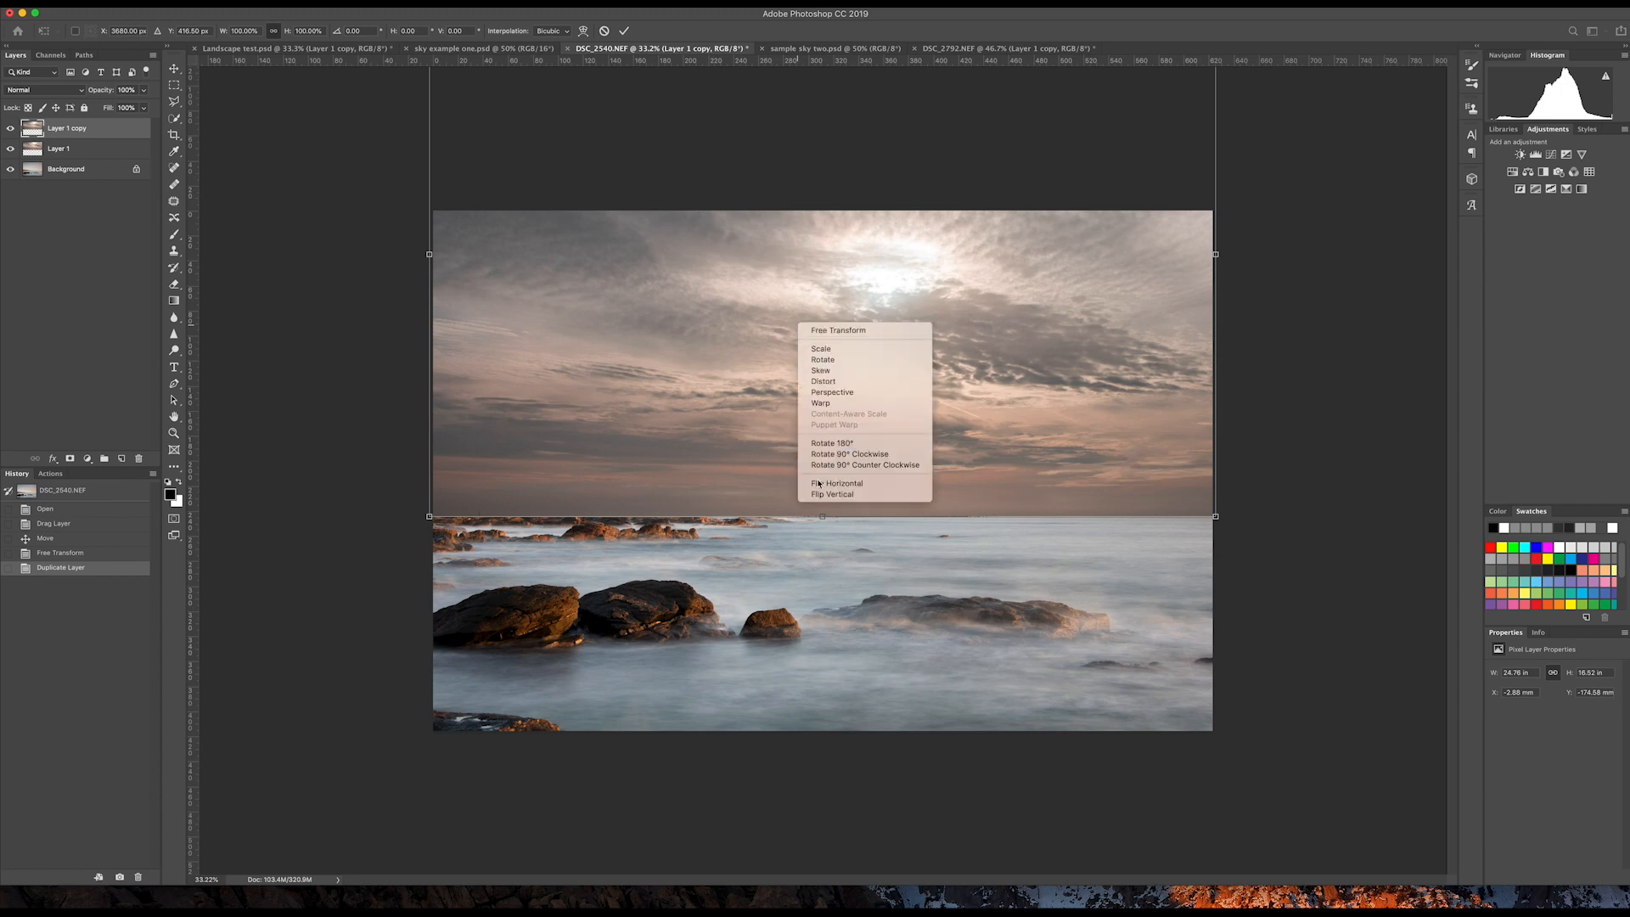
pyautogui.click(827, 494)
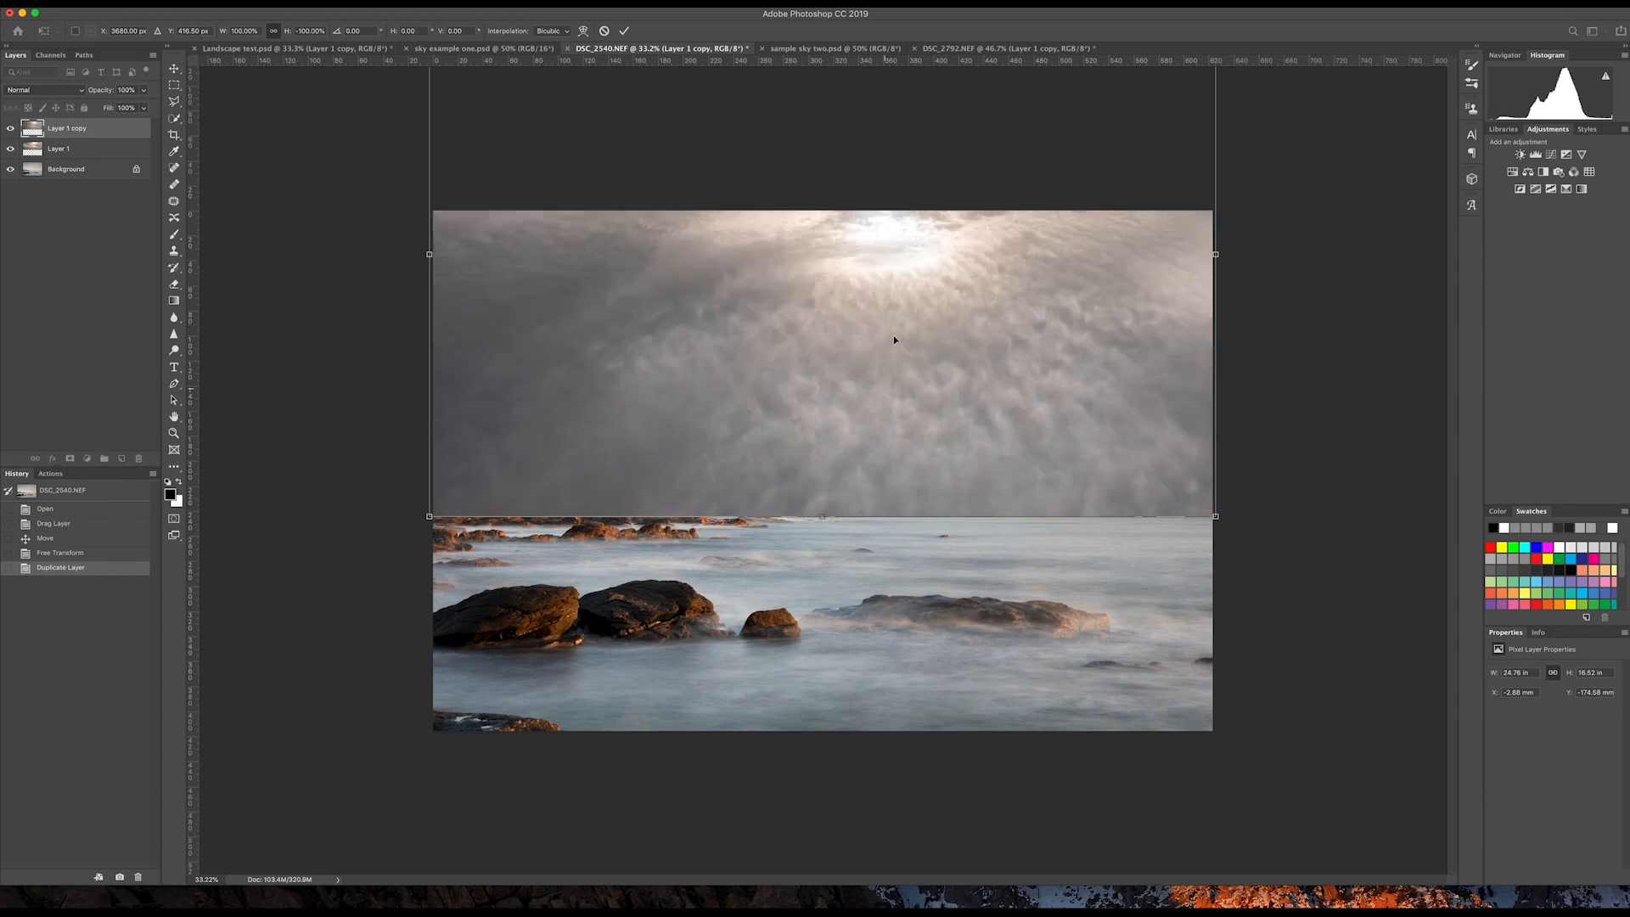
pyautogui.moveTo(893, 378); pyautogui.dragTo(902, 718)
pyautogui.moveTo(897, 446); pyautogui.dragTo(883, 552)
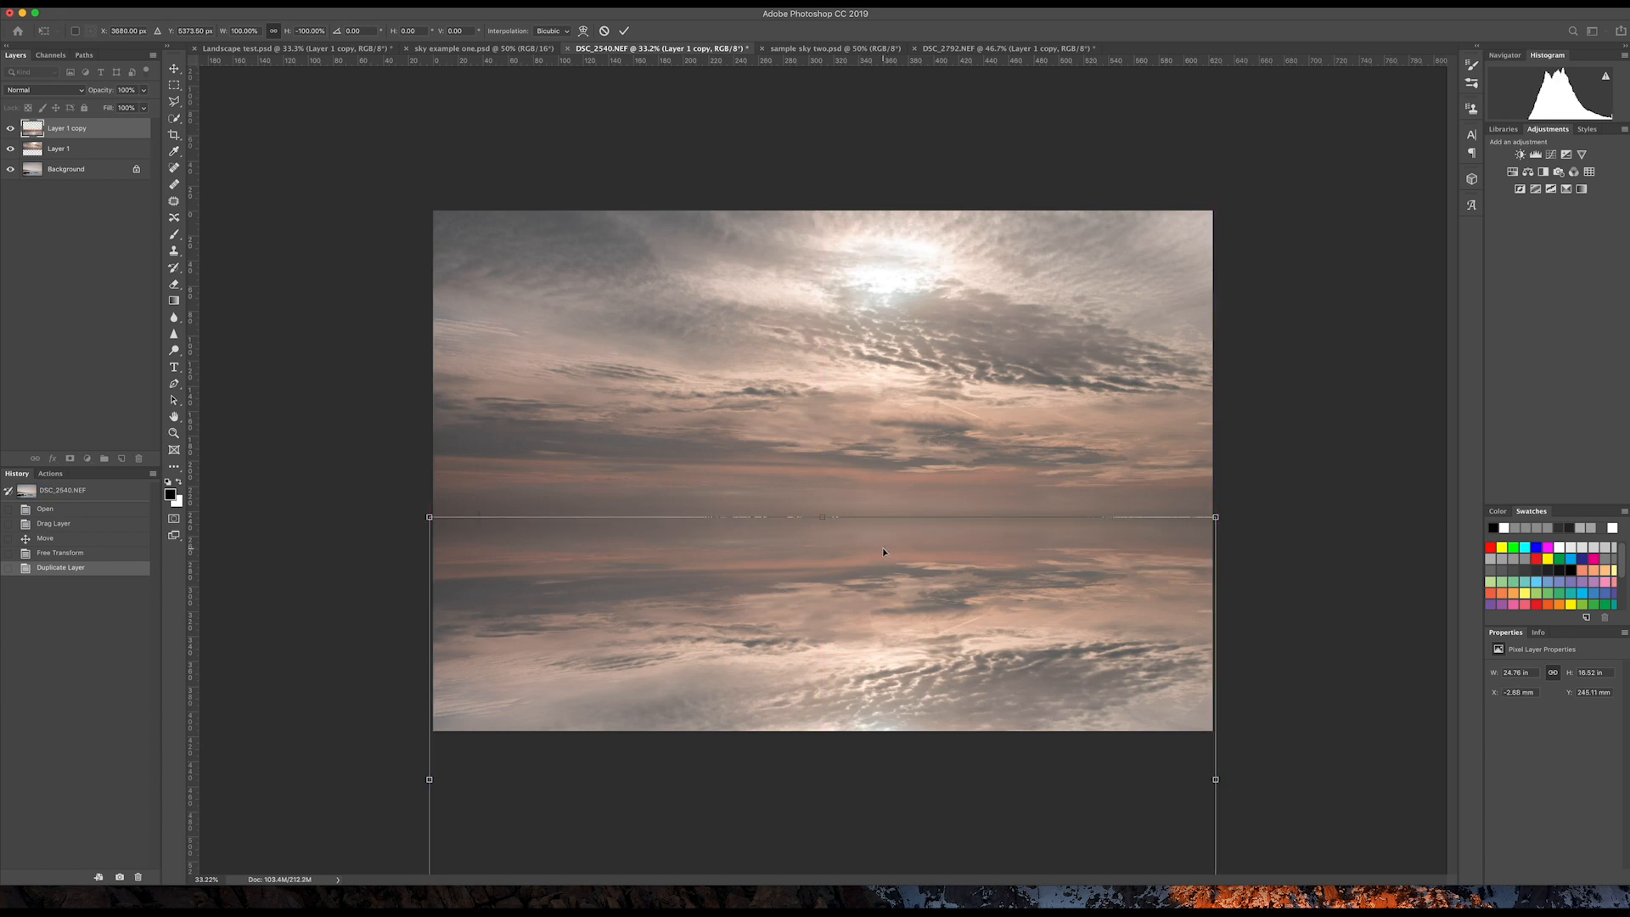
pyautogui.click(624, 32)
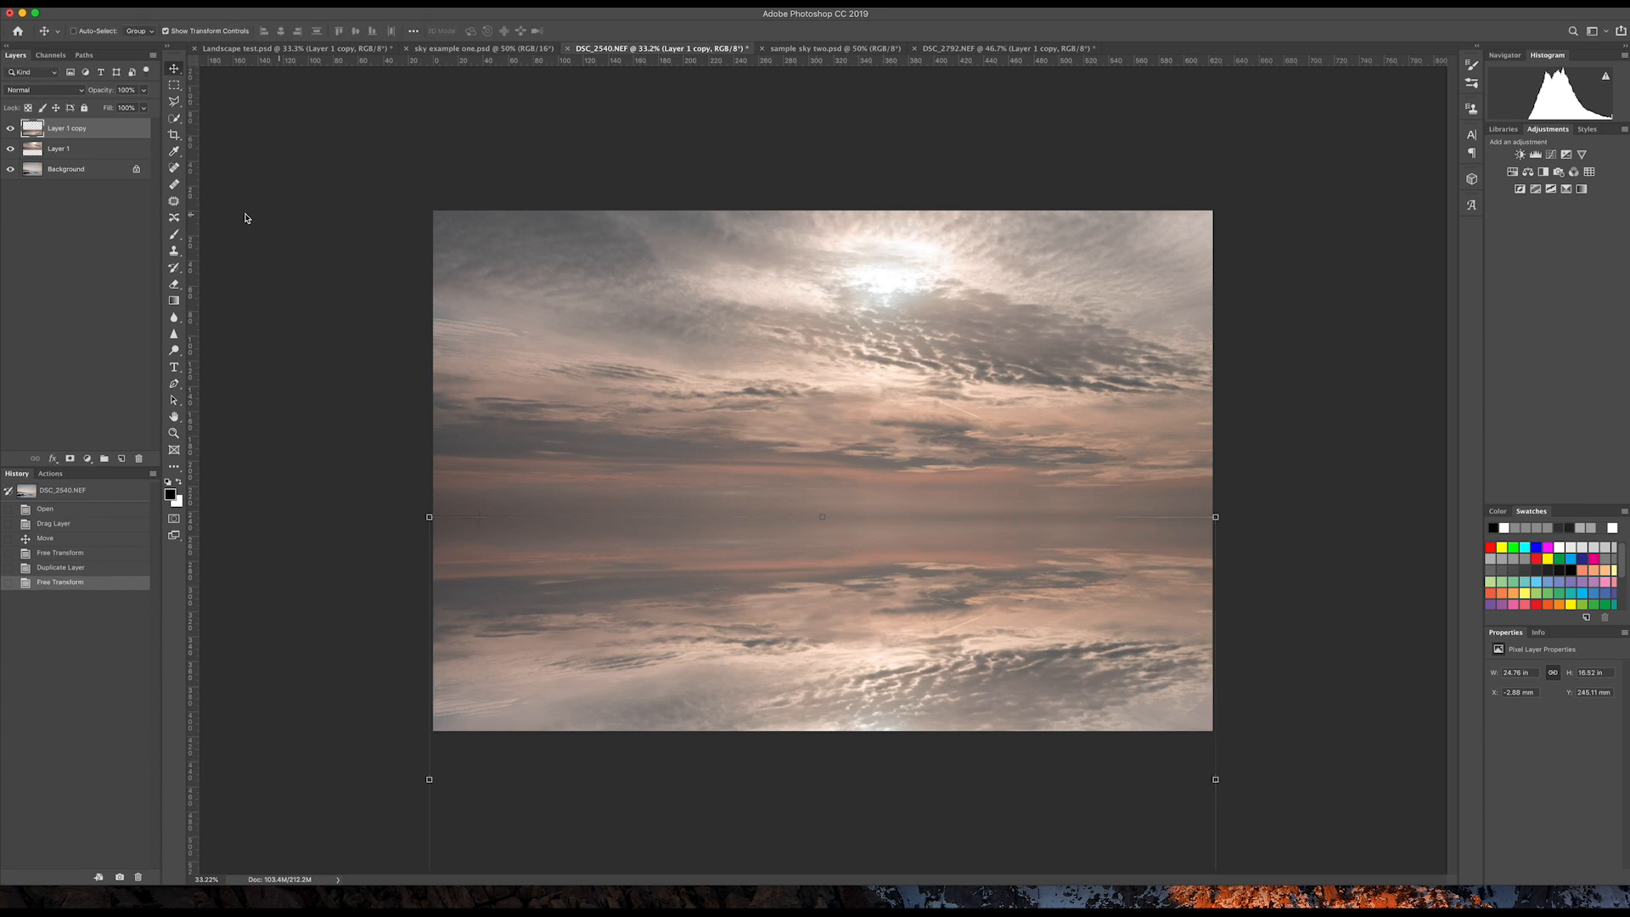
# Merge the two sky layers and crop to the existing canvas bounds with Delete Cropped Pixels on.
pyautogui.keyDown('shift'); pyautogui.click(129, 154); pyautogui.keyUp('shift')
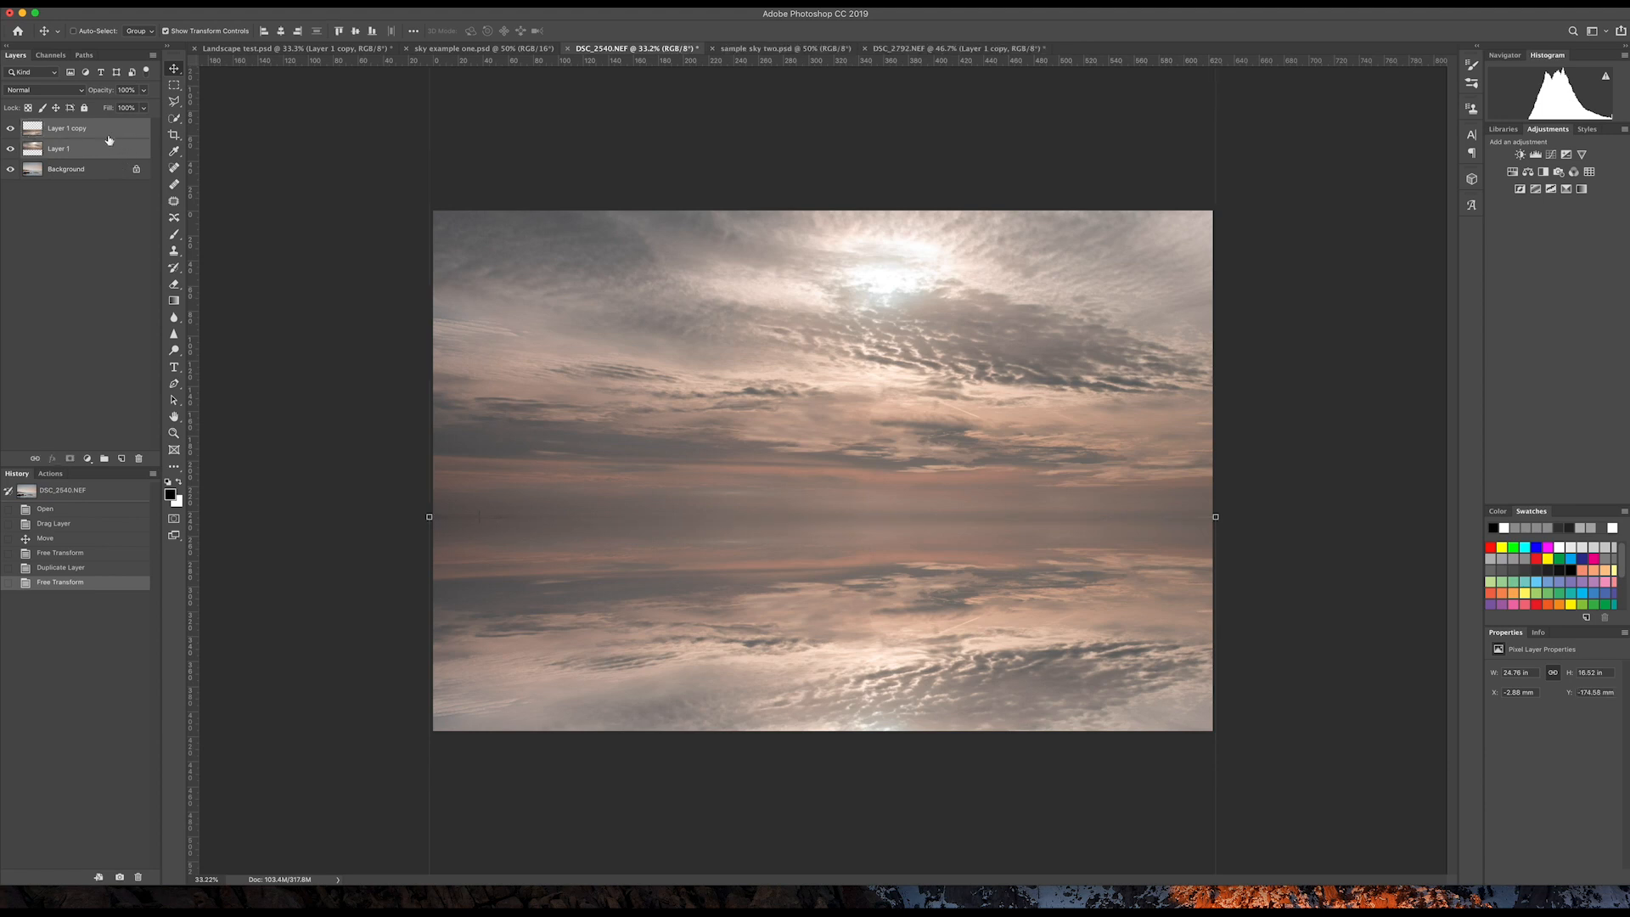
pyautogui.rightClick(129, 131)
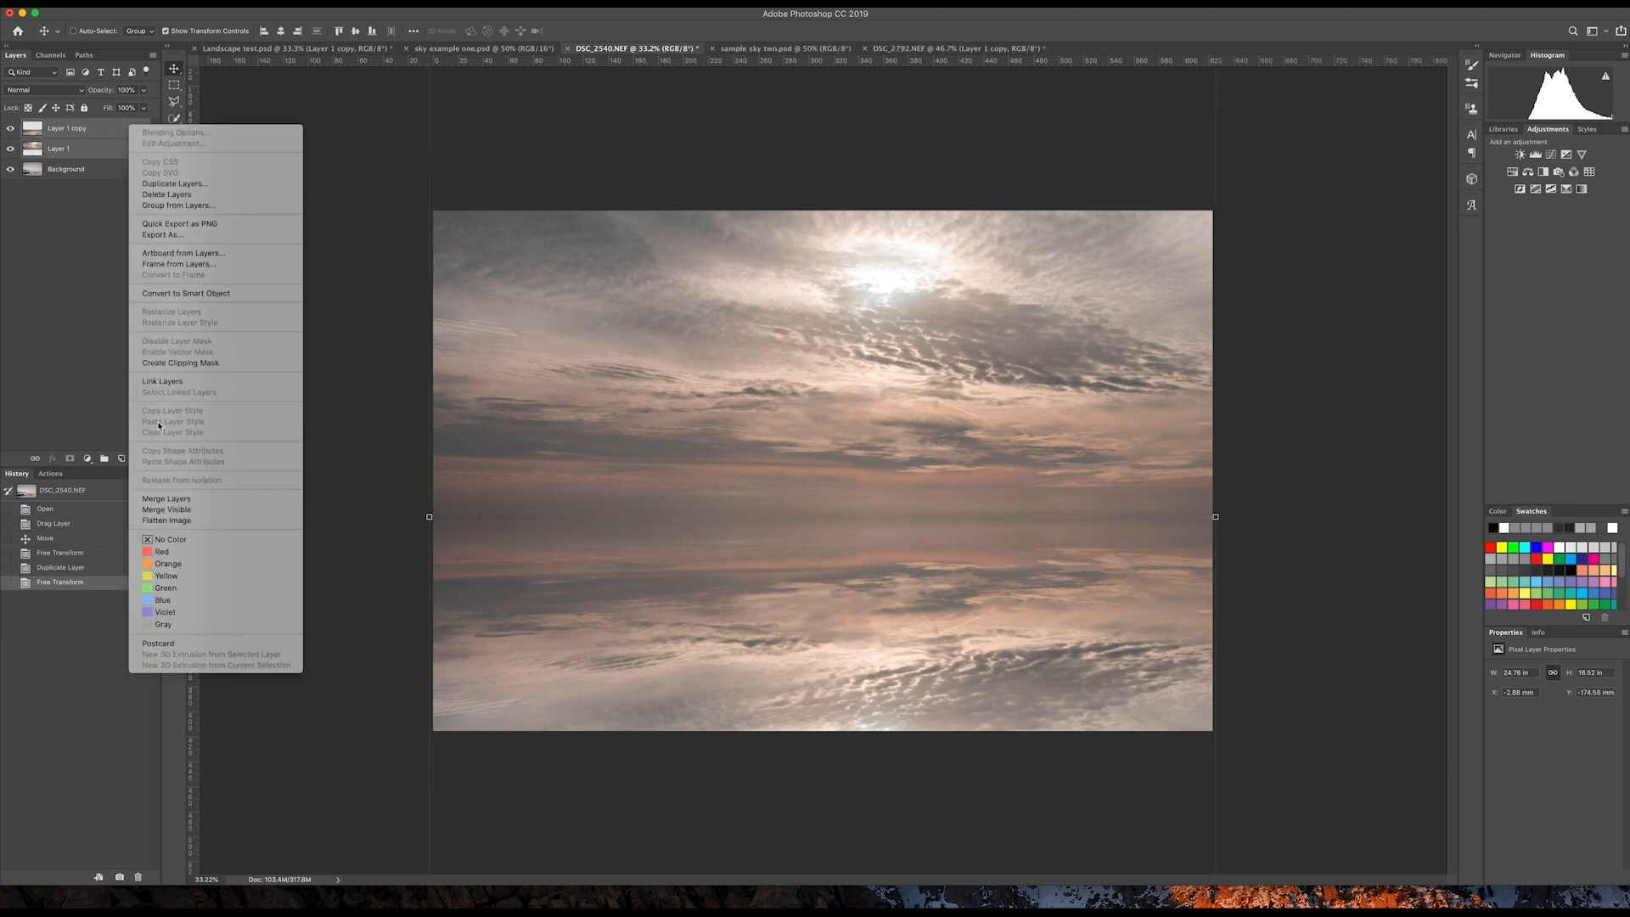
pyautogui.click(188, 502)
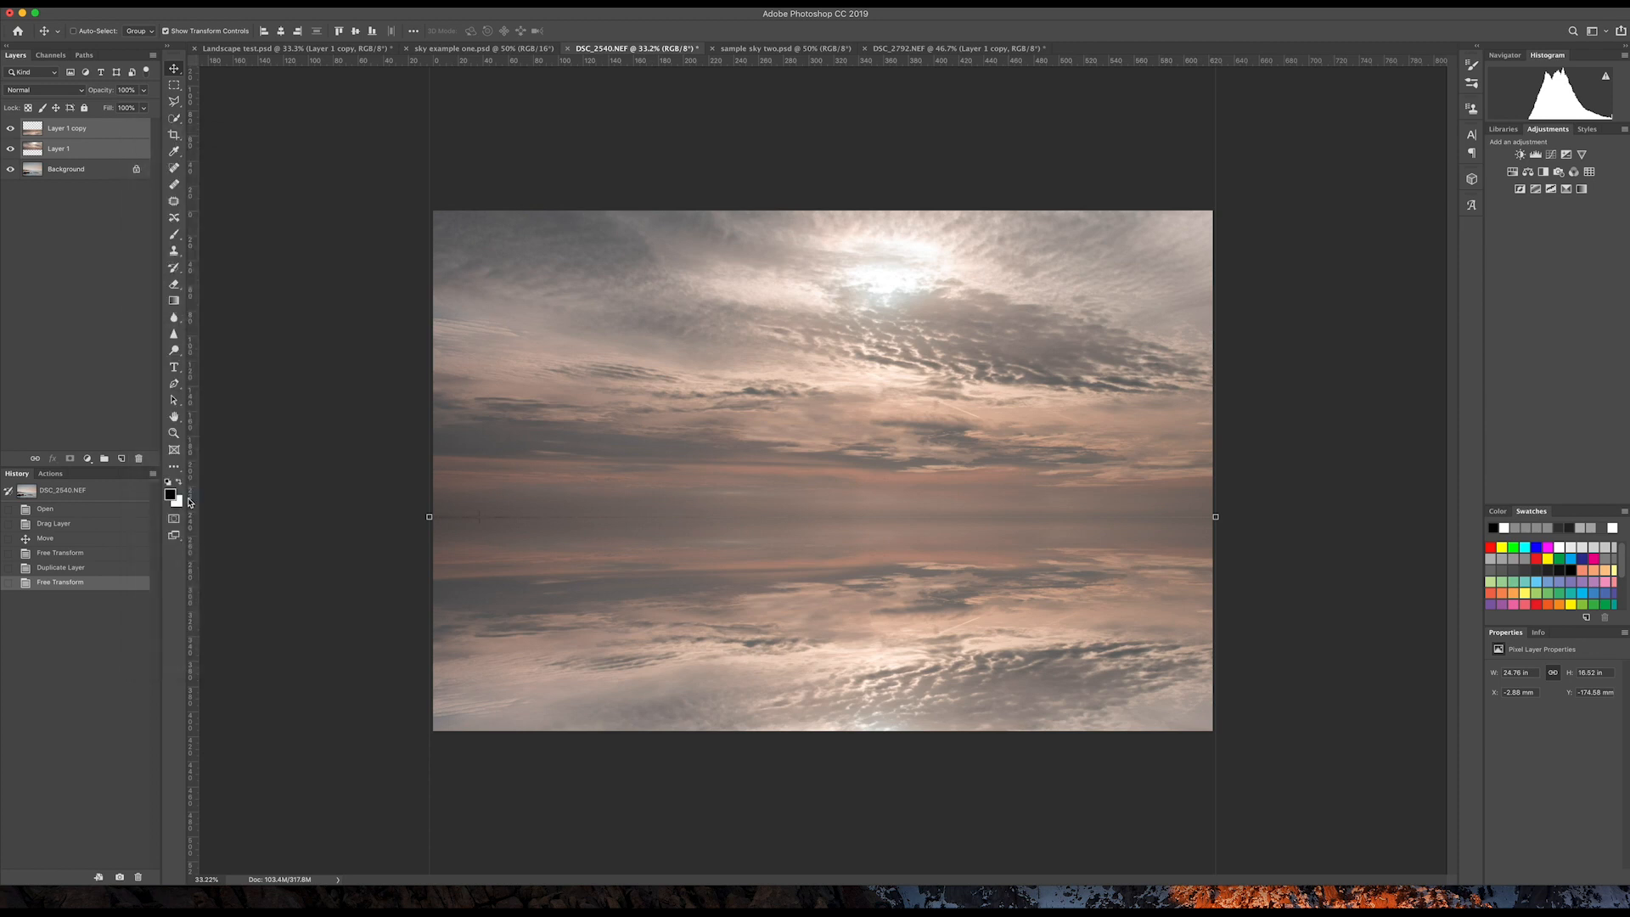
pyautogui.click(175, 135)
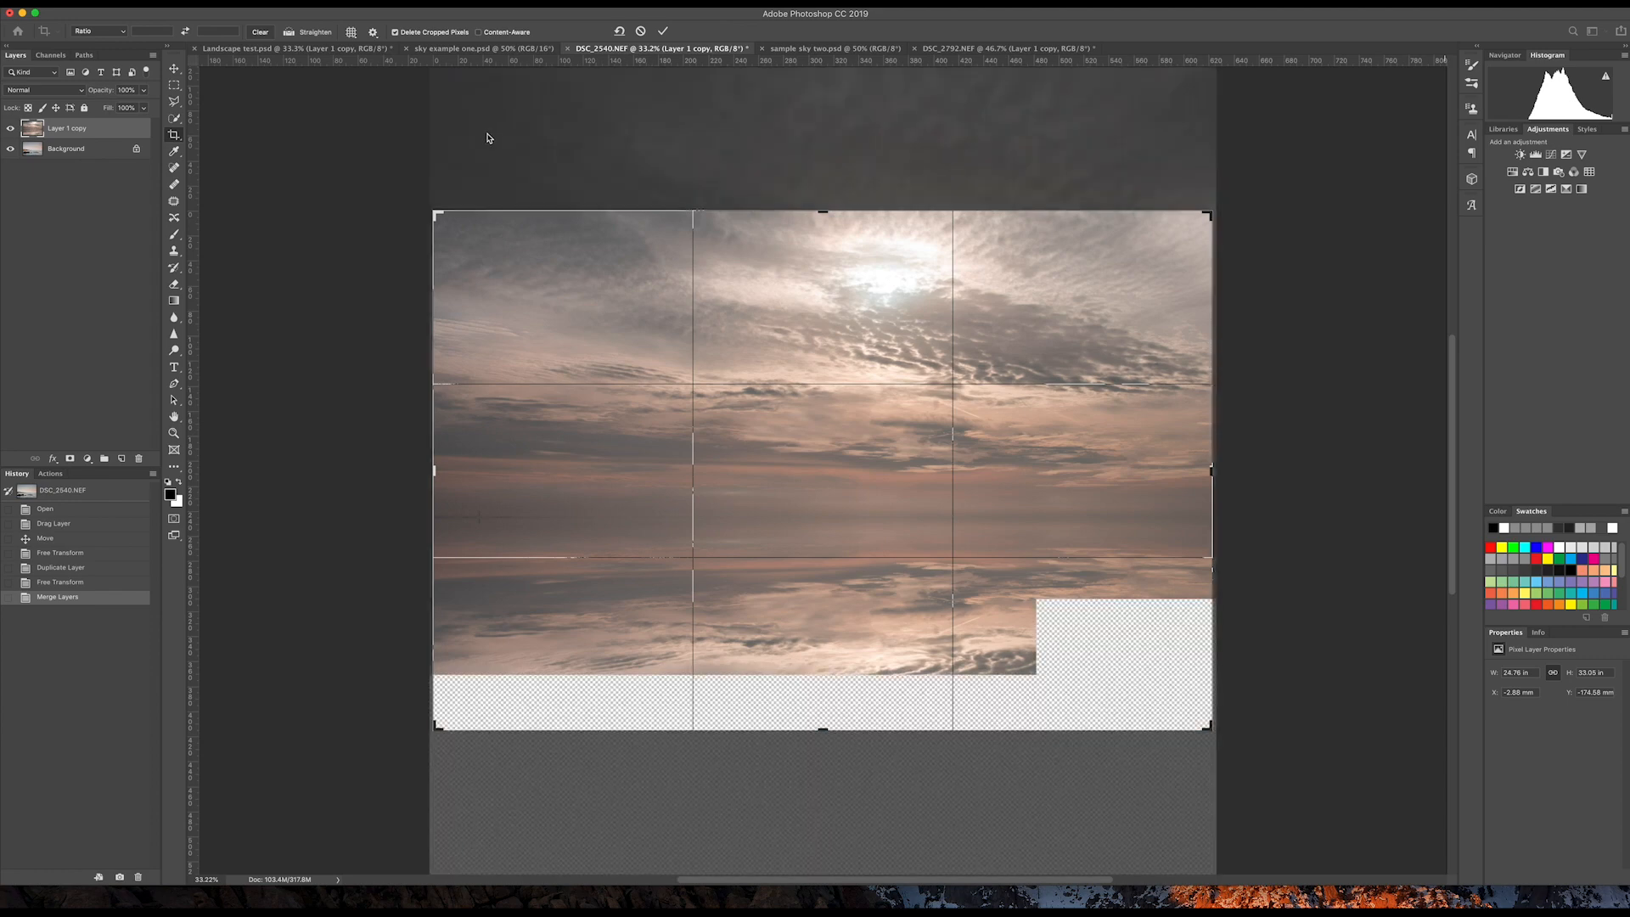
pyautogui.click(663, 32)
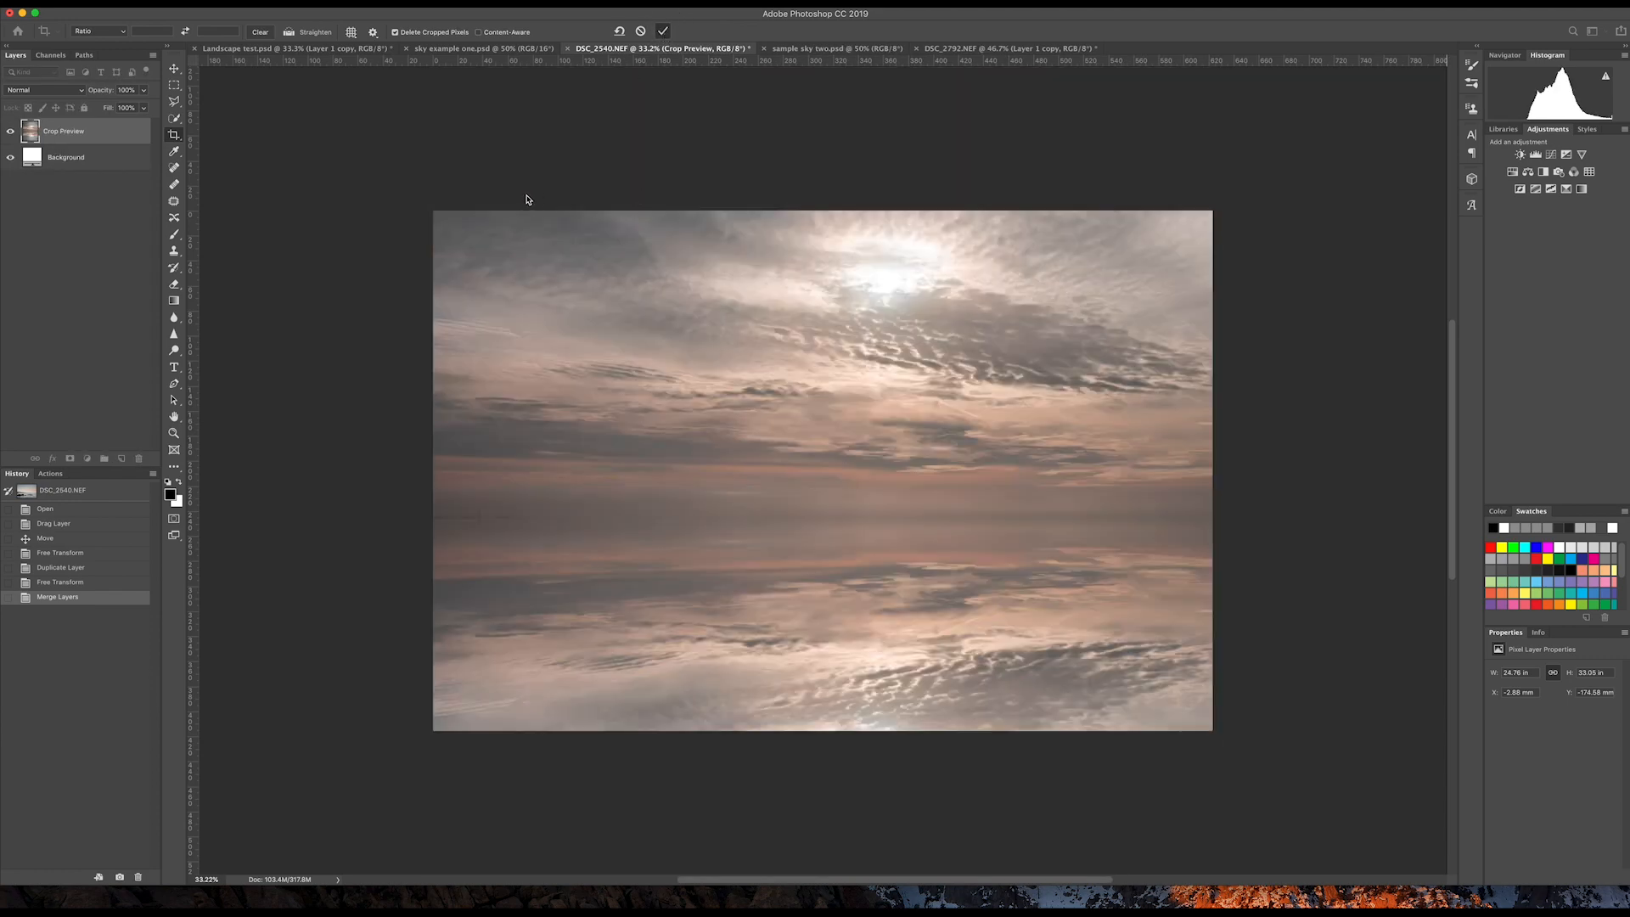
# Set the merged mirrored sky layer's blending mode to Multiply over the lighthouse seascape.
pyautogui.press('super+0')
pyautogui.scroll(-2, 523, 201)
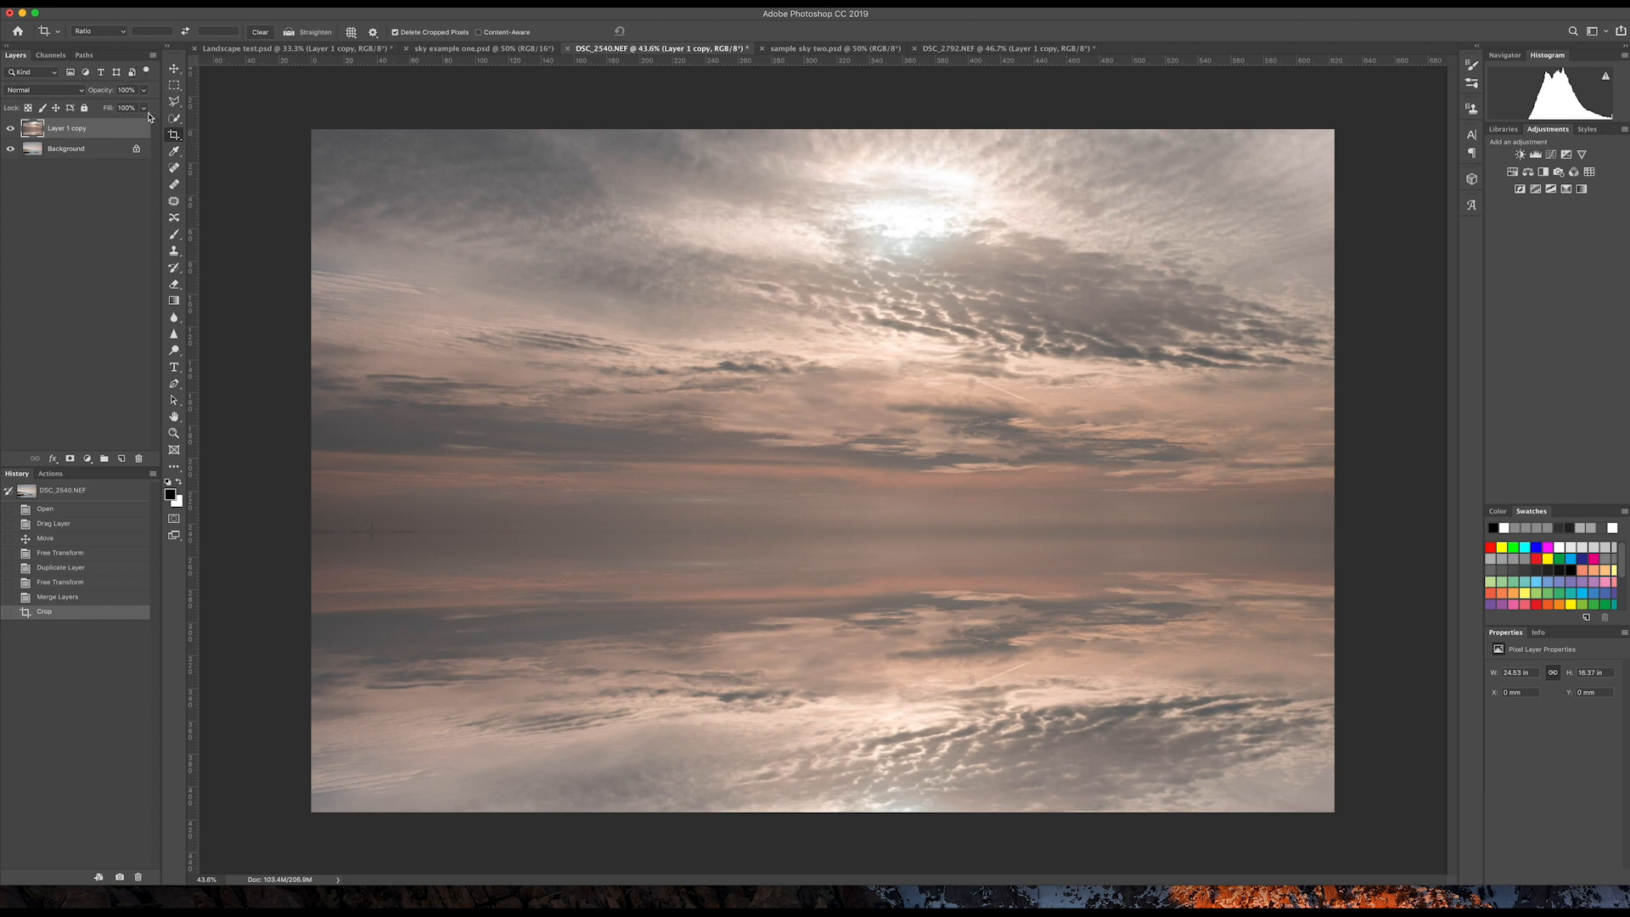
pyautogui.click(82, 92)
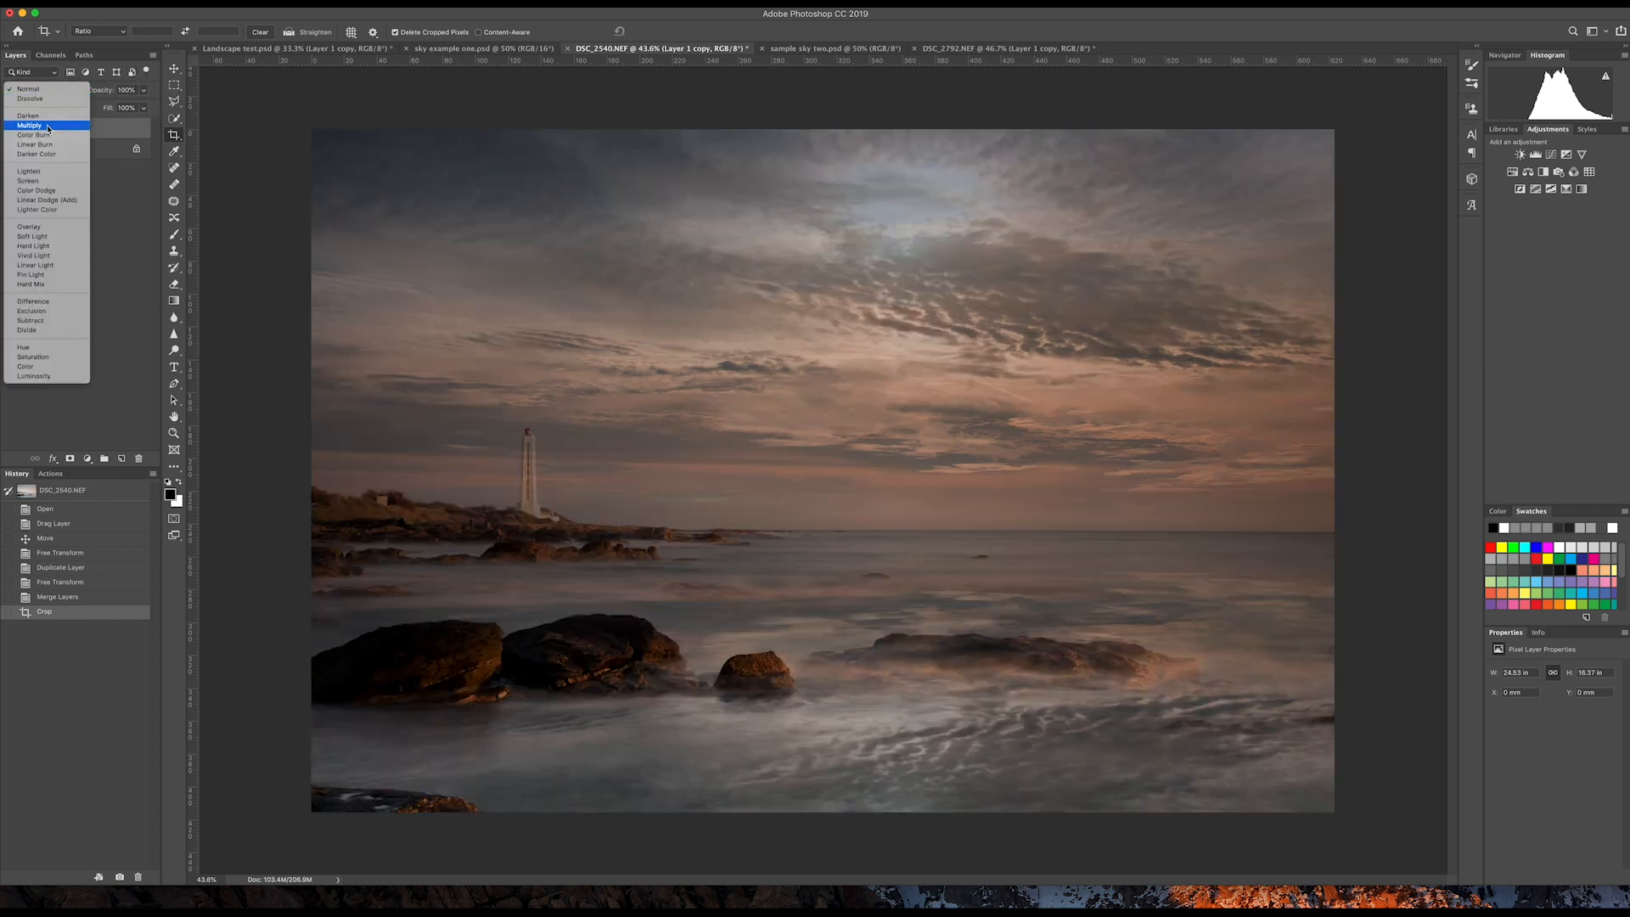
pyautogui.click(49, 126)
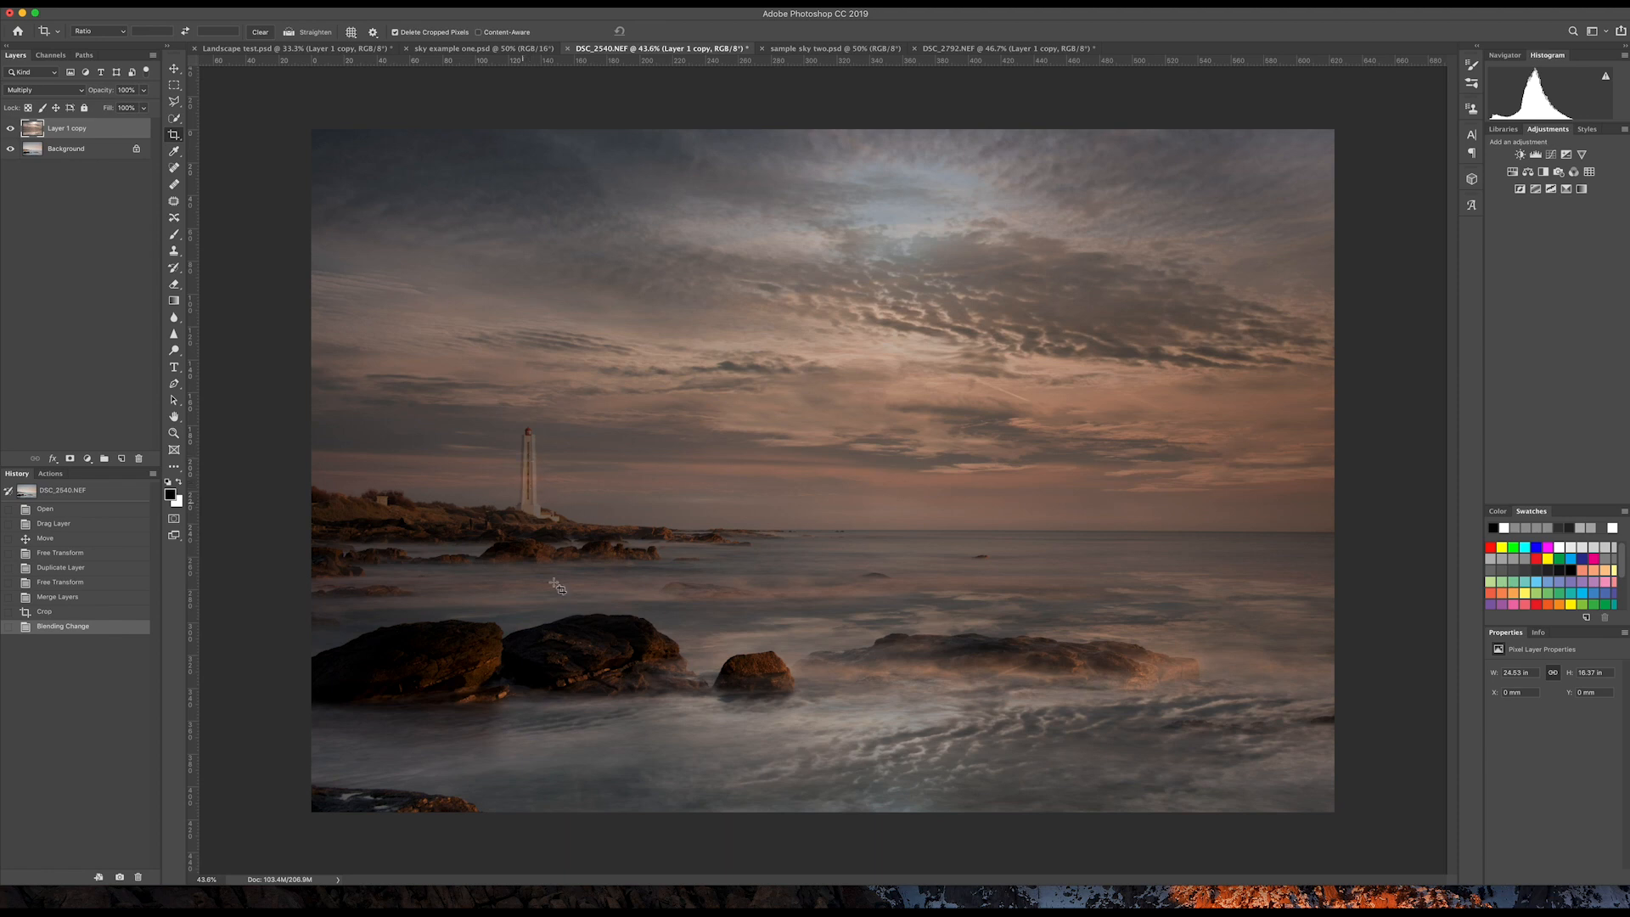
# On the Background layer, use the Quick Selection tool to select the land and sea below the horizon.
pyautogui.click(66, 151)
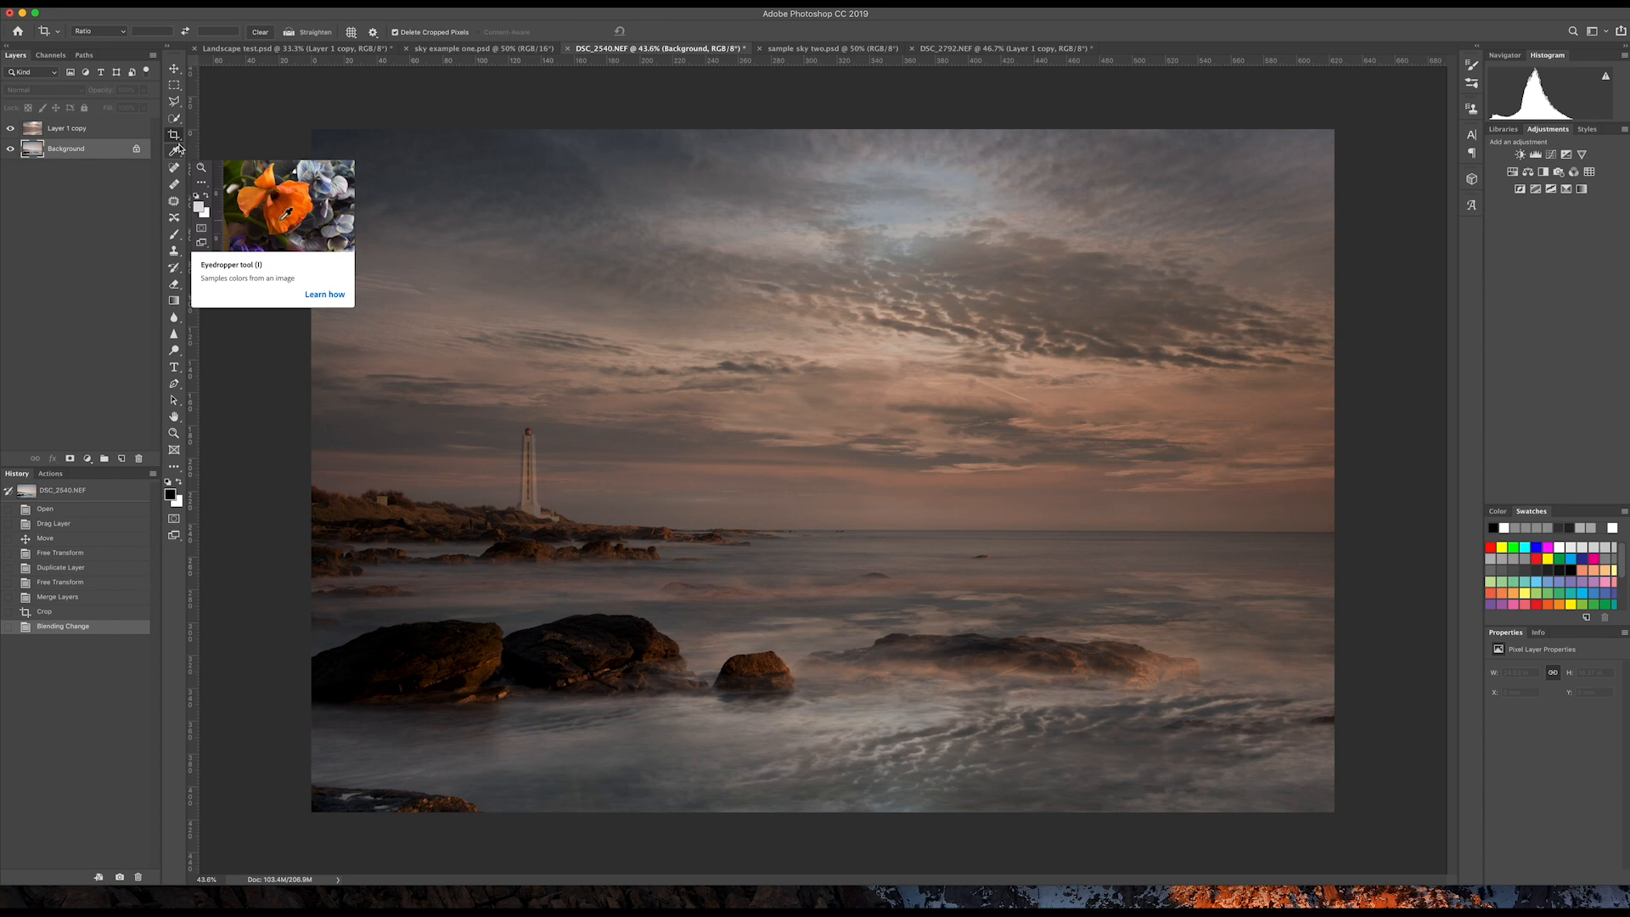
pyautogui.click(174, 120)
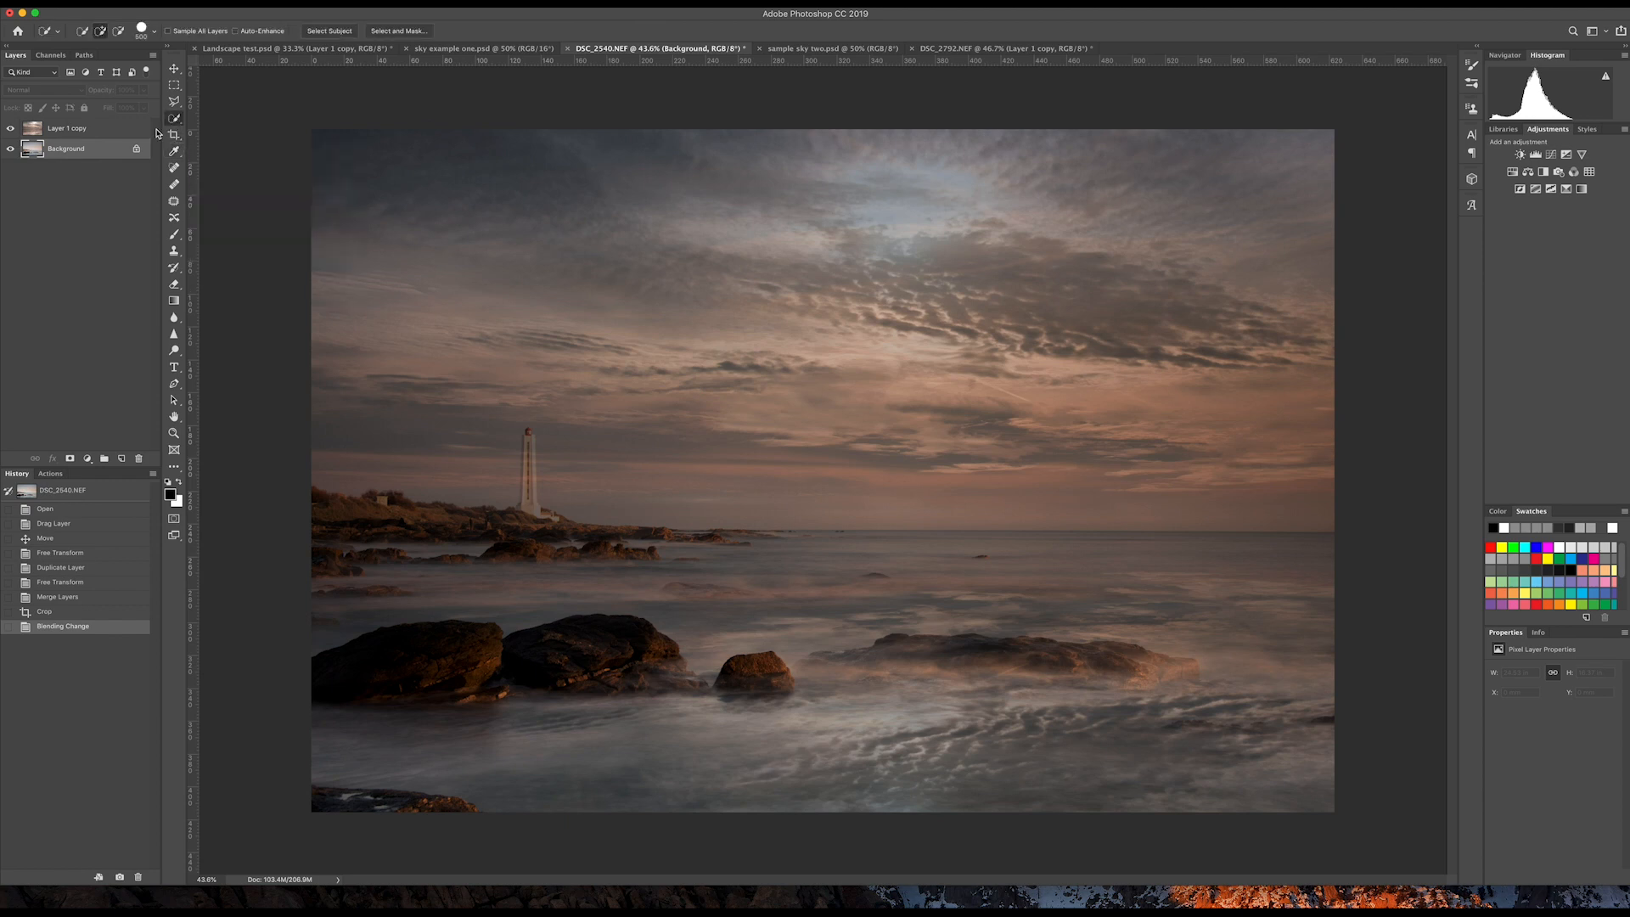
pyautogui.moveTo(291, 521)
pyautogui.mouseDown()
pyautogui.moveTo(490, 574)
pyautogui.moveTo(644, 586)
pyautogui.moveTo(1284, 583)
pyautogui.moveTo(1295, 705)
pyautogui.moveTo(881, 705)
pyautogui.moveTo(516, 671)
pyautogui.moveTo(371, 693)
pyautogui.moveTo(833, 772)
pyautogui.moveTo(1271, 776)
pyautogui.moveTo(1000, 752)
pyautogui.moveTo(543, 560)
pyautogui.mouseUp()
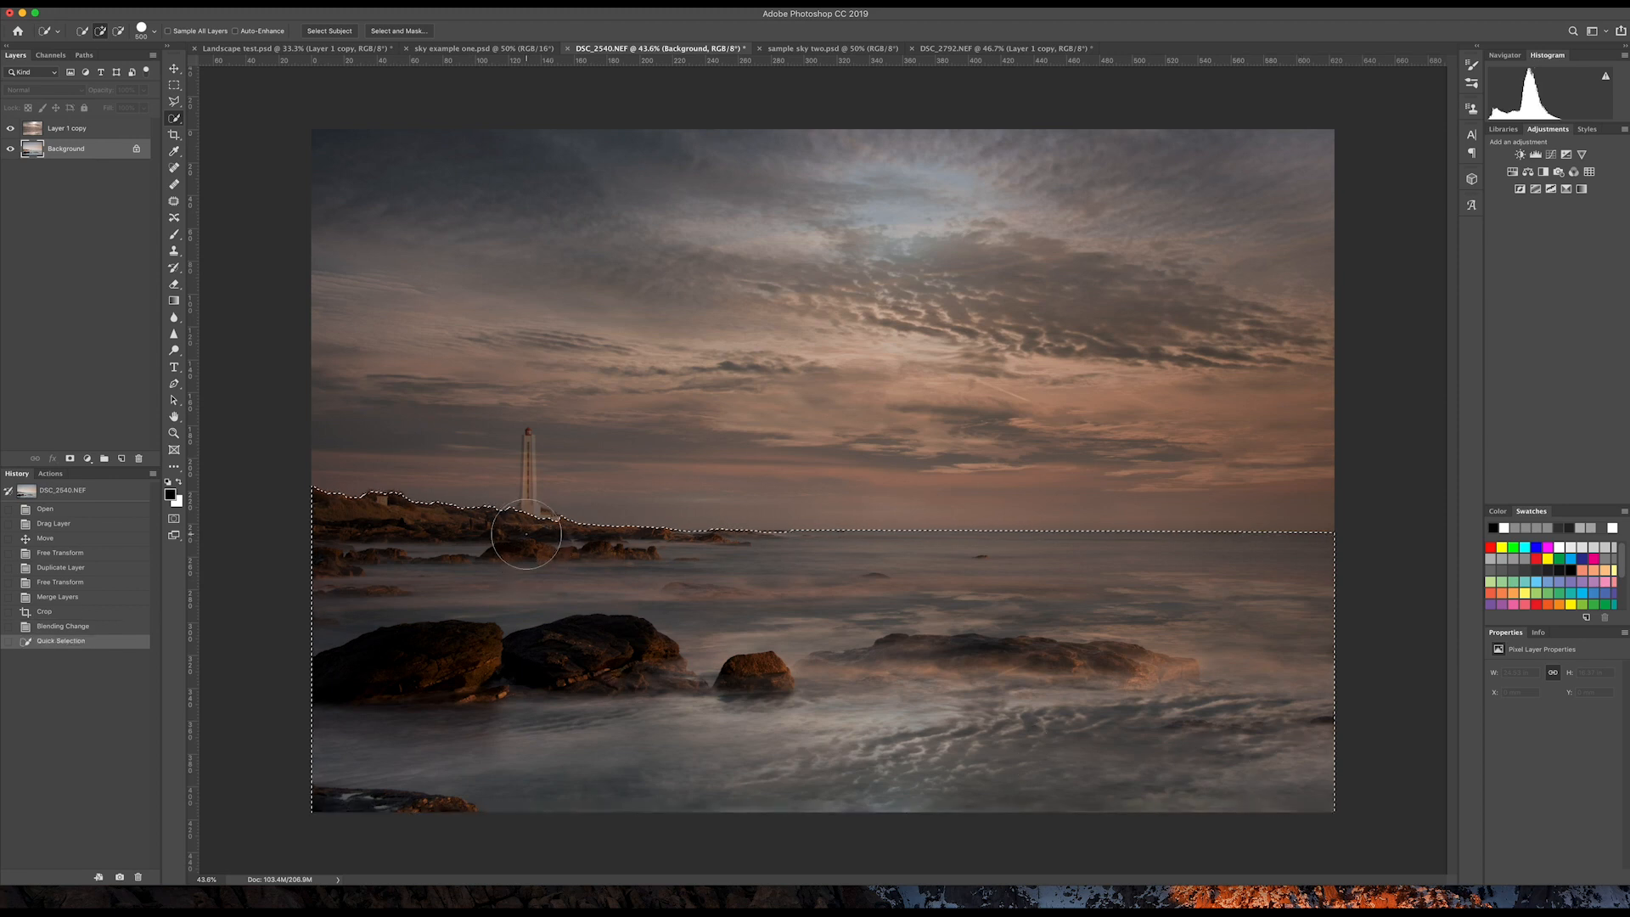
# Reduce the Quick Selection brush size and add the lighthouse tower and its base to the foreground selection.
pyautogui.press('[')
pyautogui.press('[')
pyautogui.press('[')
pyautogui.press('[')
pyautogui.press('[')
pyautogui.press('[')
pyautogui.press('[')
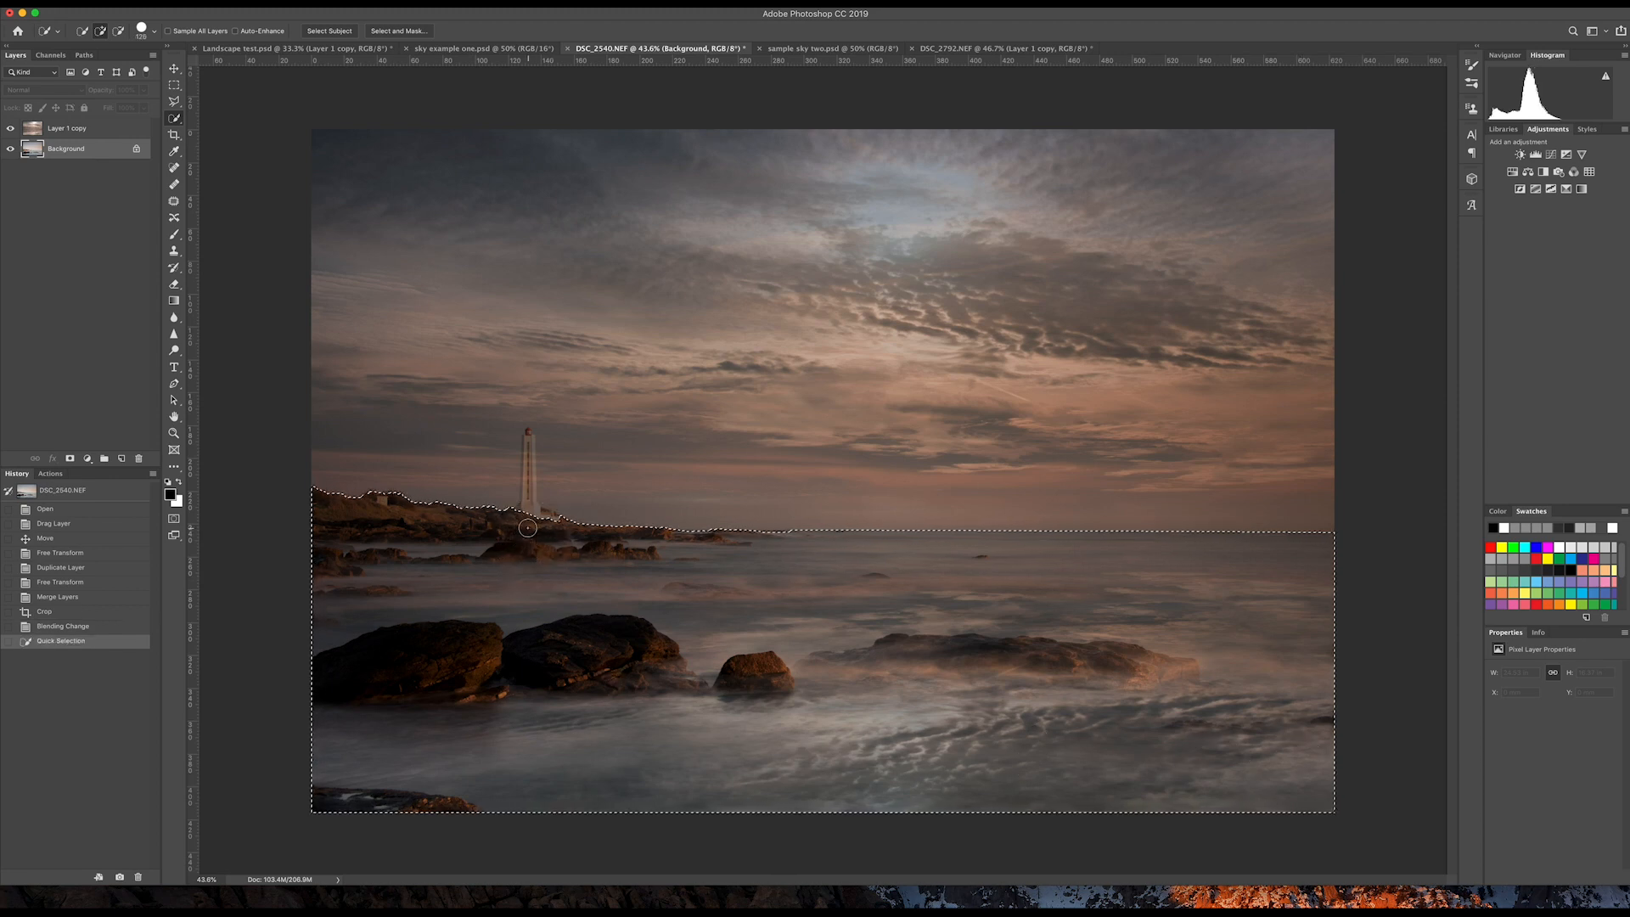
pyautogui.press('[')
pyautogui.press('[')
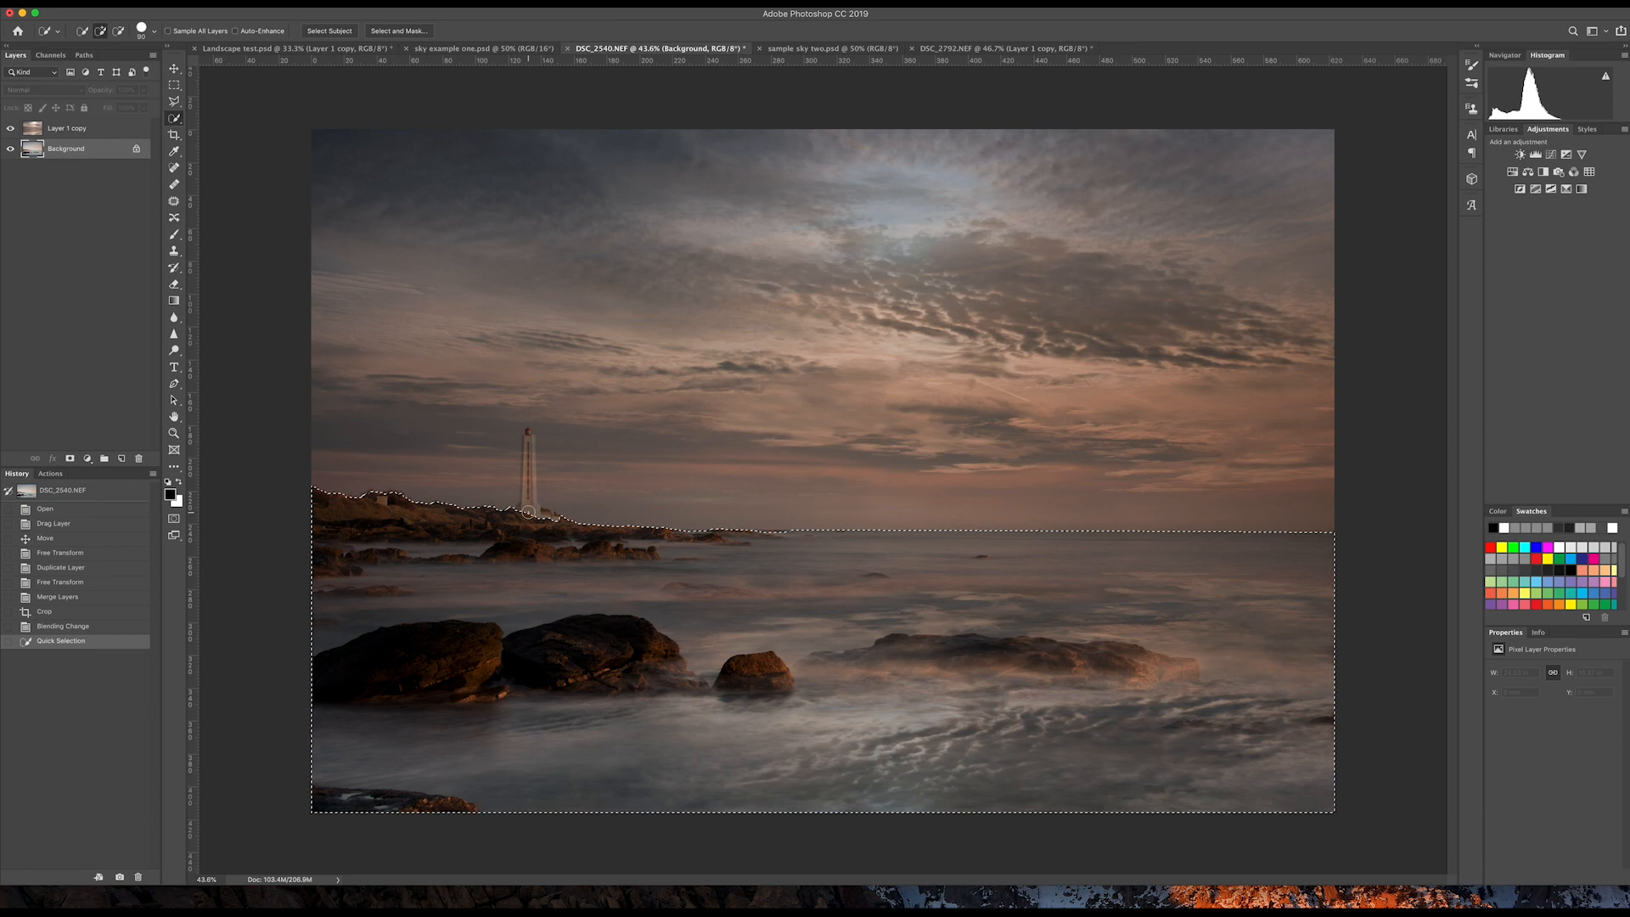
pyautogui.moveTo(528, 509); pyautogui.dragTo(529, 442)
pyautogui.click(528, 462)
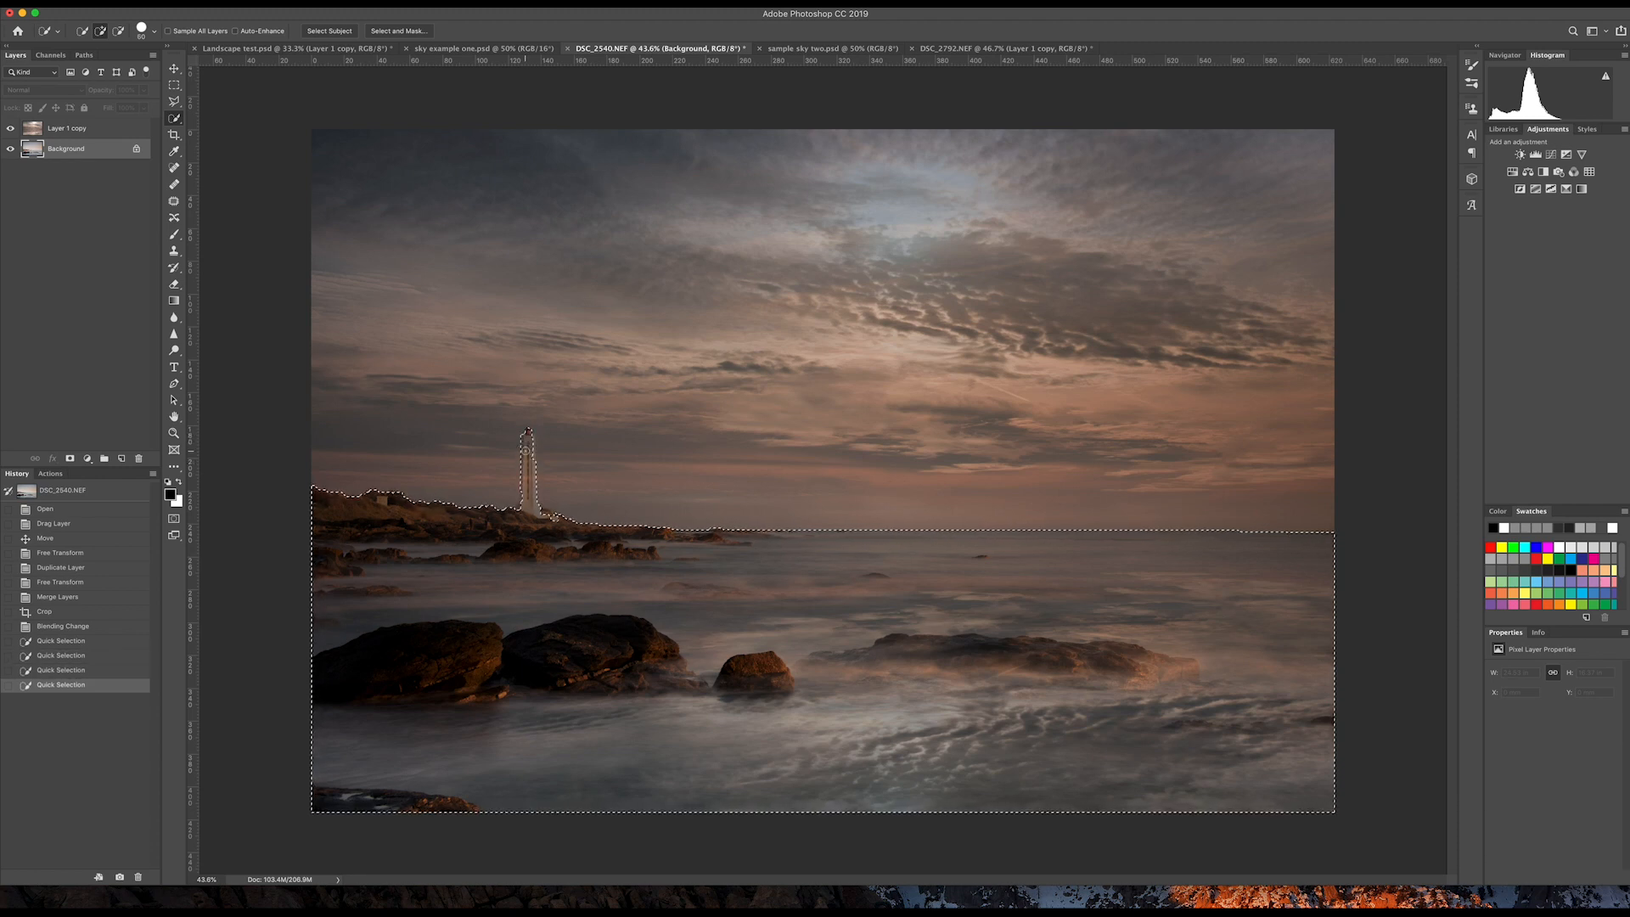
pyautogui.click(527, 453)
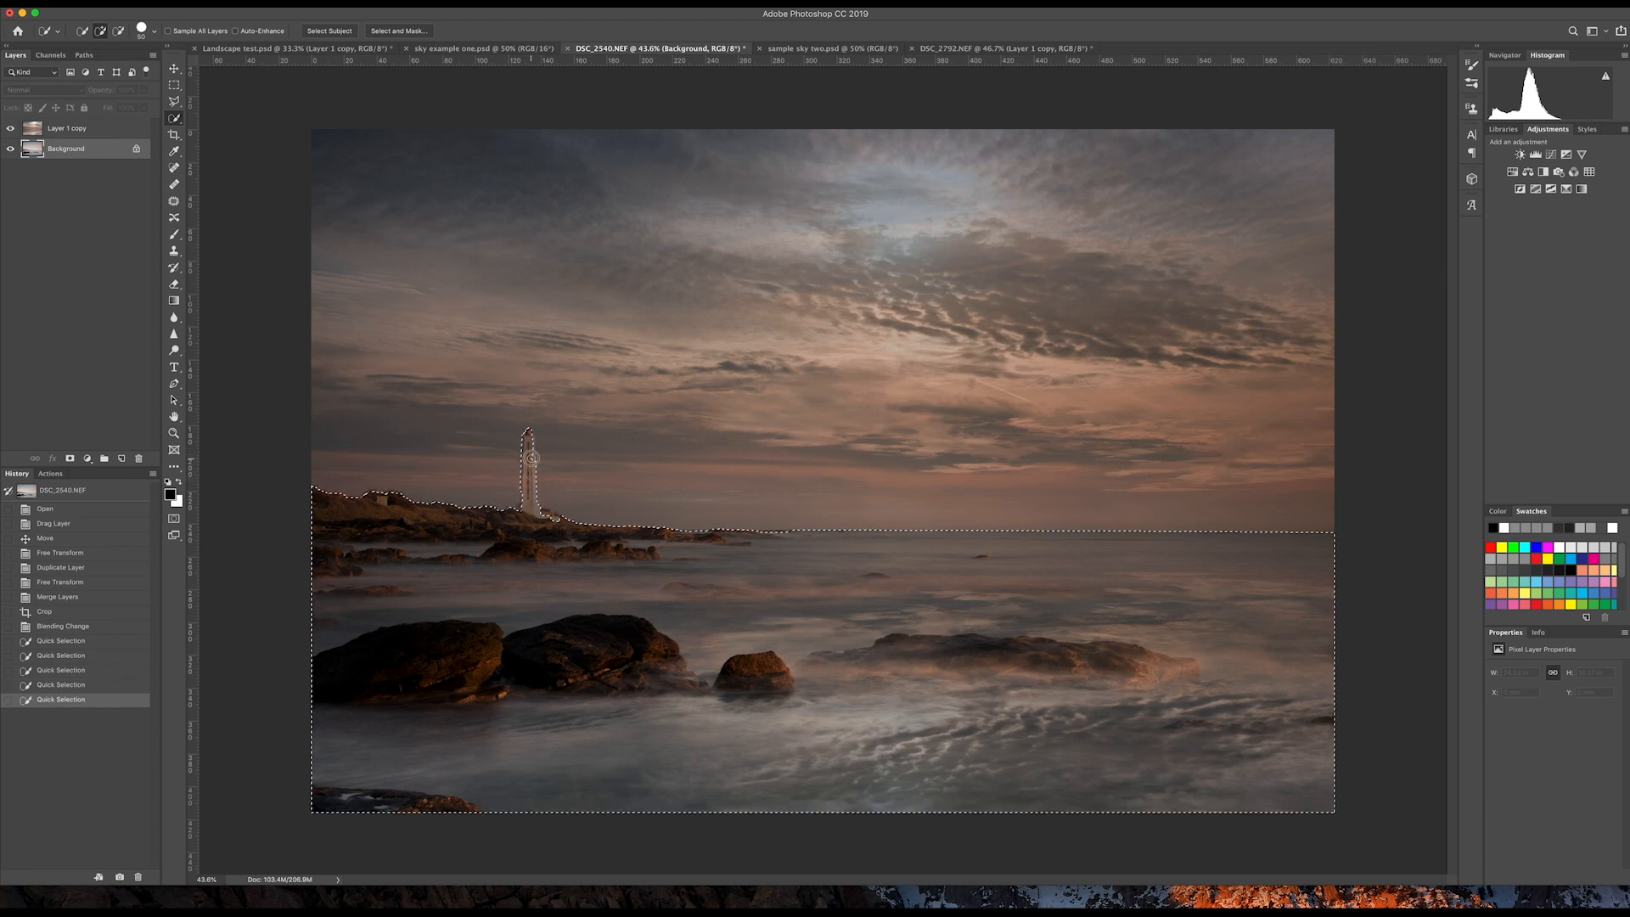
pyautogui.click(529, 452)
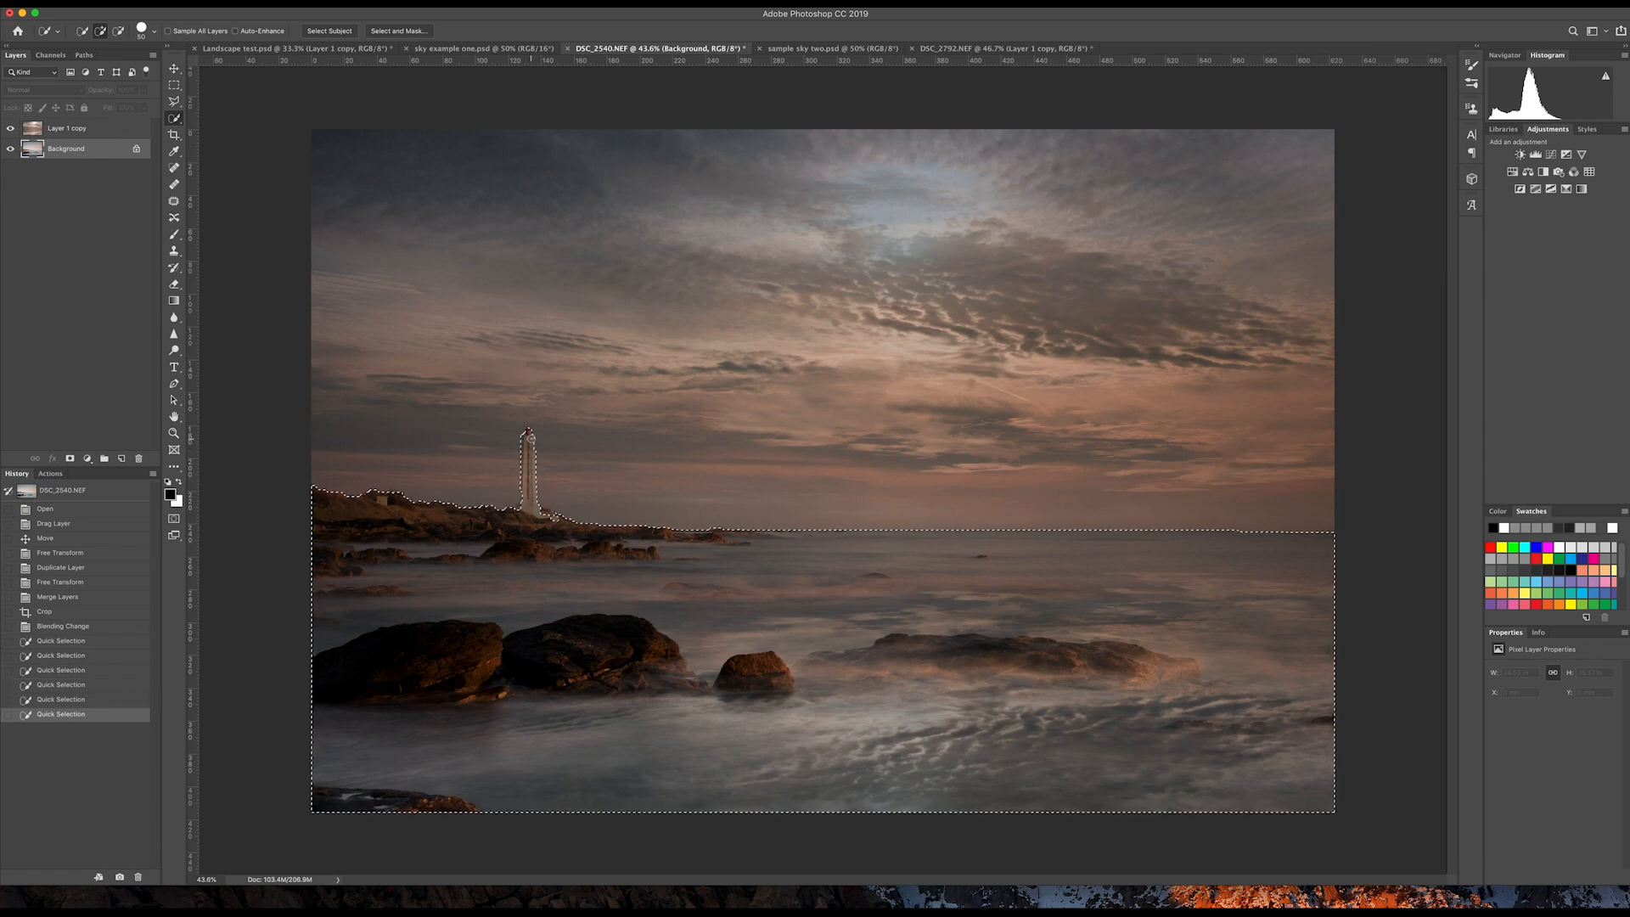
pyautogui.moveTo(530, 441); pyautogui.dragTo(524, 497)
pyautogui.click(526, 507)
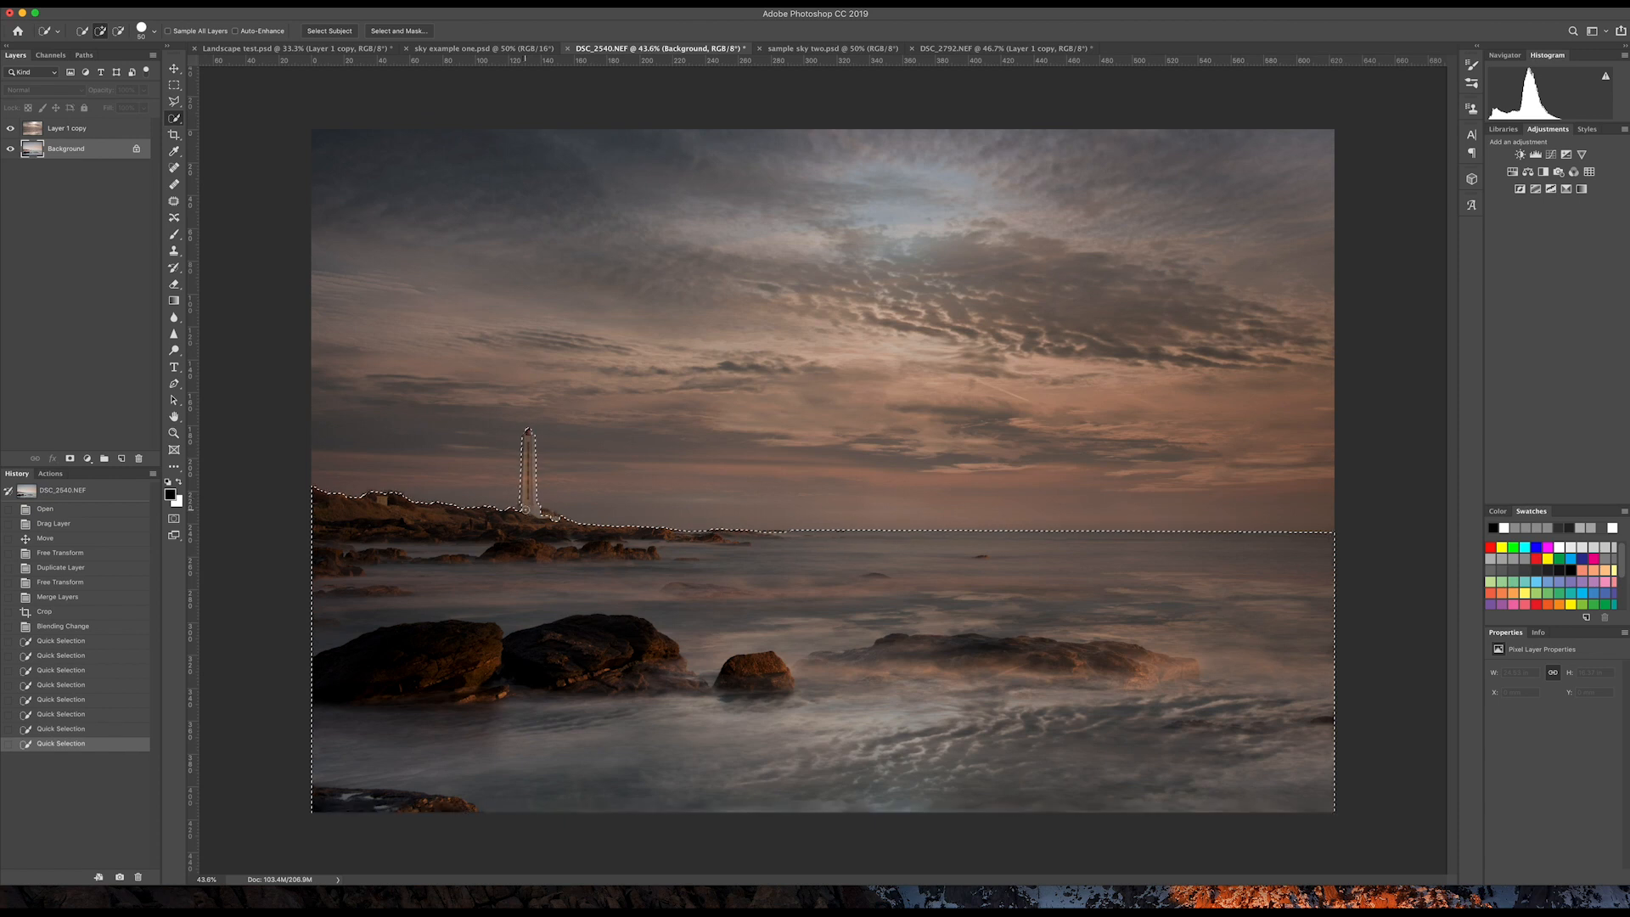
pyautogui.click(530, 521)
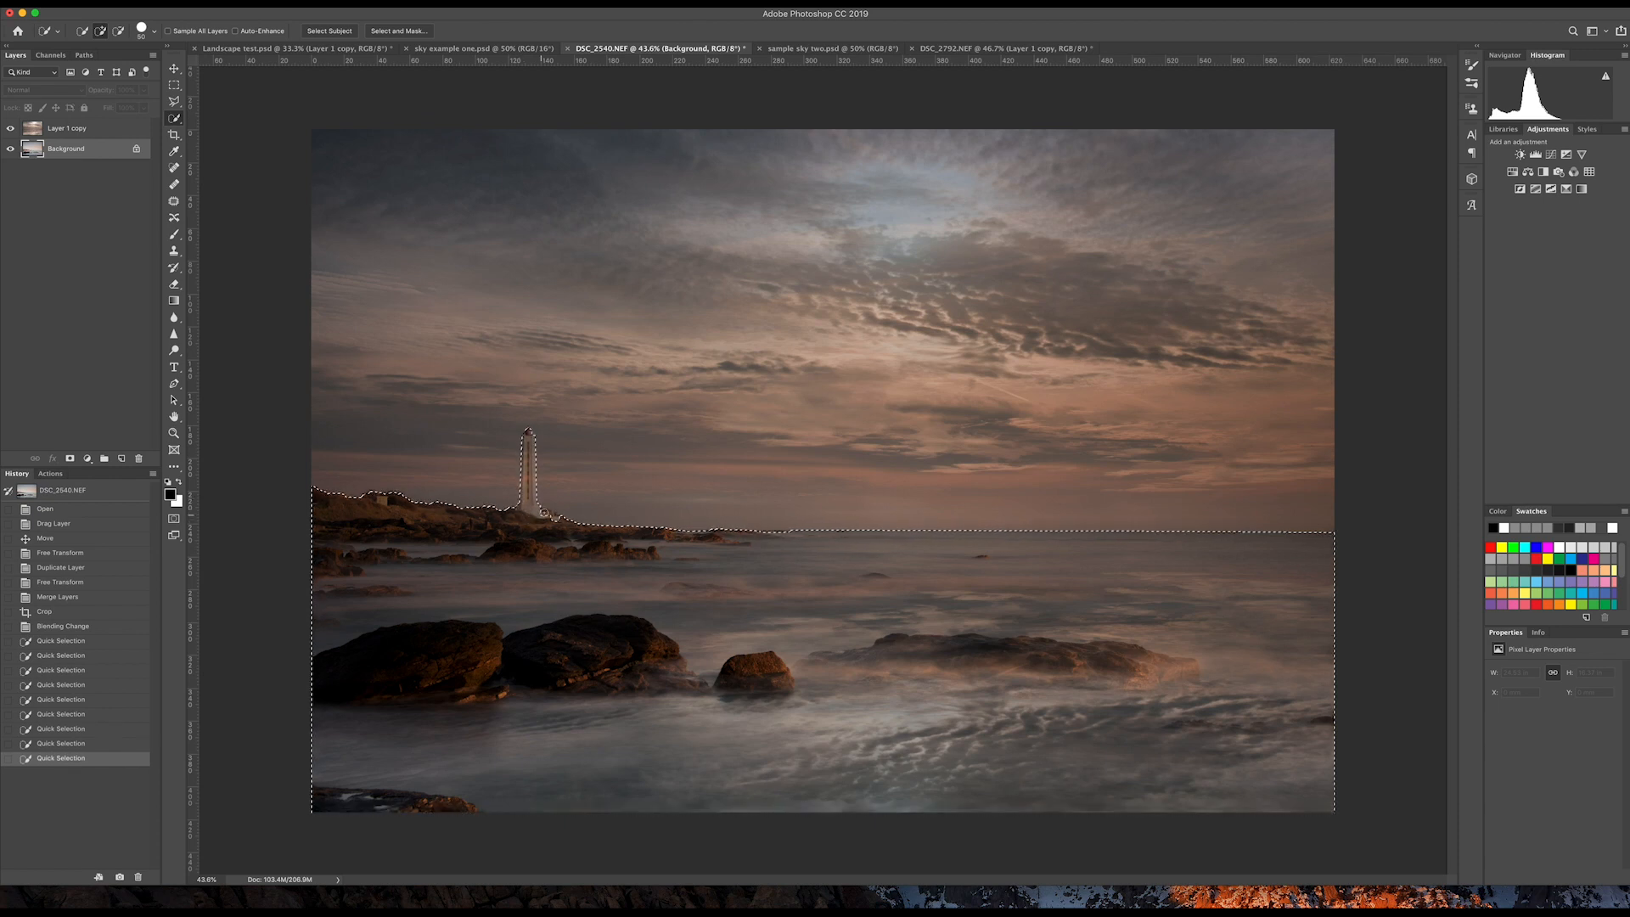
pyautogui.click(546, 517)
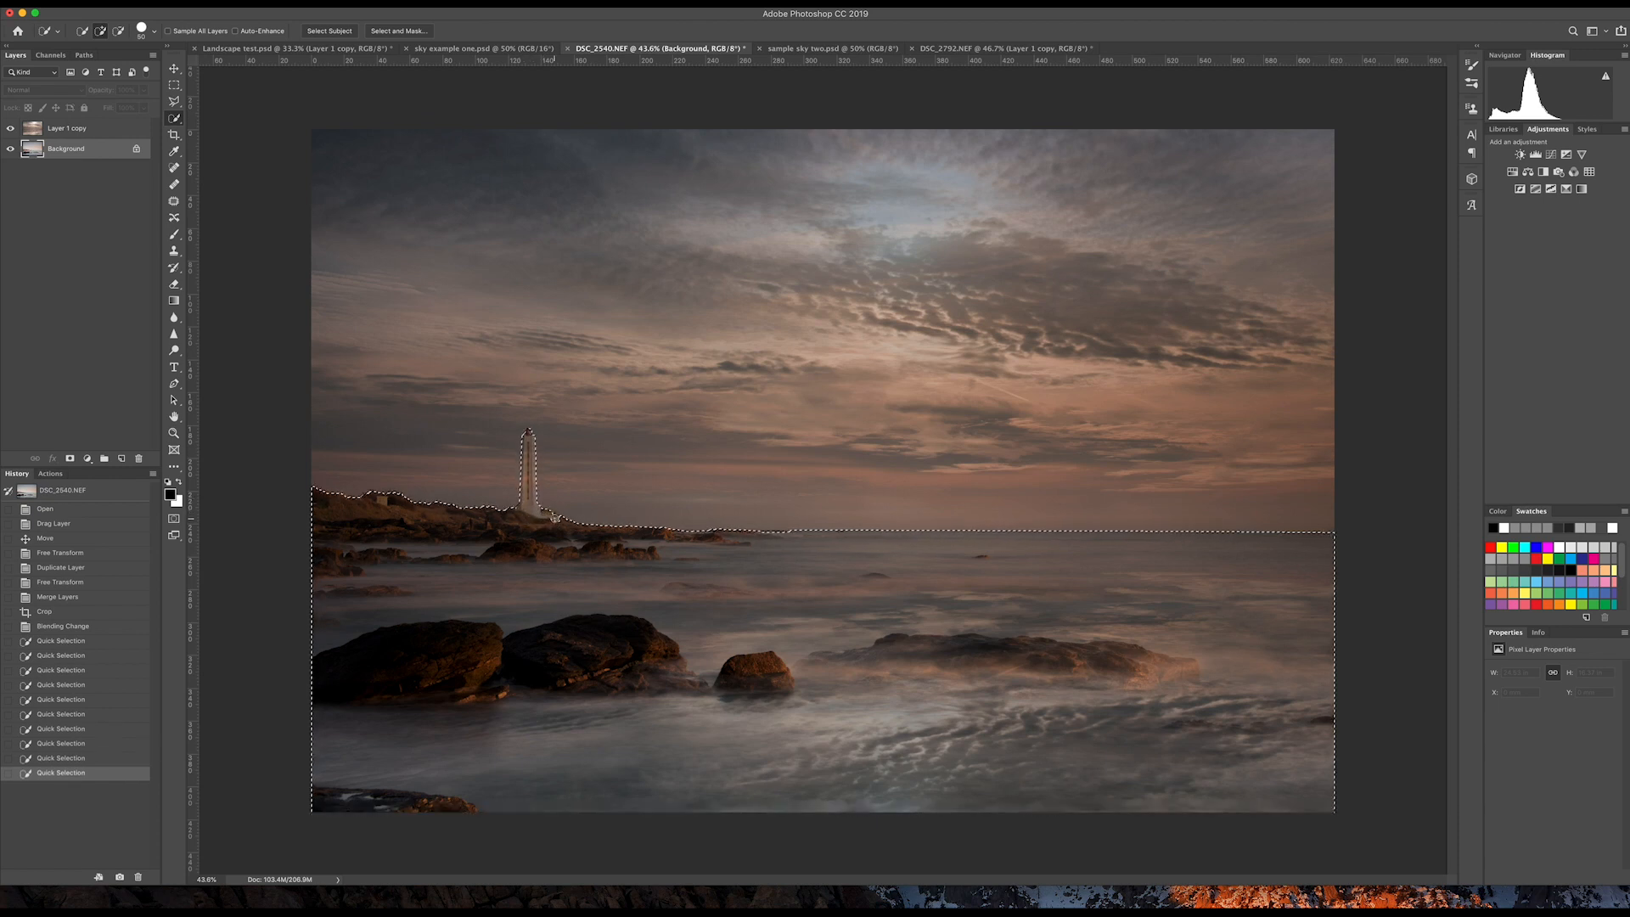
pyautogui.click(553, 527)
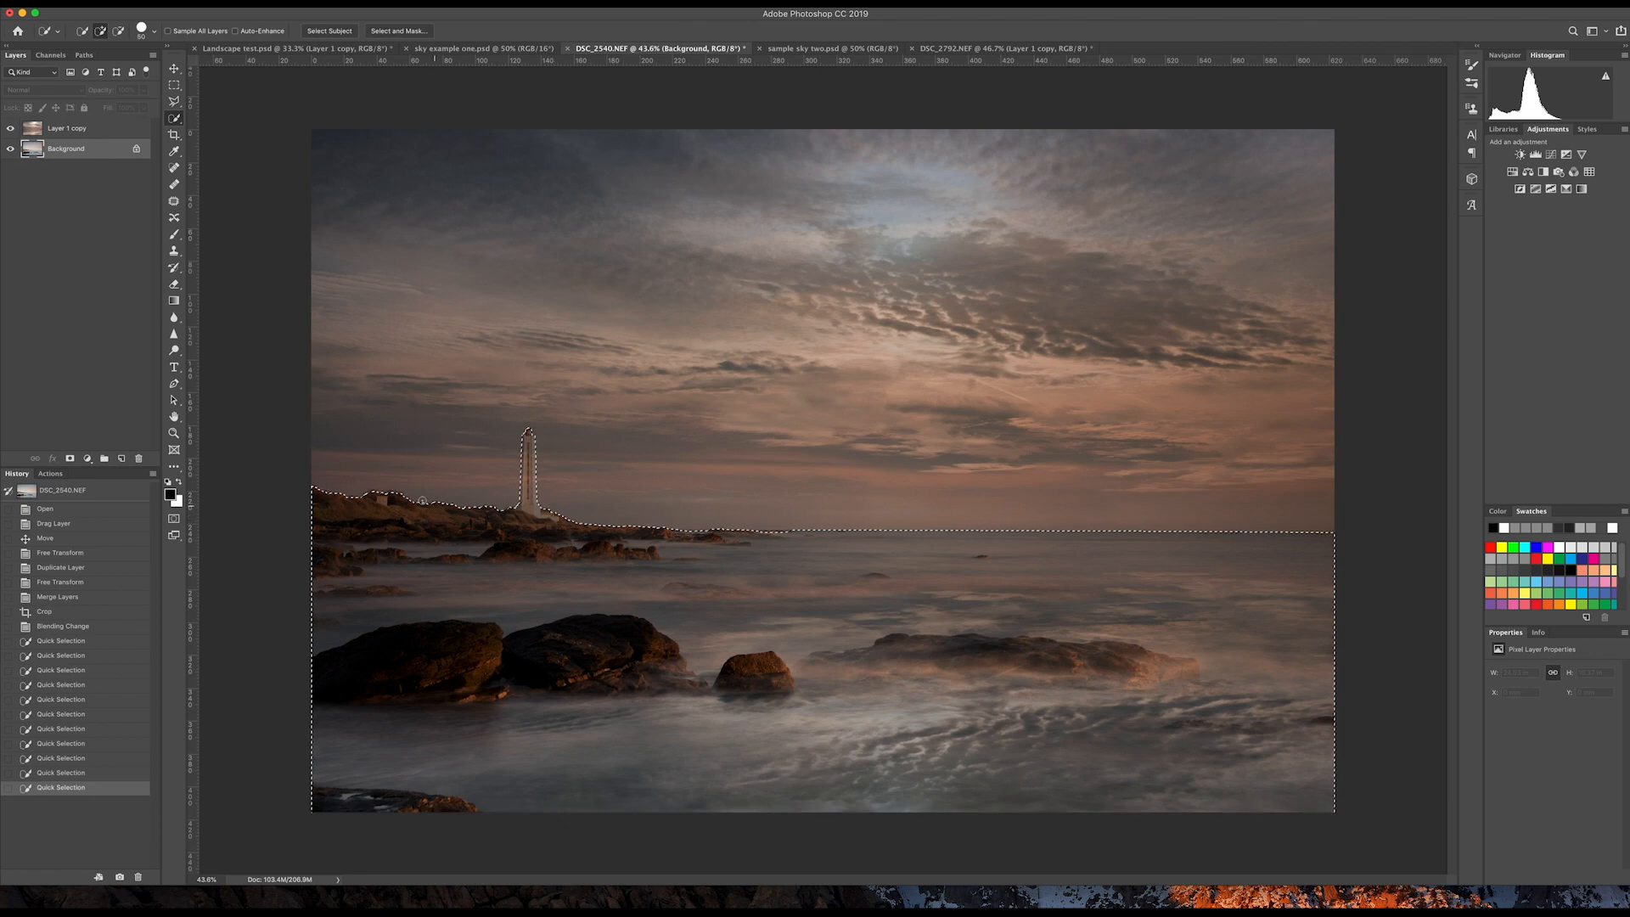
# Feather the foreground selection by 5 pixels.
pyautogui.rightClick(909, 648)
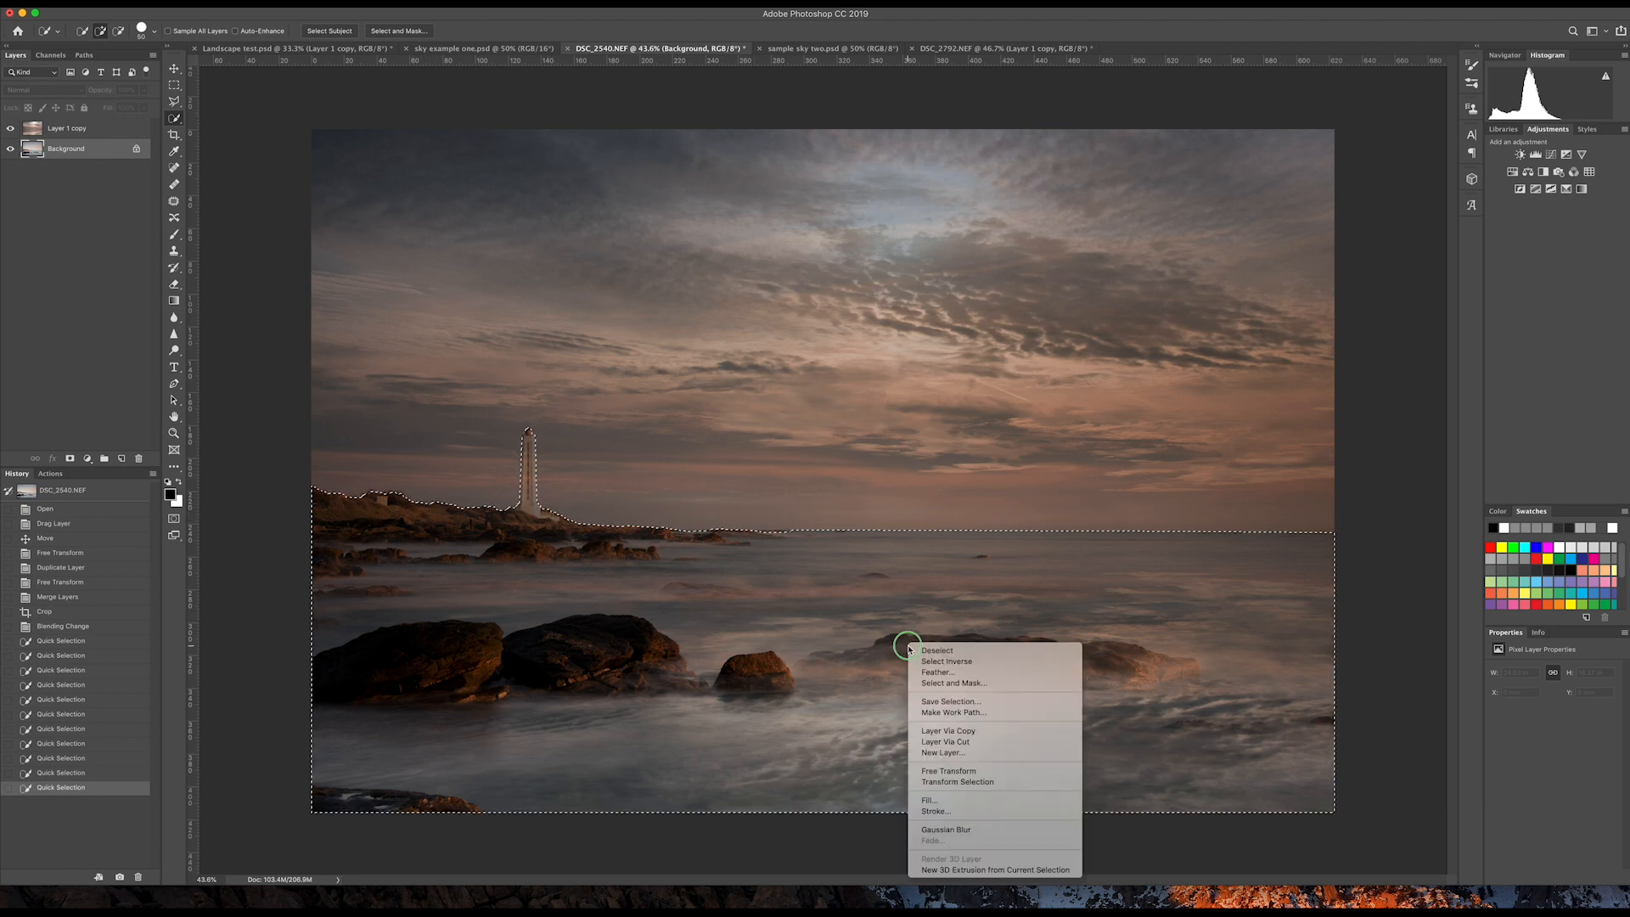
pyautogui.click(941, 675)
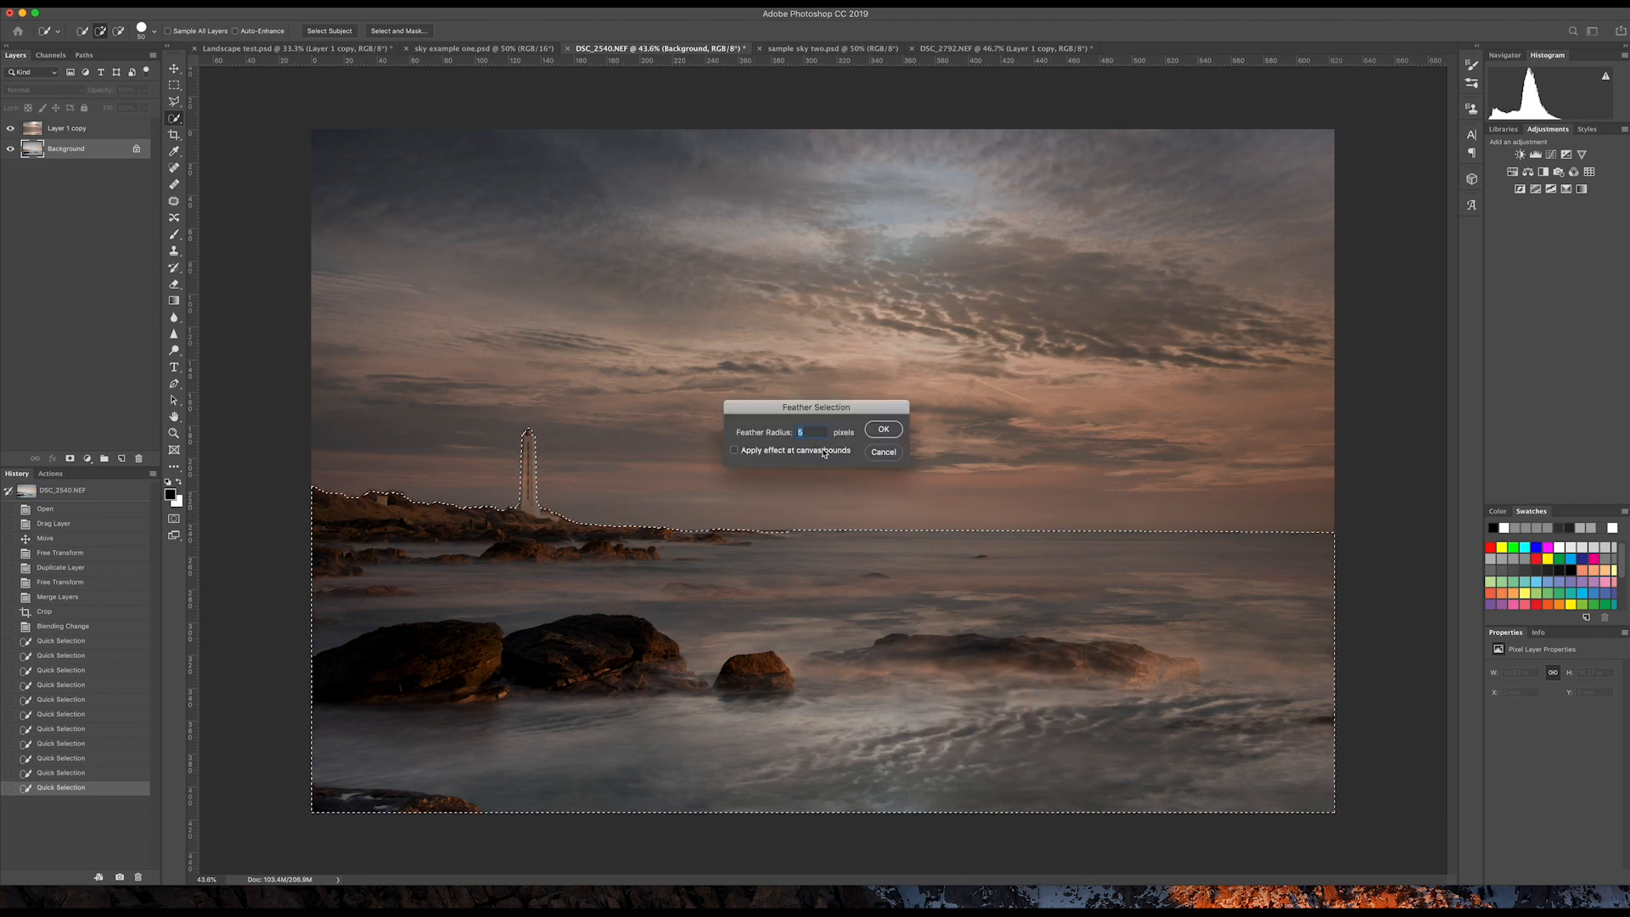
pyautogui.click(882, 430)
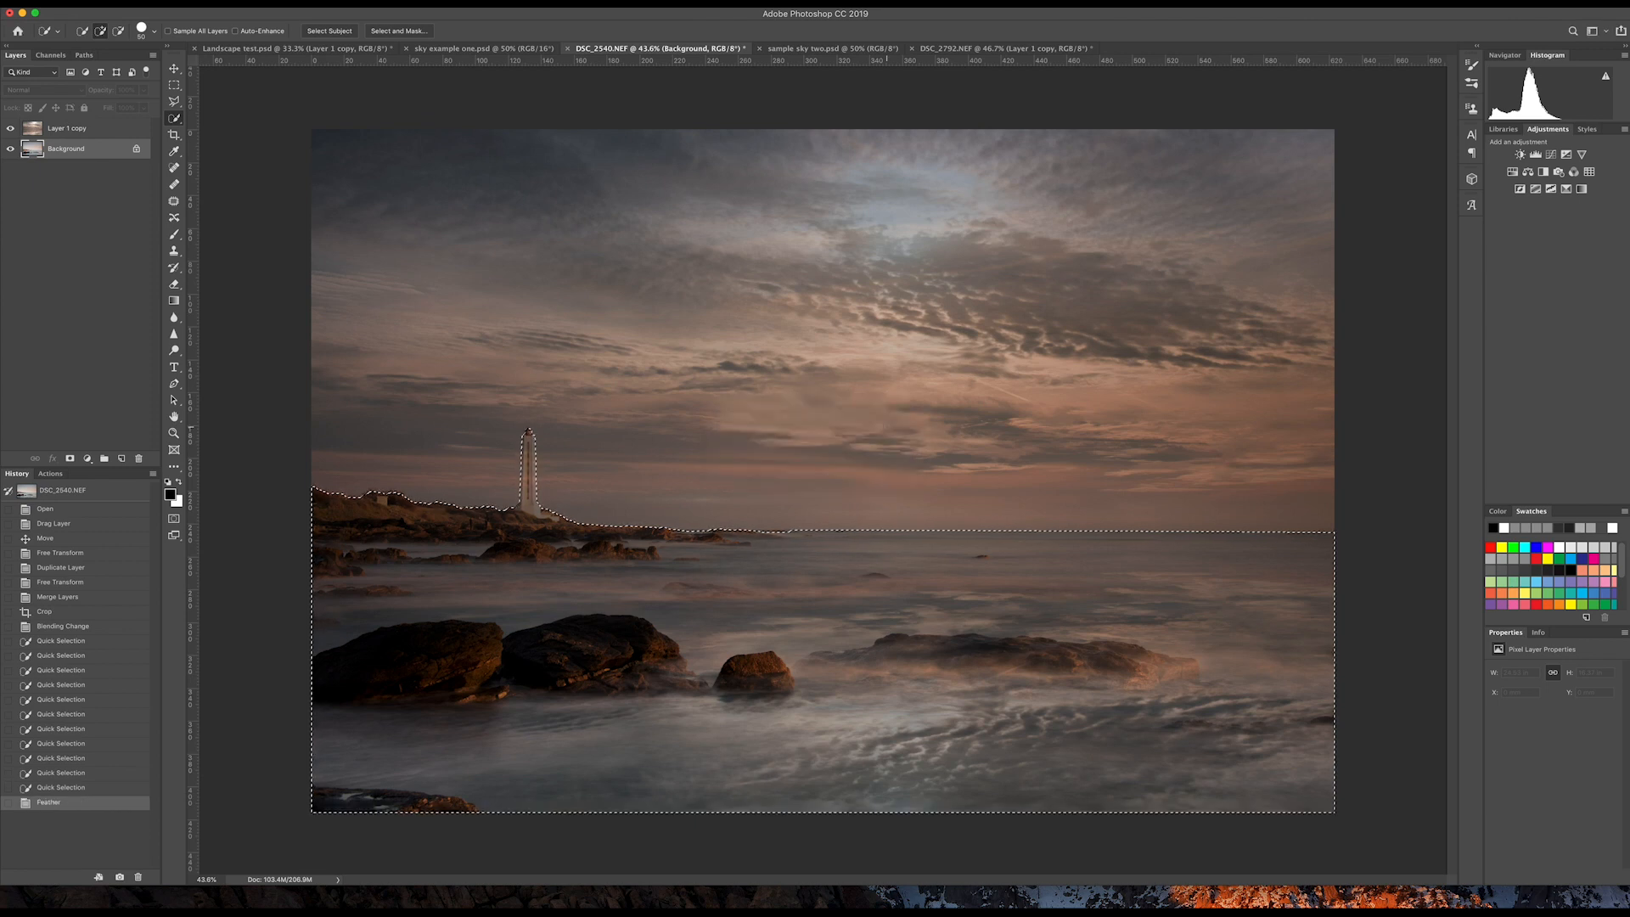
# Apply a Gaussian Blur with a radius of 144.2 pixels to the selected foreground area of the sky layer, checking the preview around the lighthouse.
pyautogui.click(93, 128)
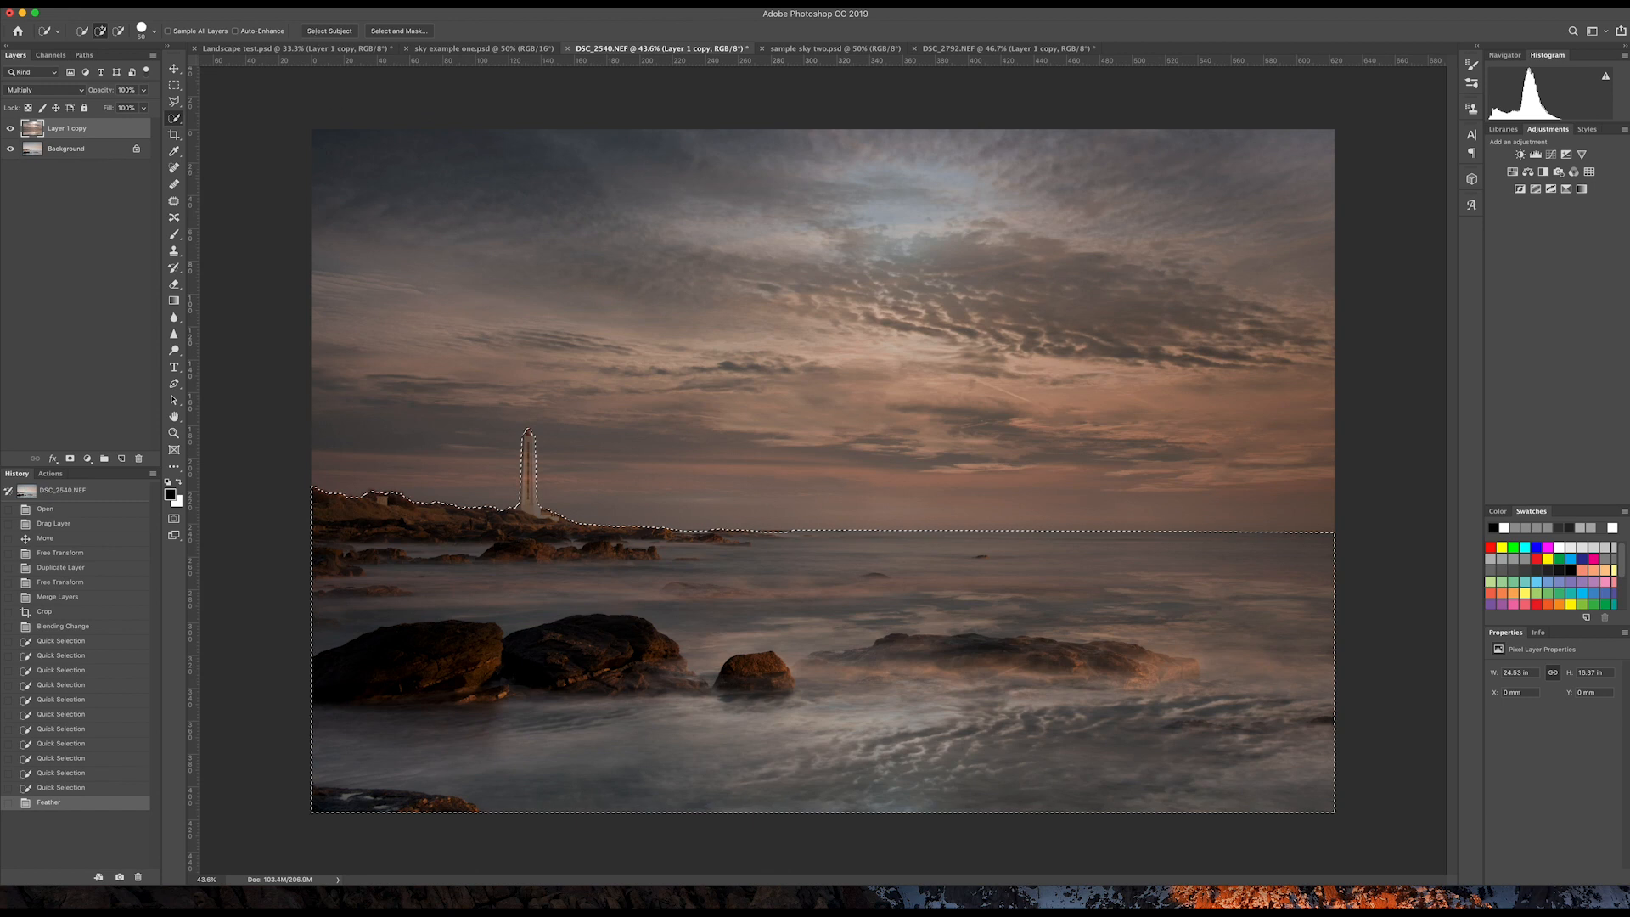
pyautogui.click(313, 7)
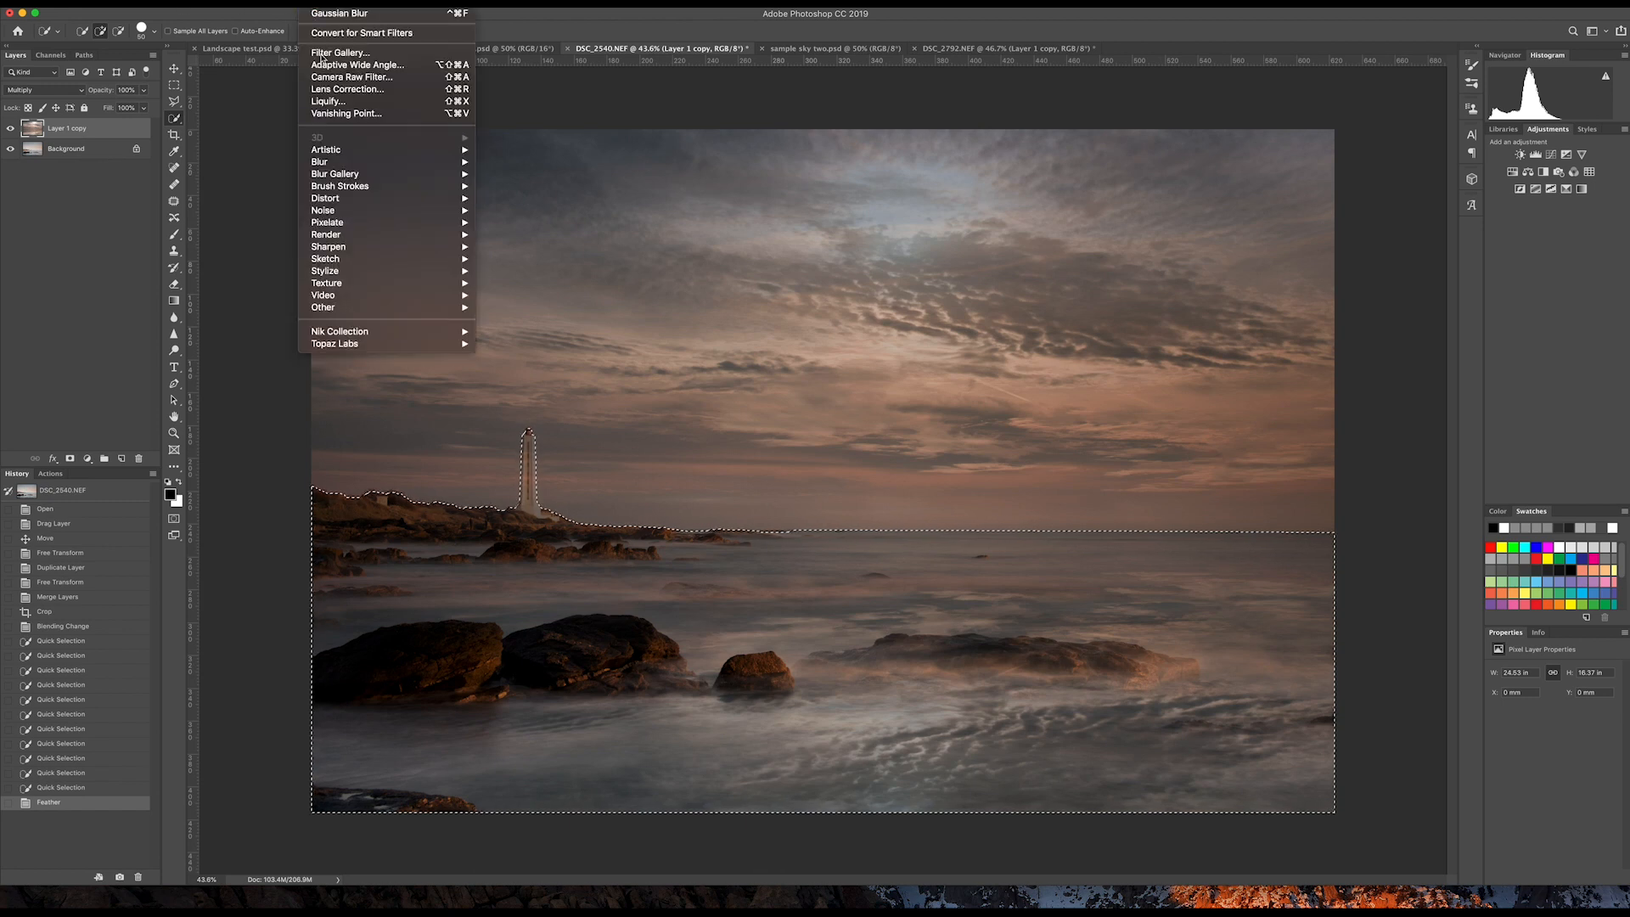
pyautogui.moveTo(339, 162)
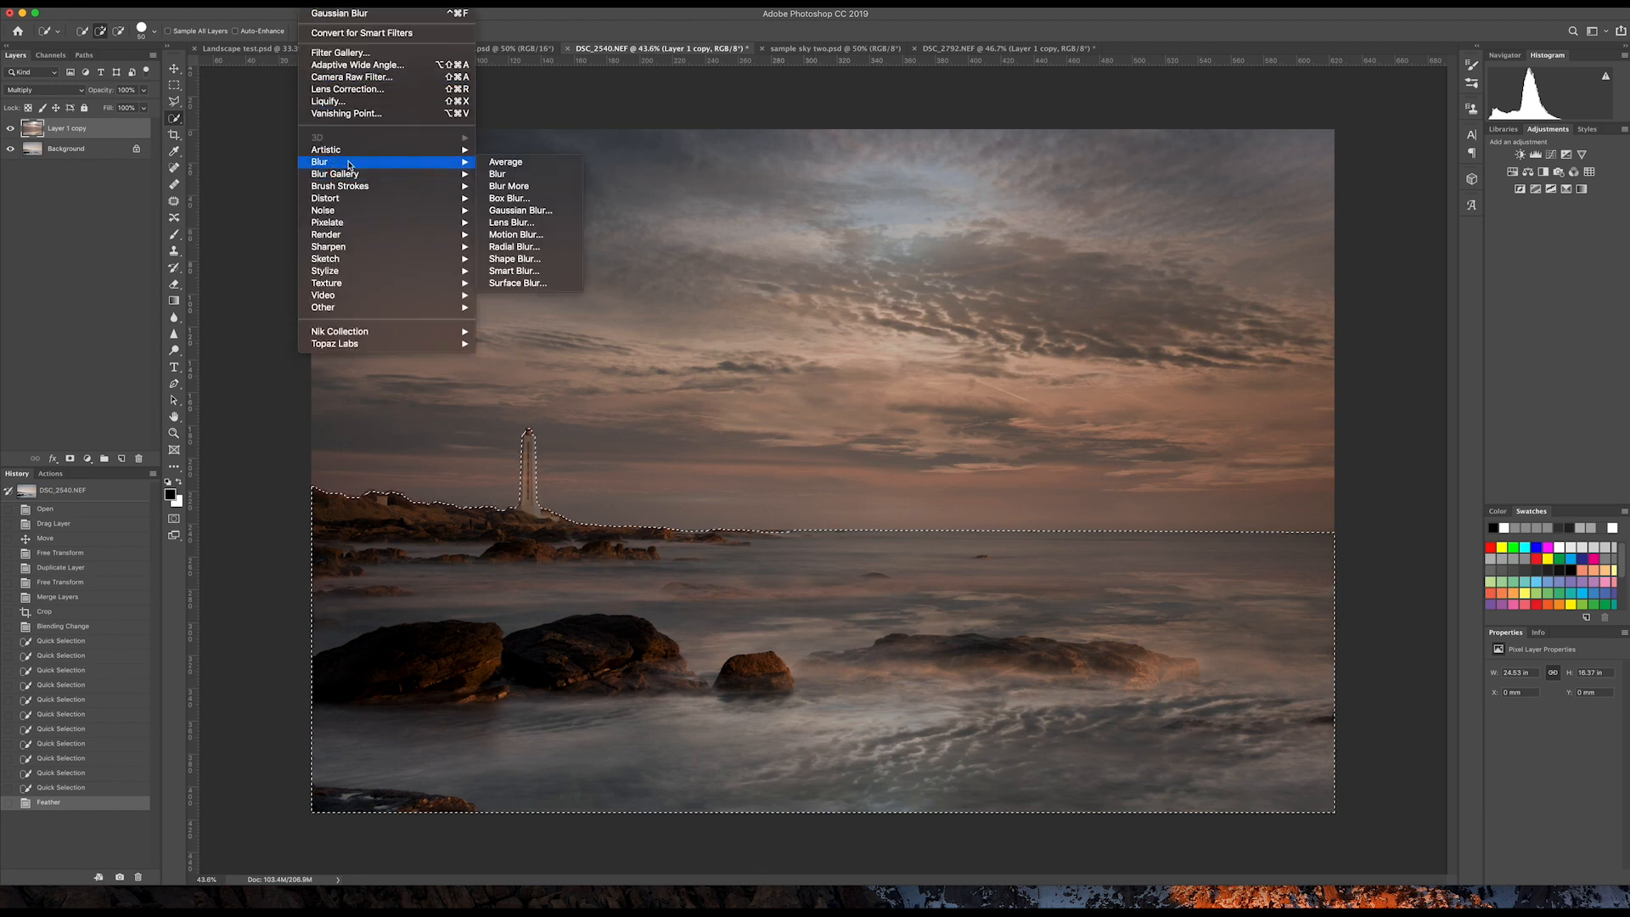
pyautogui.click(512, 213)
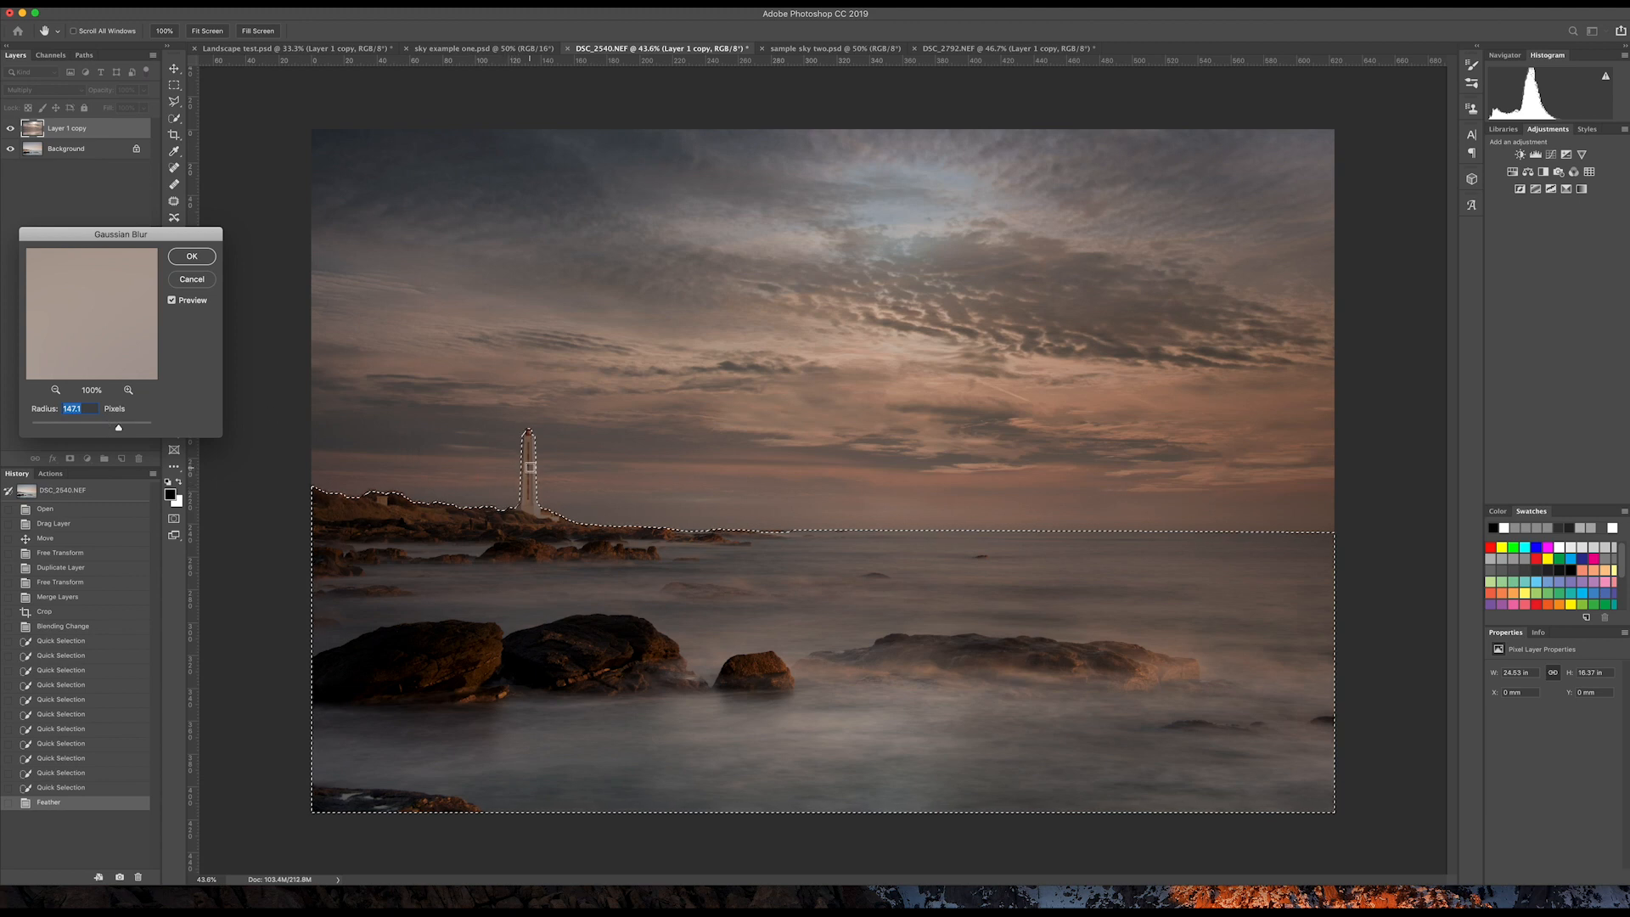
pyautogui.scroll(5, 530, 468)
pyautogui.scroll(5, 530, 469)
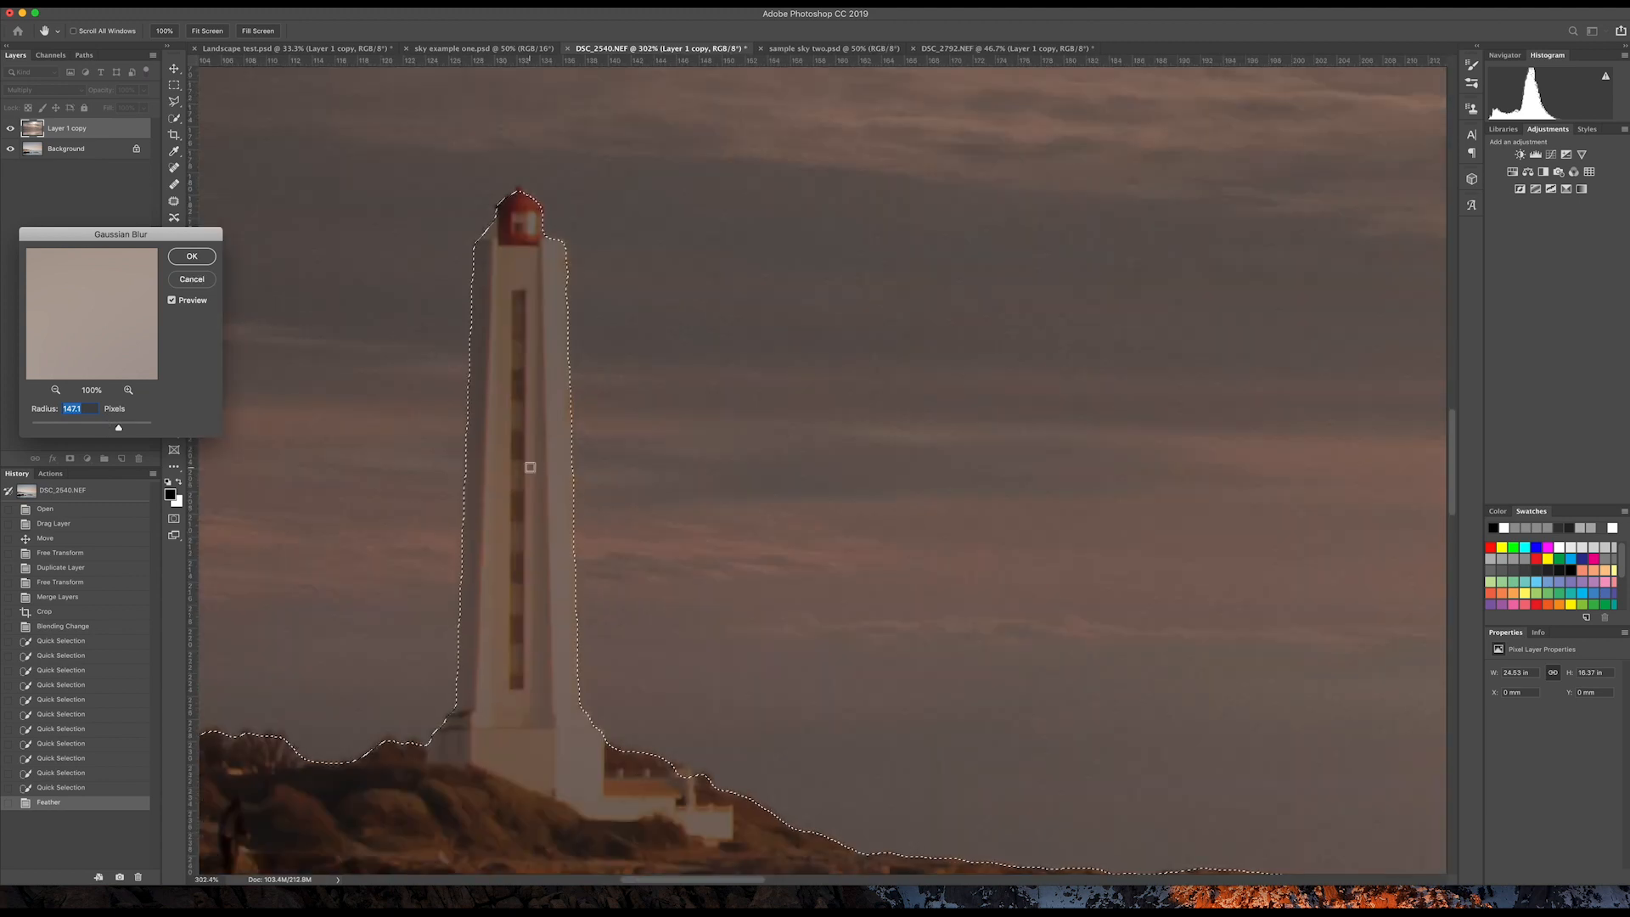
pyautogui.click(173, 301)
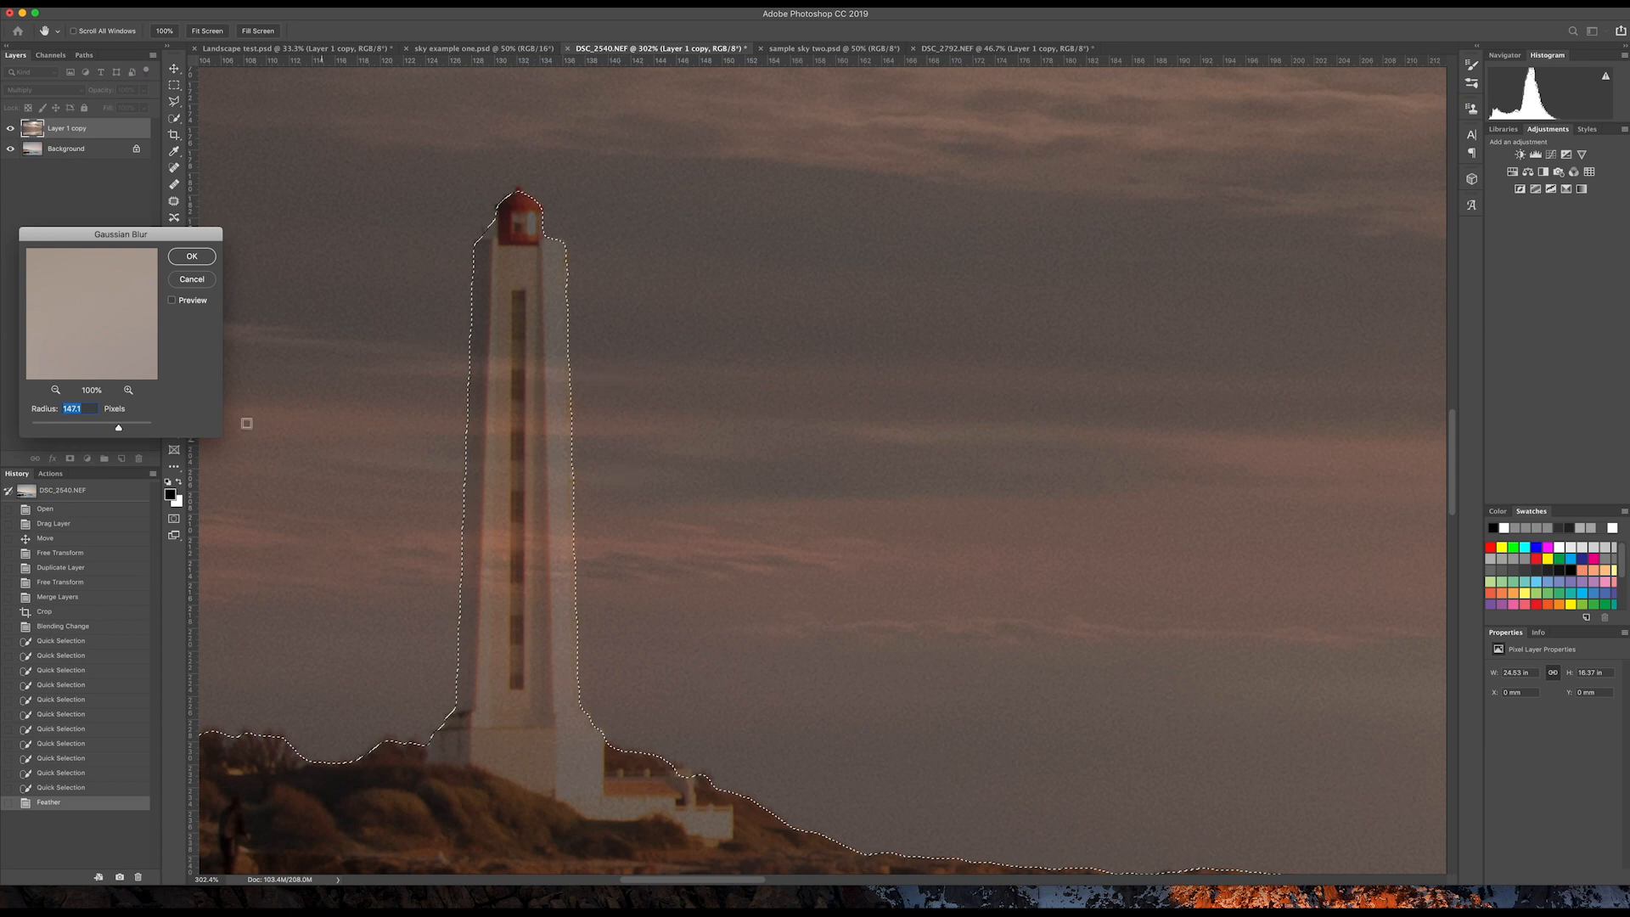
pyautogui.click(172, 301)
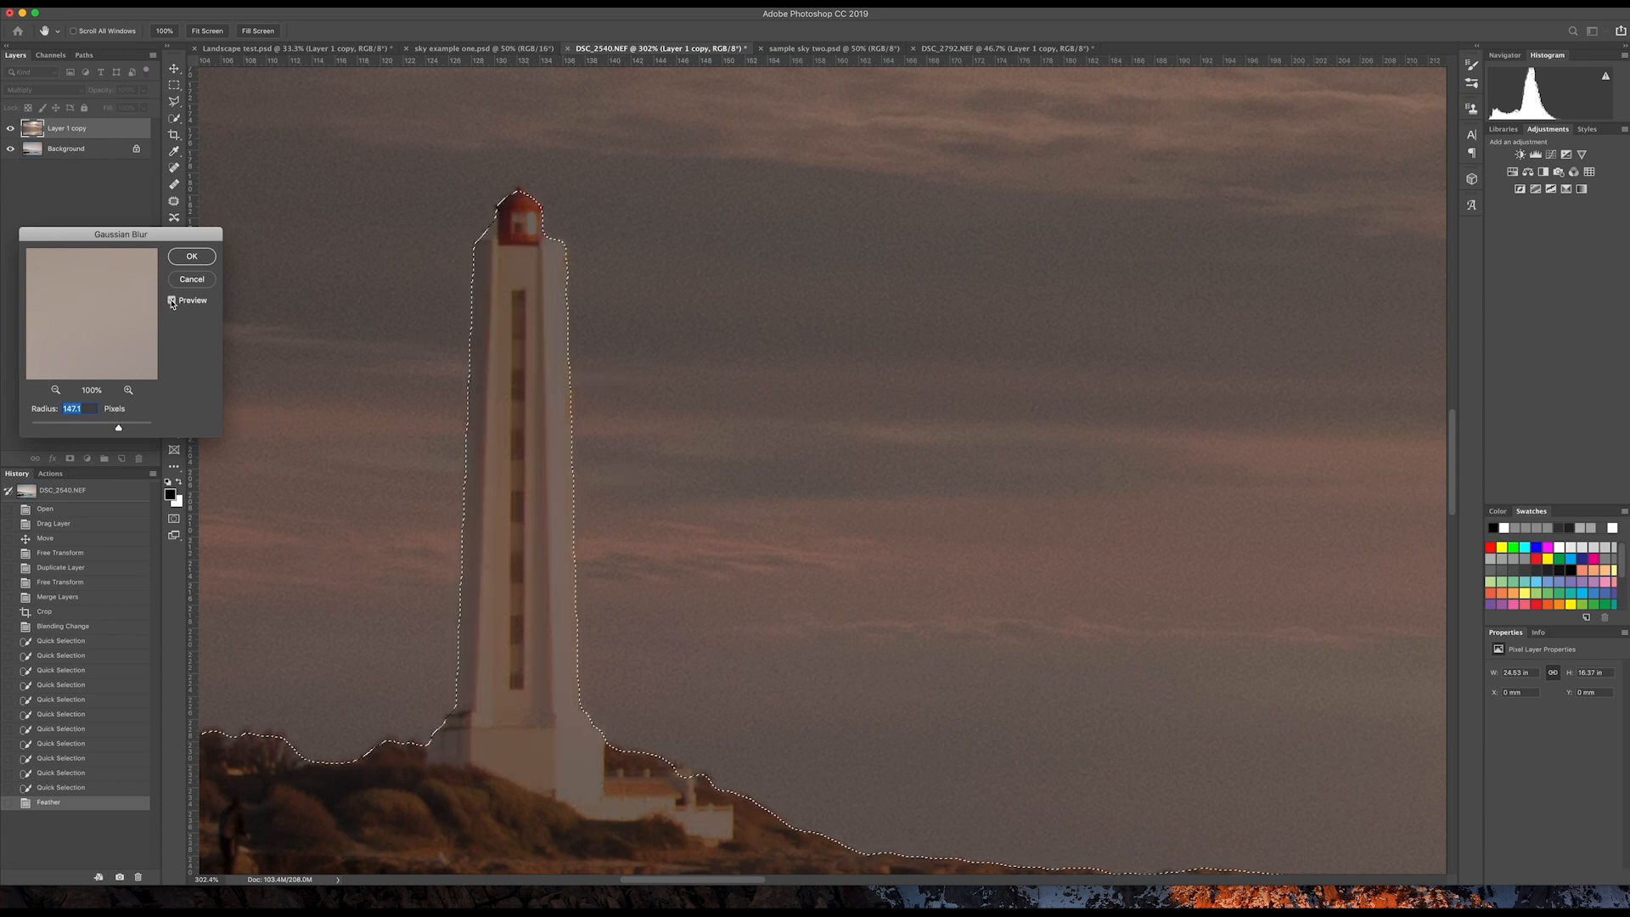
pyautogui.click(66, 427)
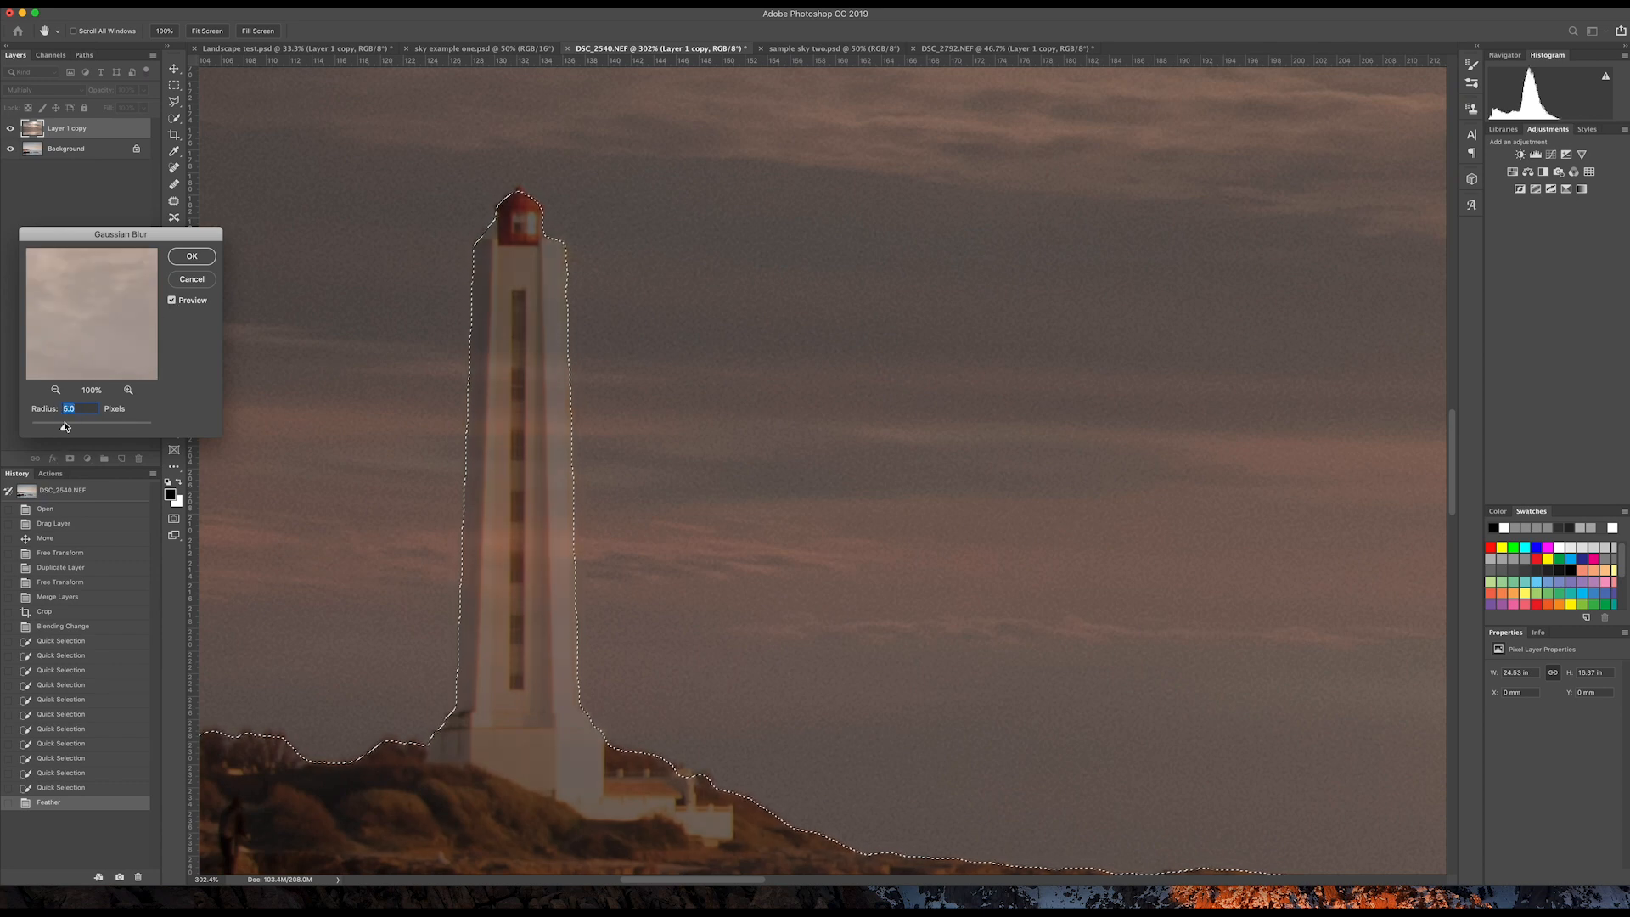
pyautogui.moveTo(65, 427); pyautogui.dragTo(130, 427)
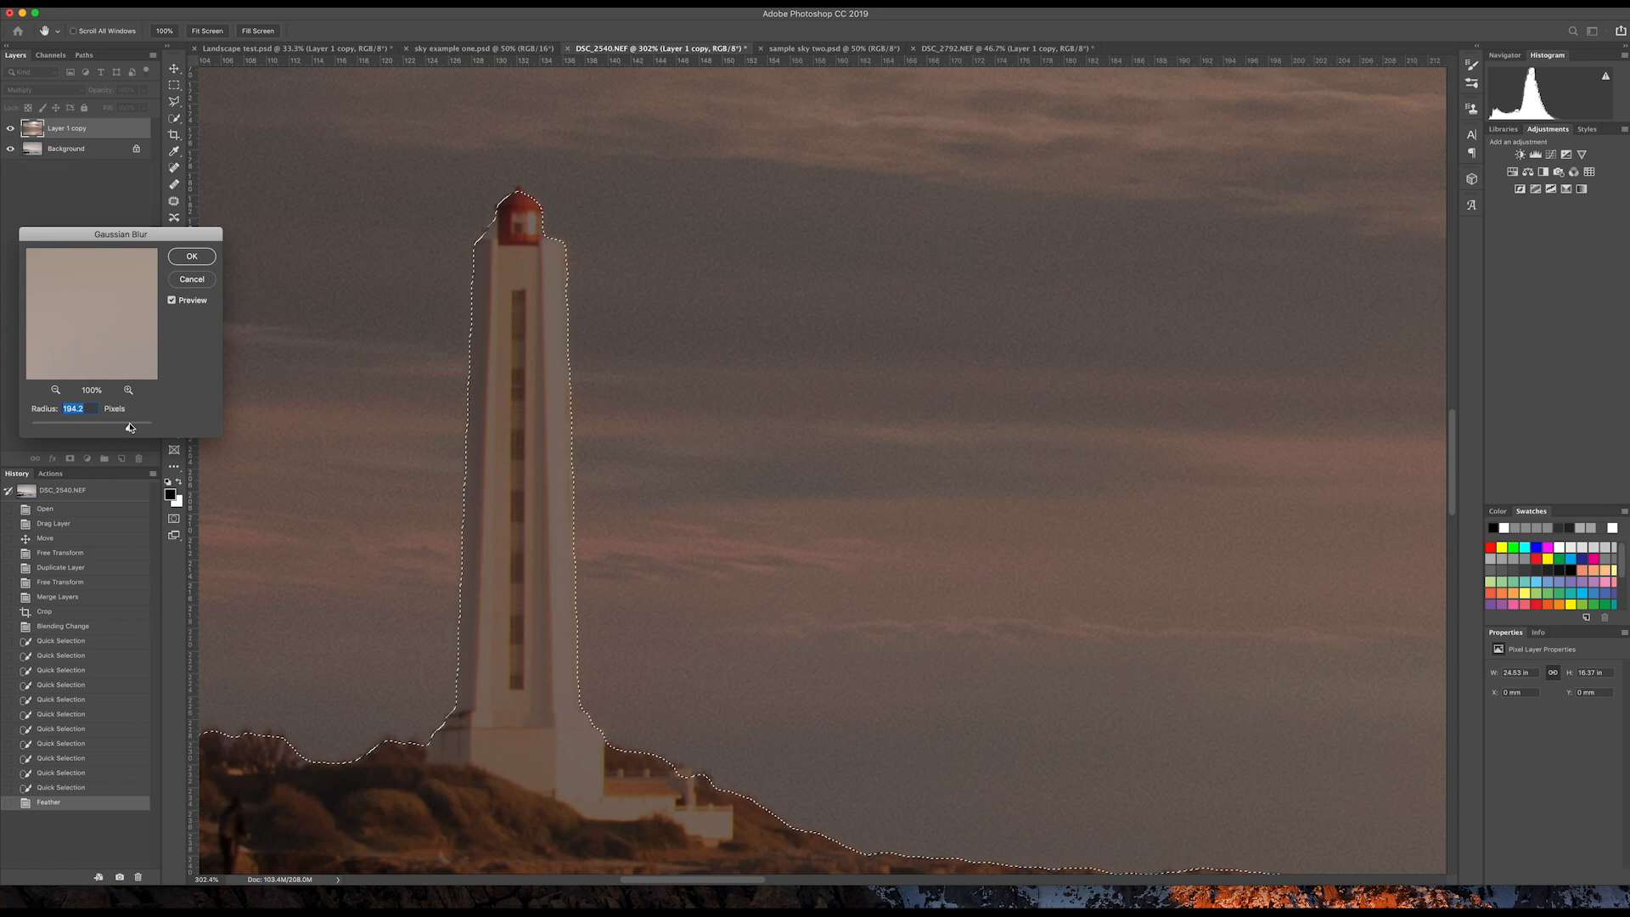
pyautogui.moveTo(129, 427); pyautogui.dragTo(119, 431)
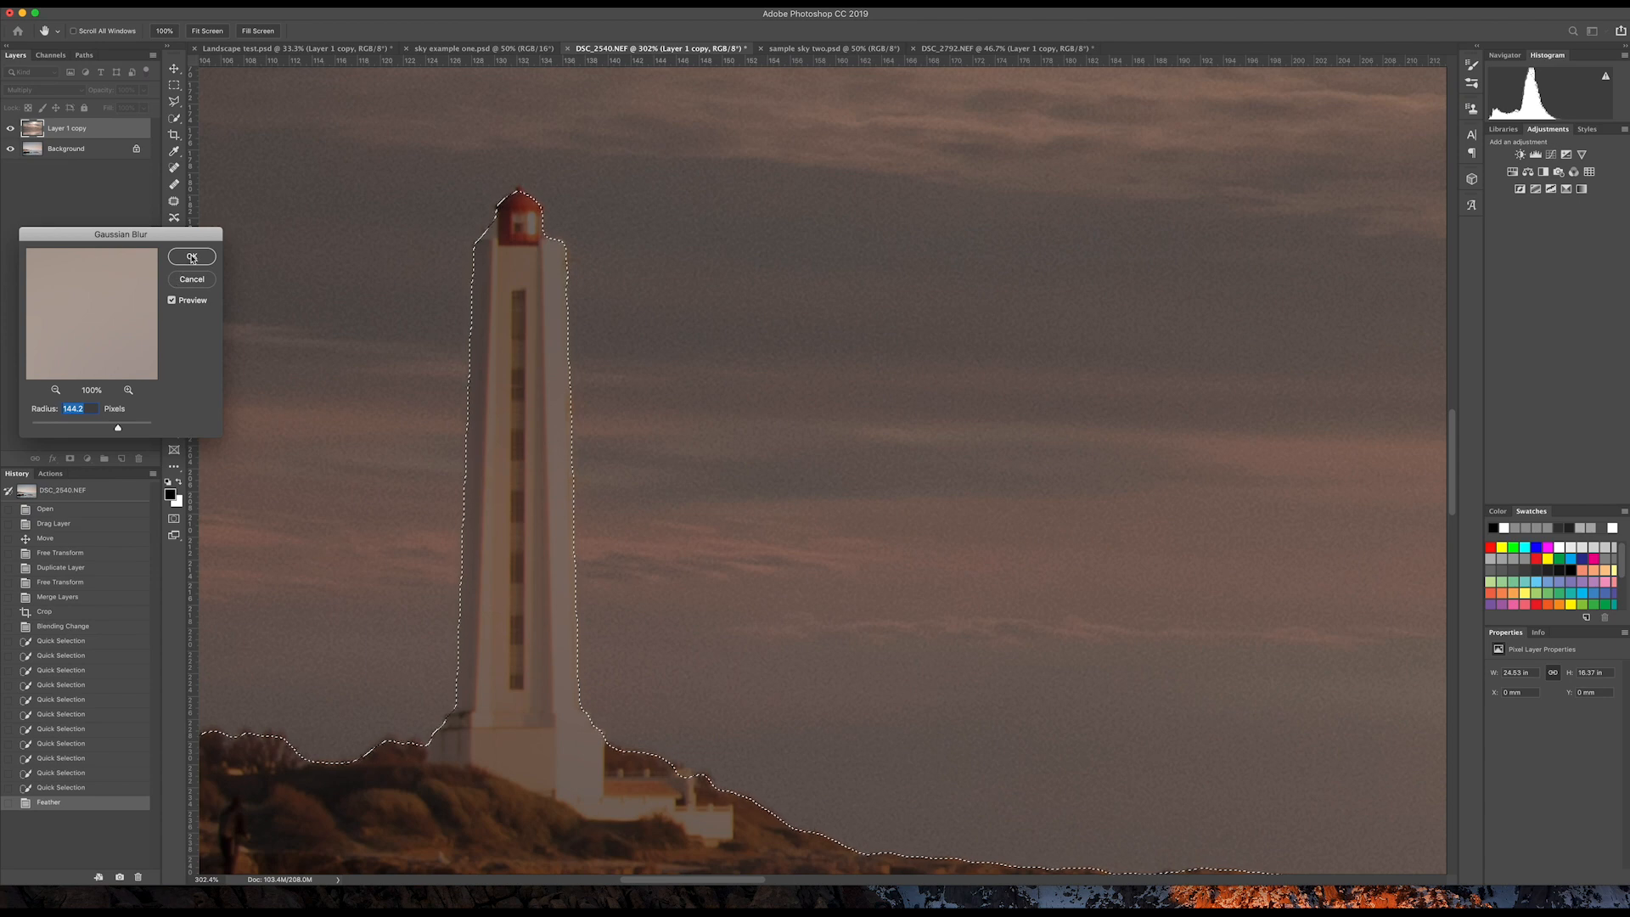
pyautogui.press('super+0')
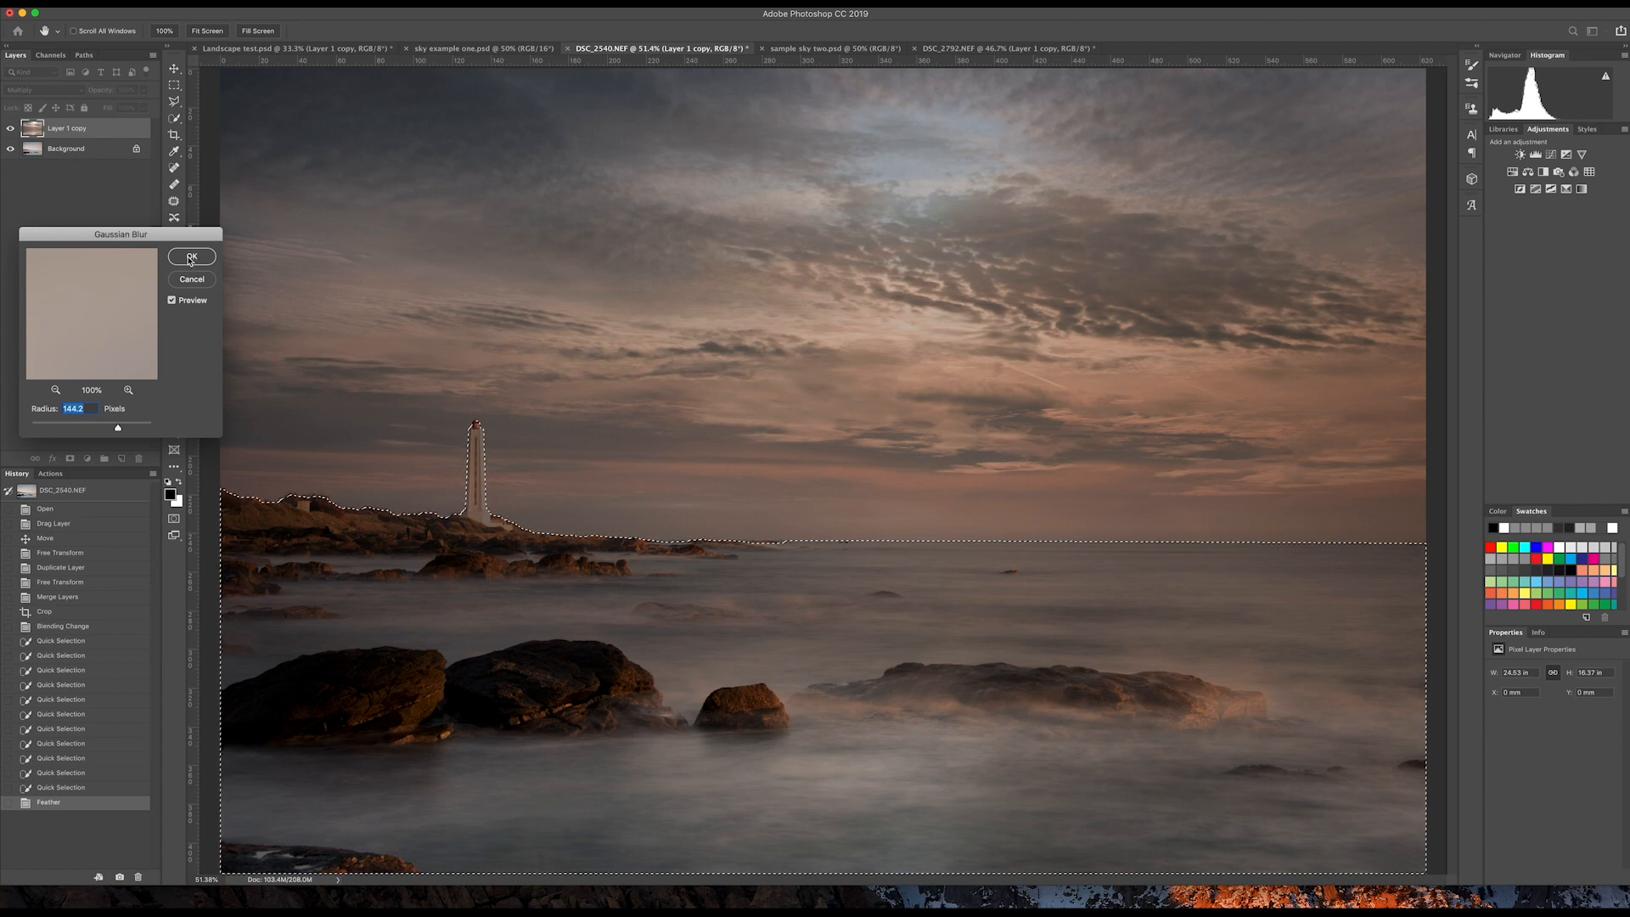
pyautogui.click(190, 257)
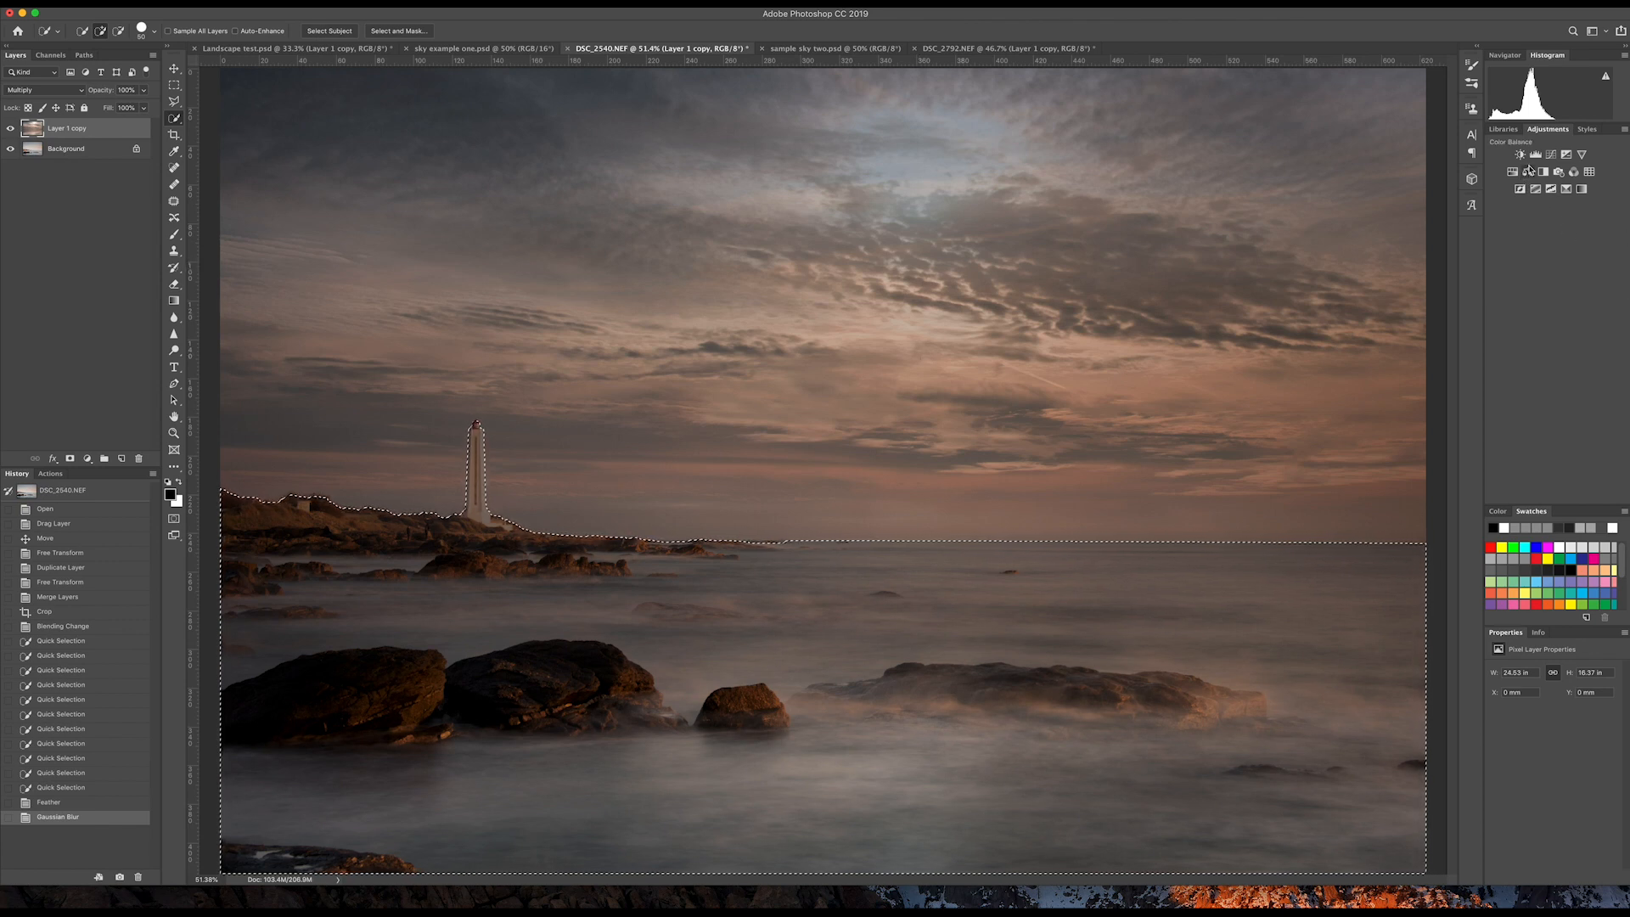
# Add a Curves adjustment masked to the foreground selection, with an upper point and a lower point at input 78, output 82.
pyautogui.click(1551, 156)
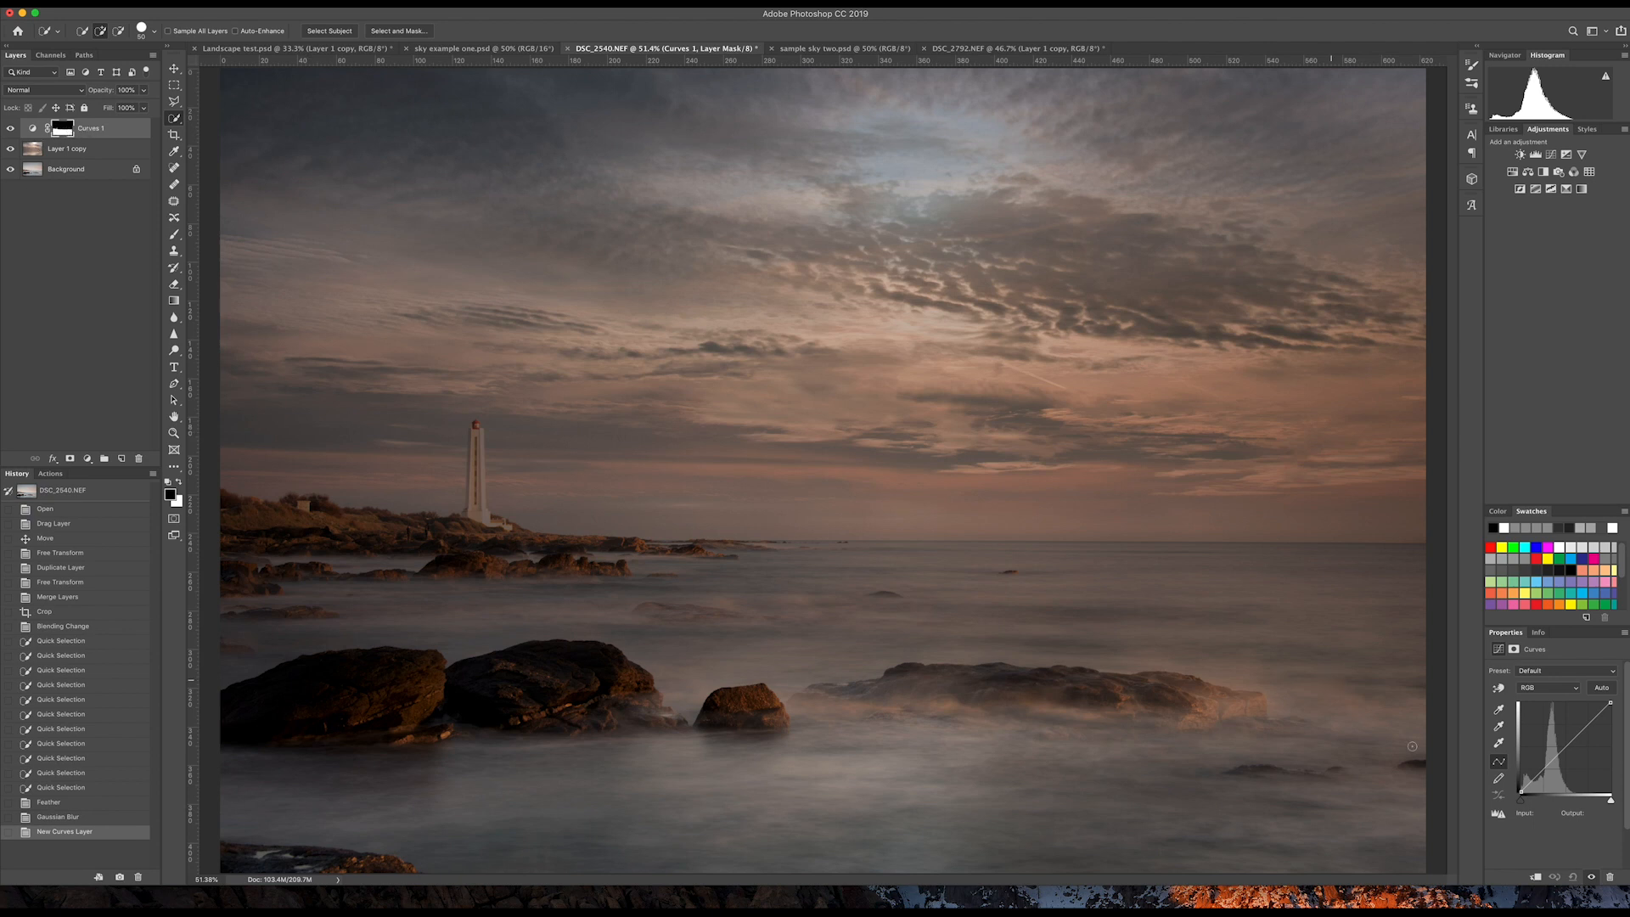
pyautogui.moveTo(1542, 770)
pyautogui.mouseDown()
pyautogui.moveTo(1543, 784)
pyautogui.moveTo(1537, 769)
pyautogui.mouseUp()
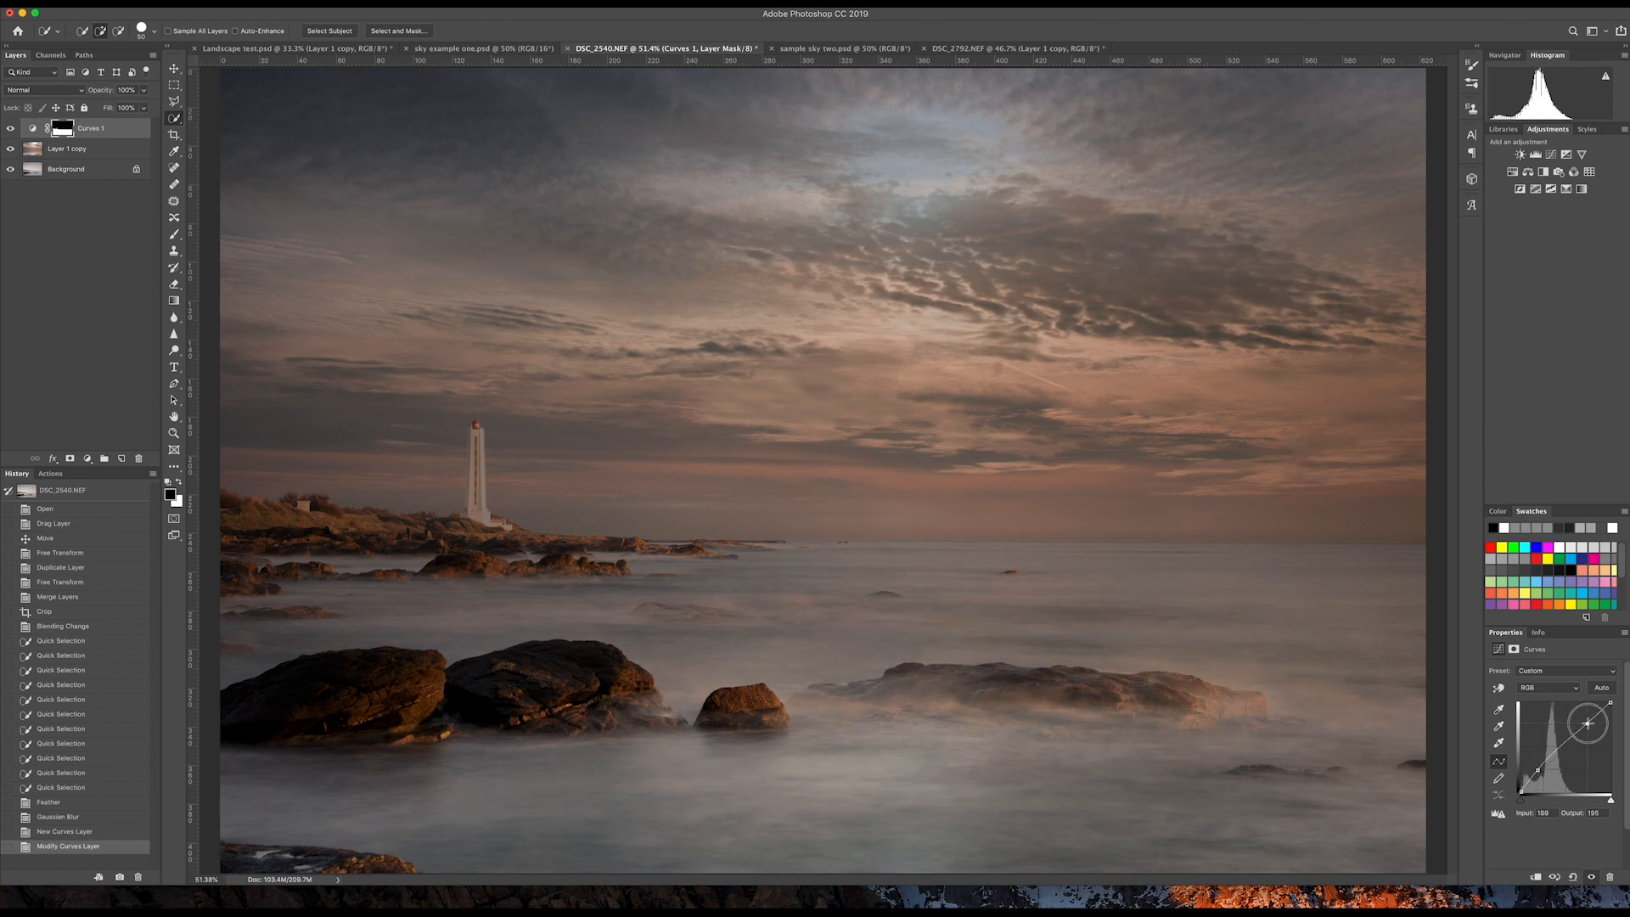
pyautogui.click(1589, 725)
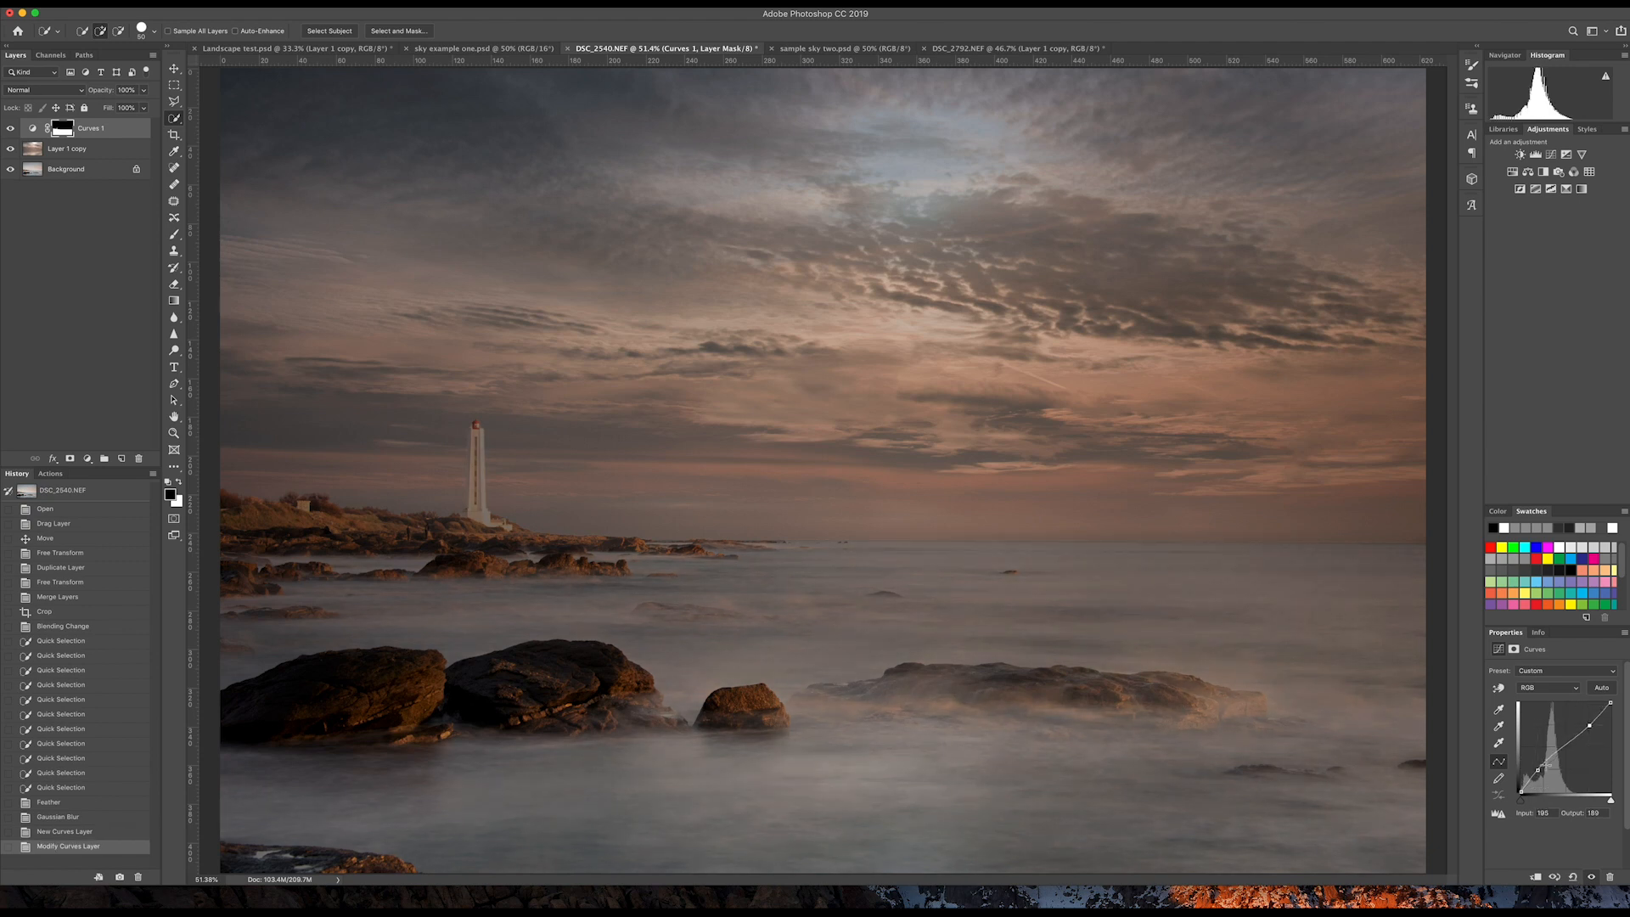
pyautogui.click(1538, 769)
pyautogui.click(1540, 769)
pyautogui.moveTo(1539, 769); pyautogui.dragTo(1549, 763)
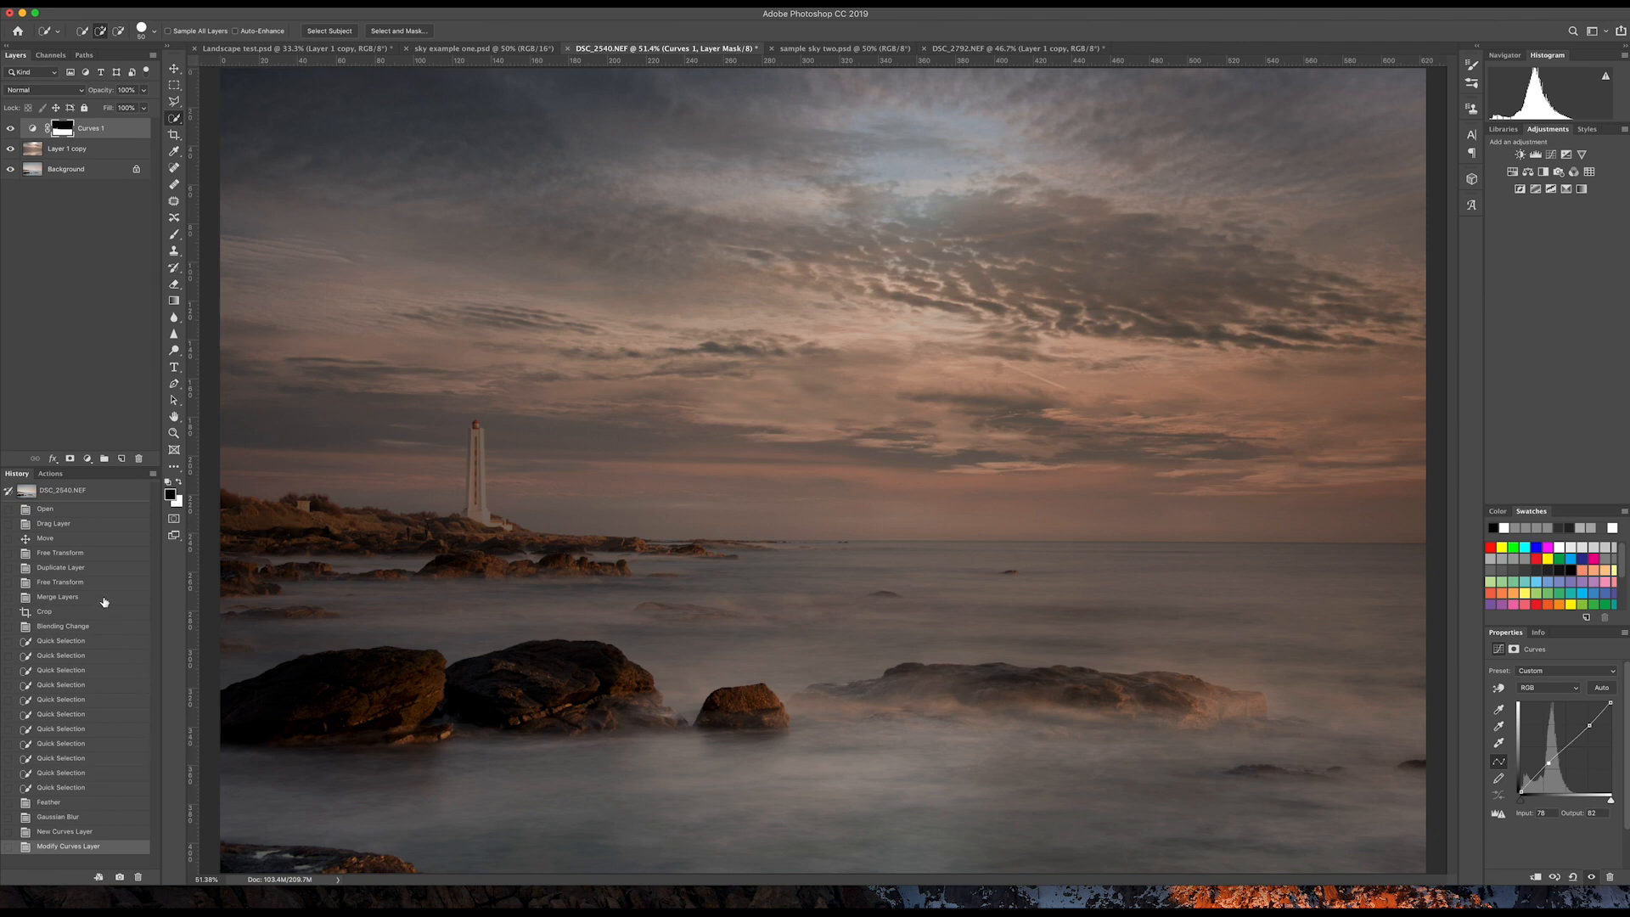
# Show the original DSC_2540.NEF history snapshot to compare it with the edited seascape.
pyautogui.click(26, 490)
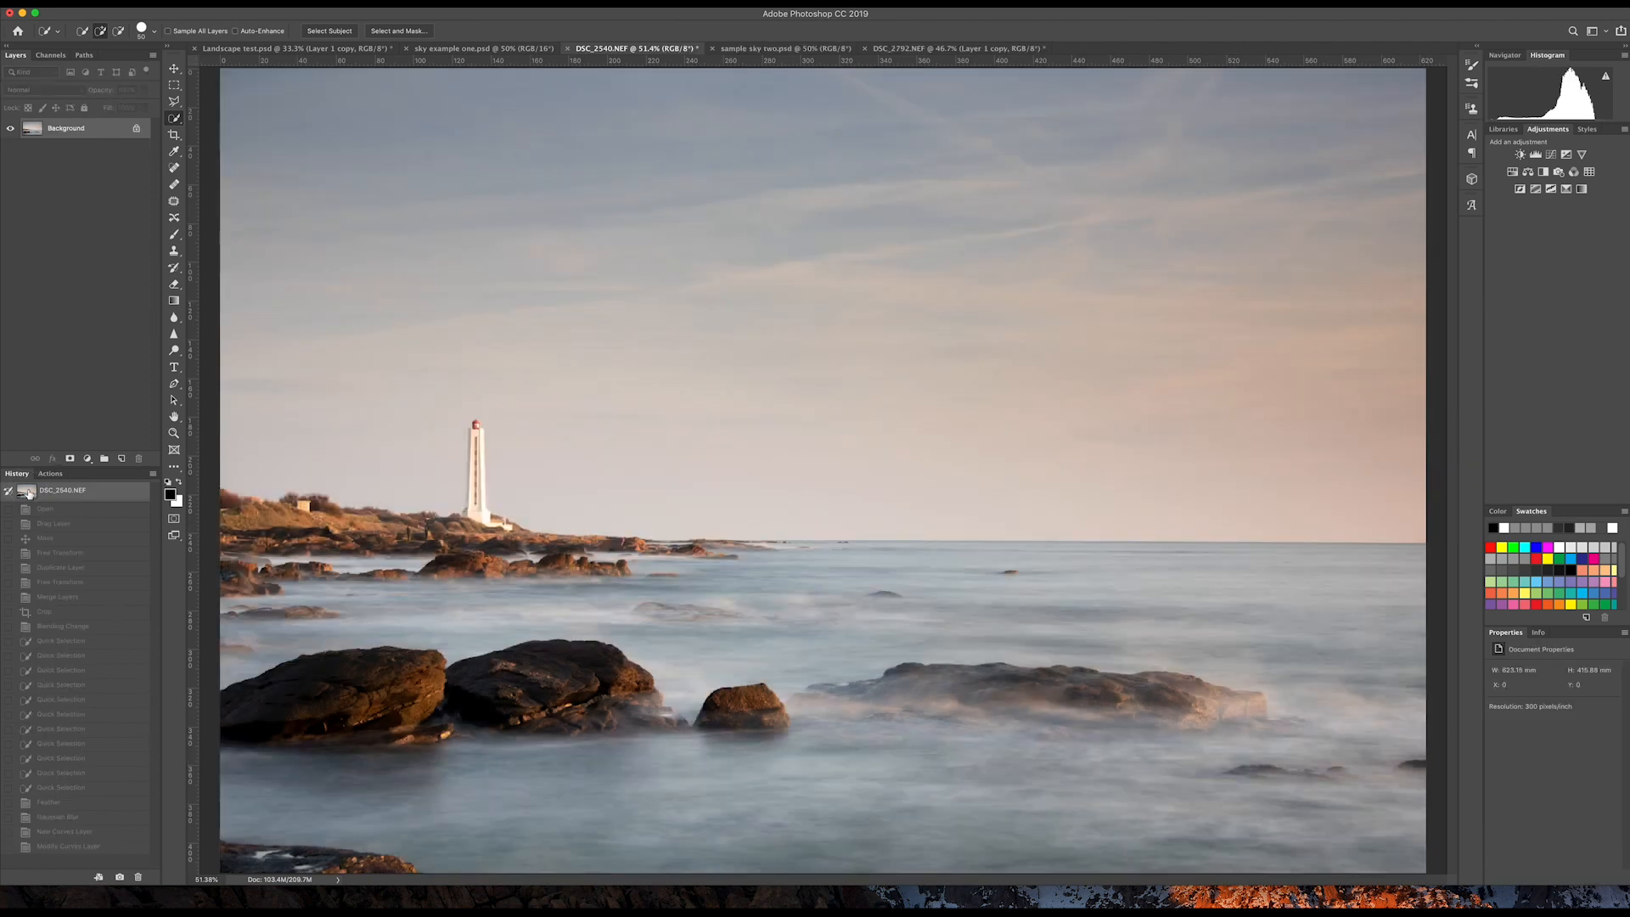
# Restore the latest edited history state of the seascape and add a Brightness/Contrast adjustment over the whole image with brightness 28.
pyautogui.click(60, 847)
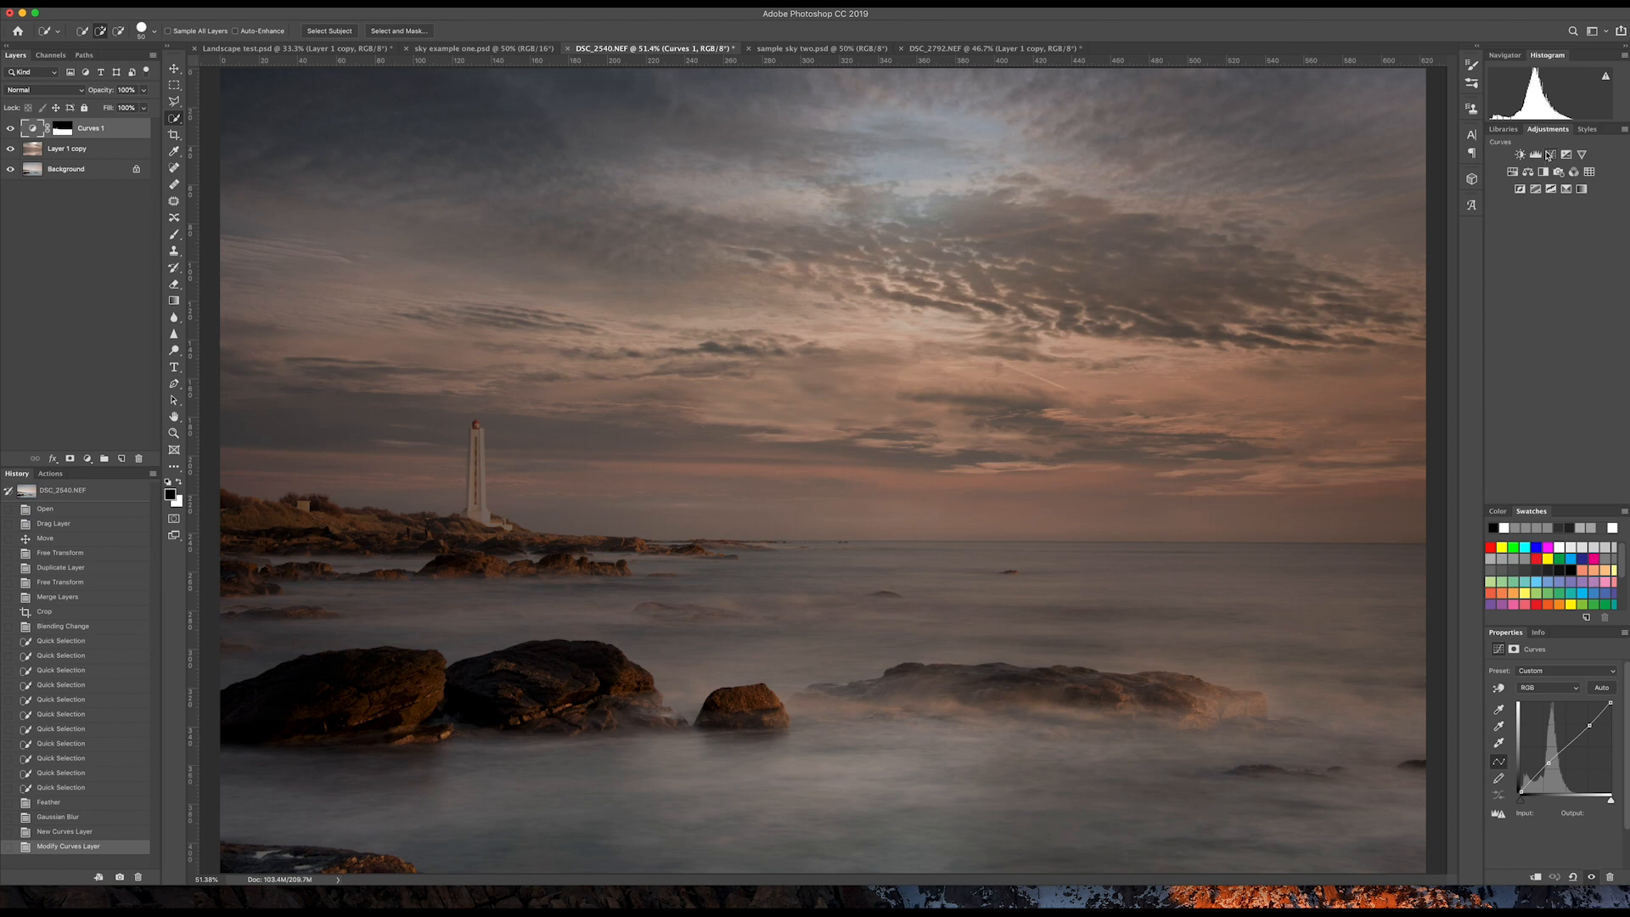
pyautogui.click(1520, 155)
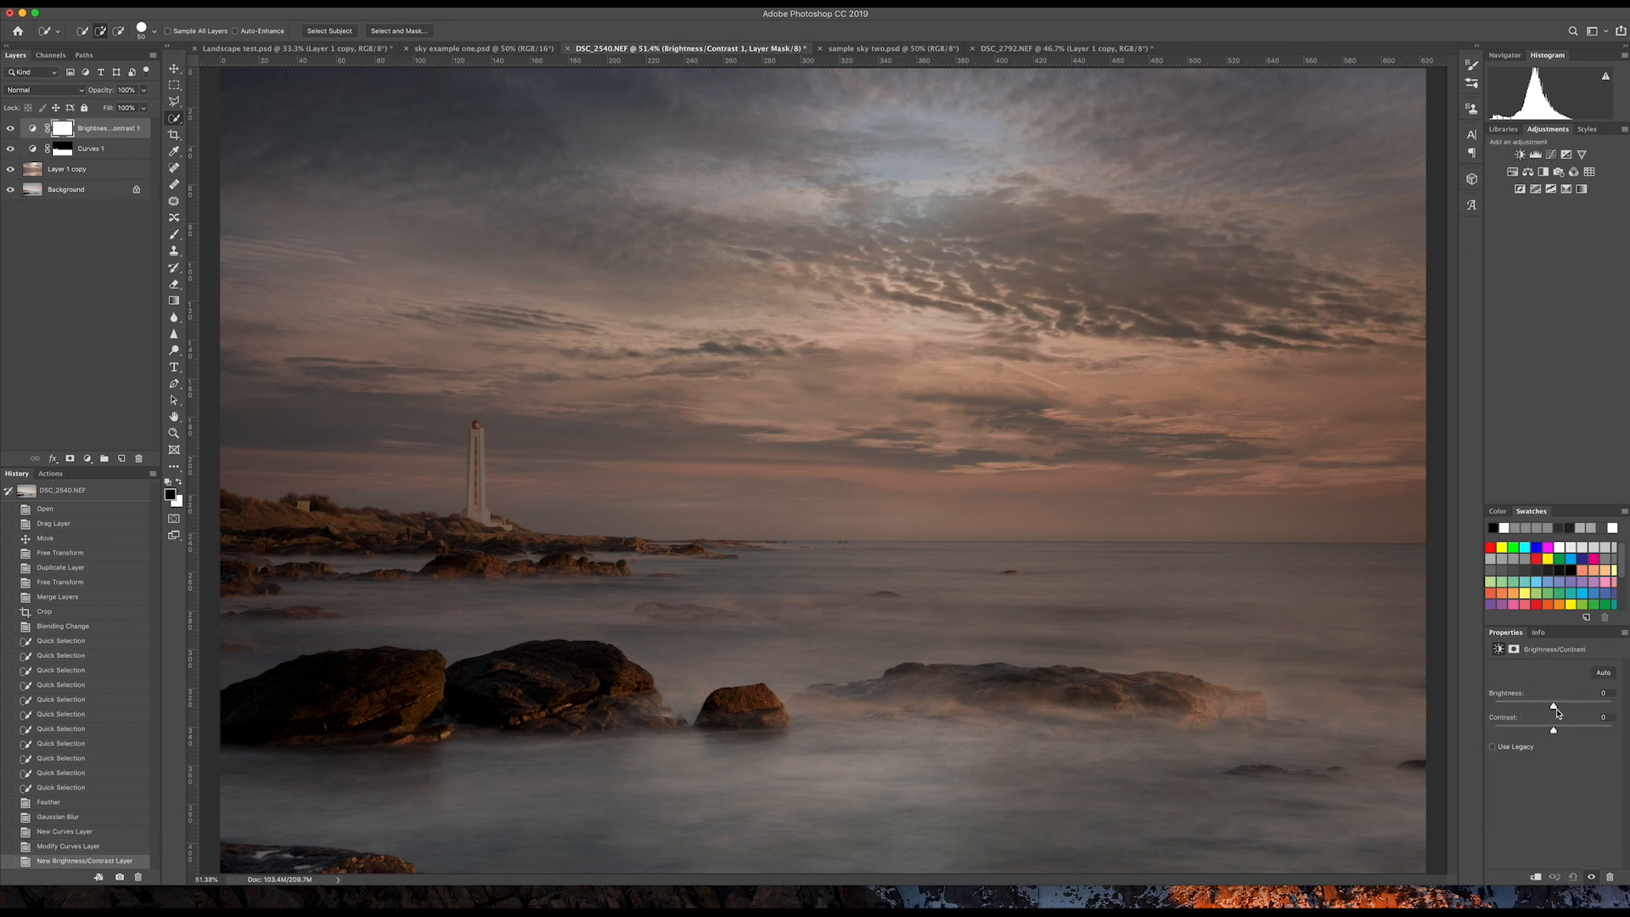
pyautogui.moveTo(1554, 705); pyautogui.dragTo(1567, 709)
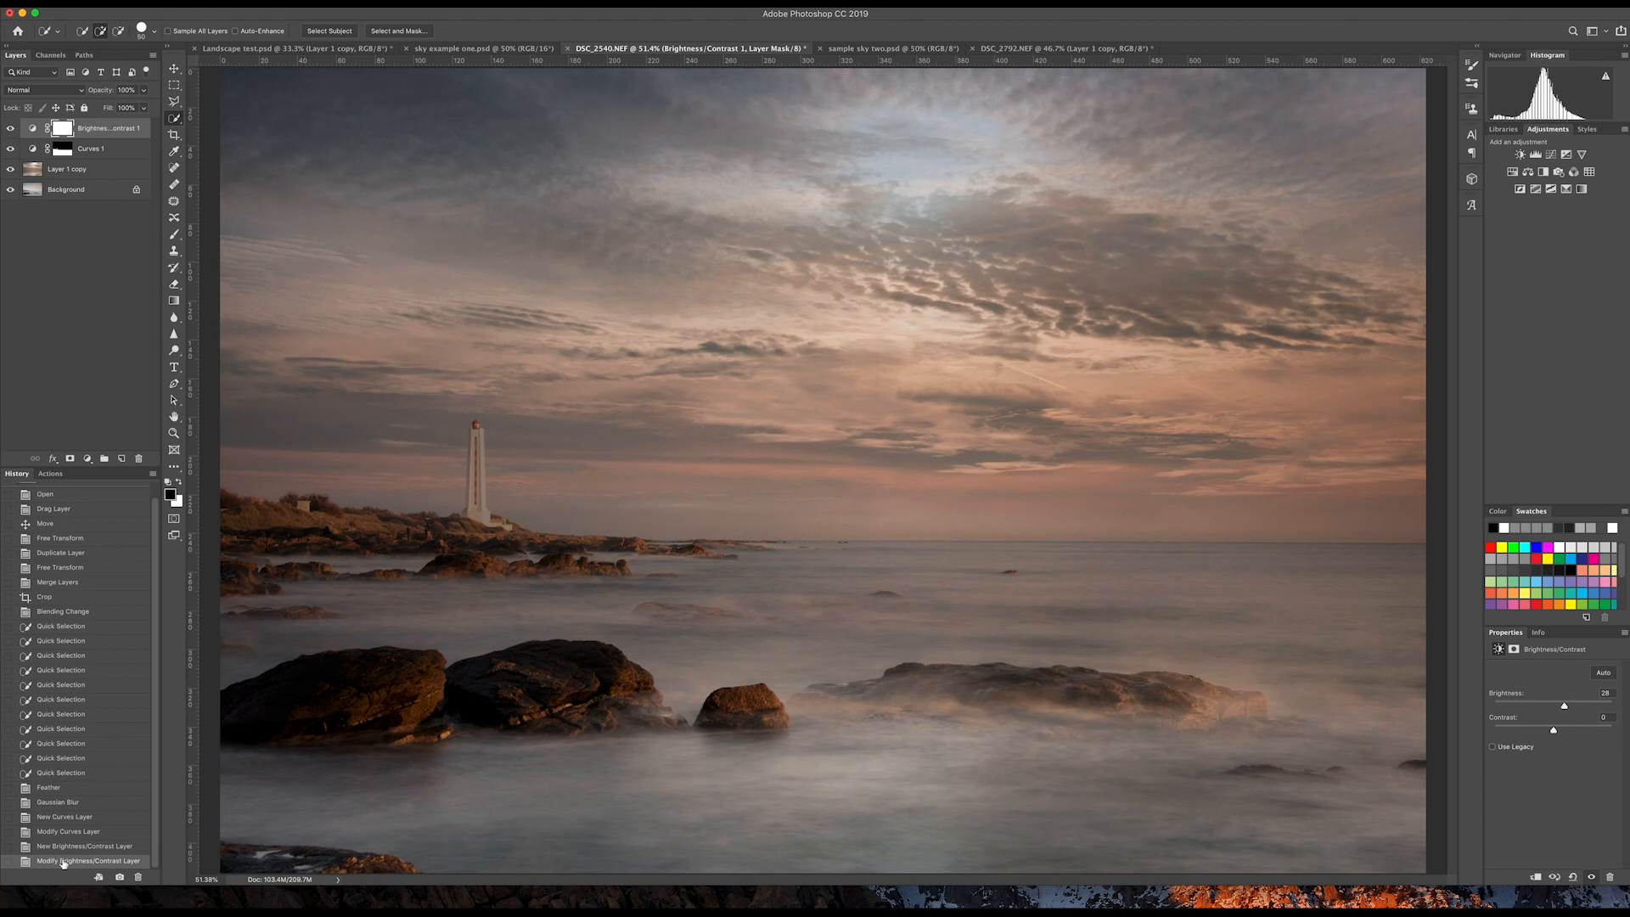
# Compare the original DSC_2540.NEF history snapshot with the brightened seascape, ending on the latest Brightness/Contrast state.
pyautogui.scroll(1, 156, 617)
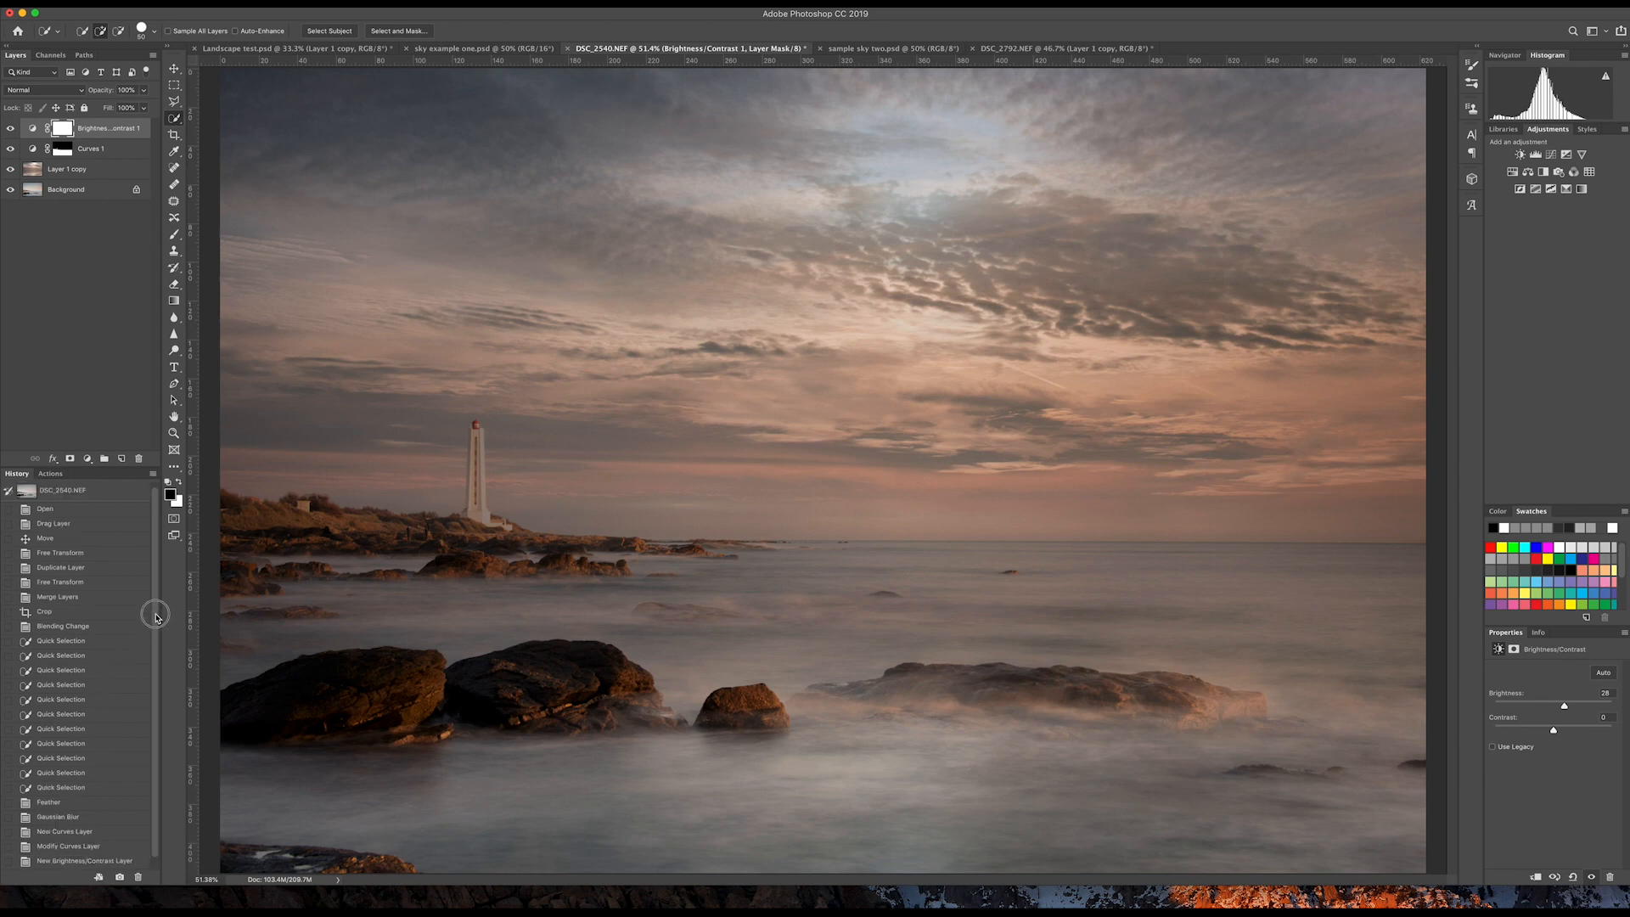
pyautogui.click(28, 496)
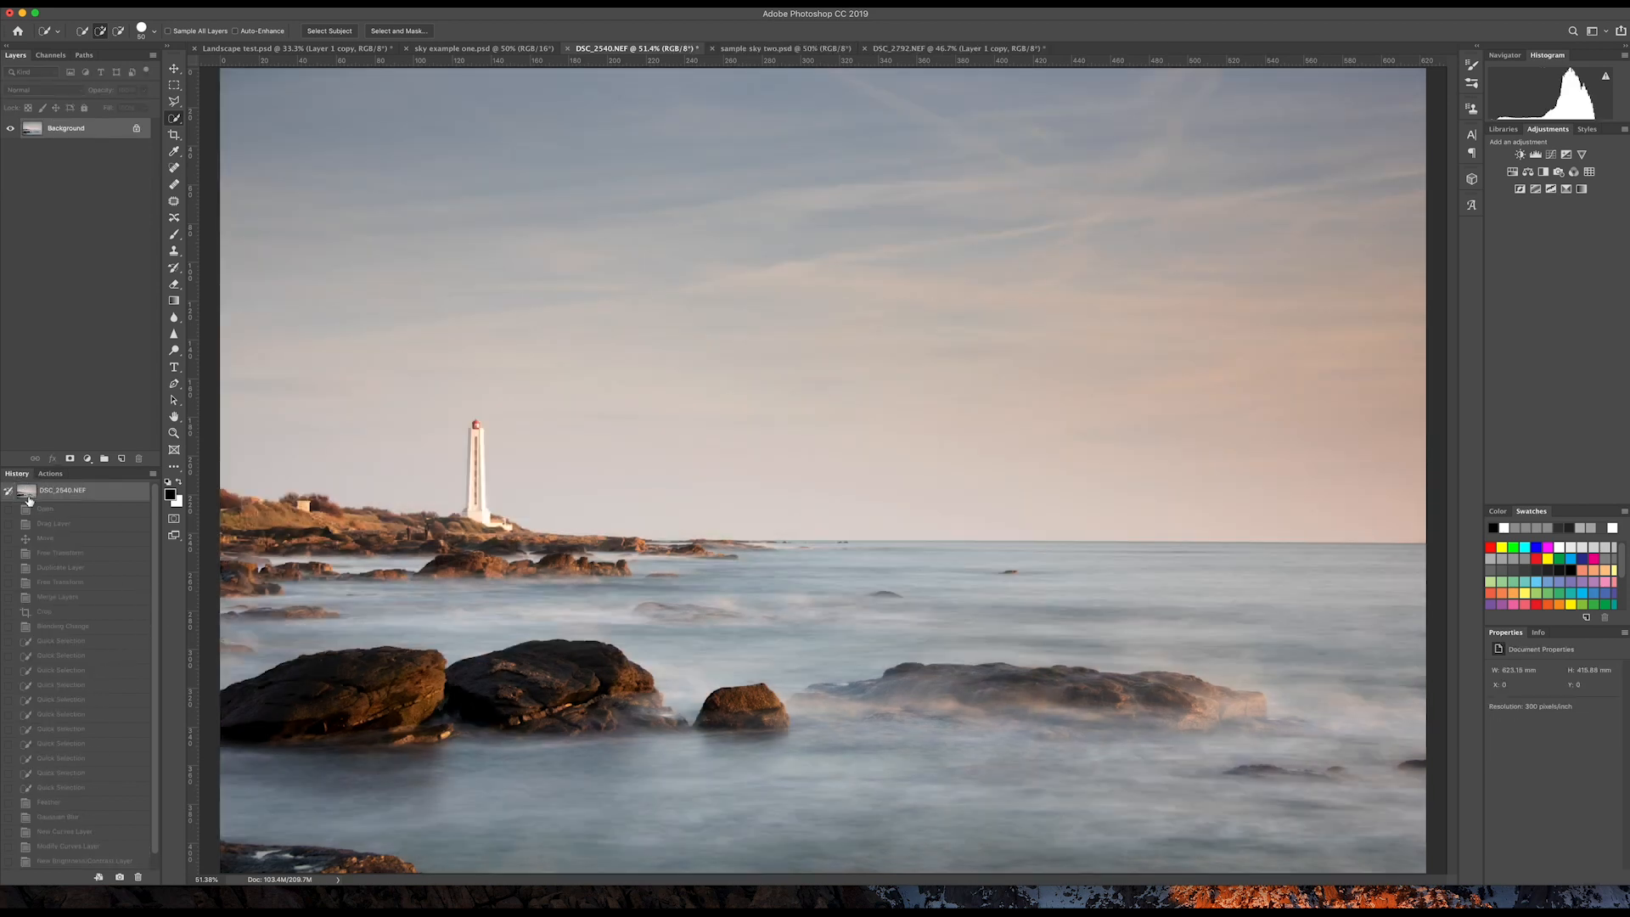
pyautogui.scroll(-1, 151, 599)
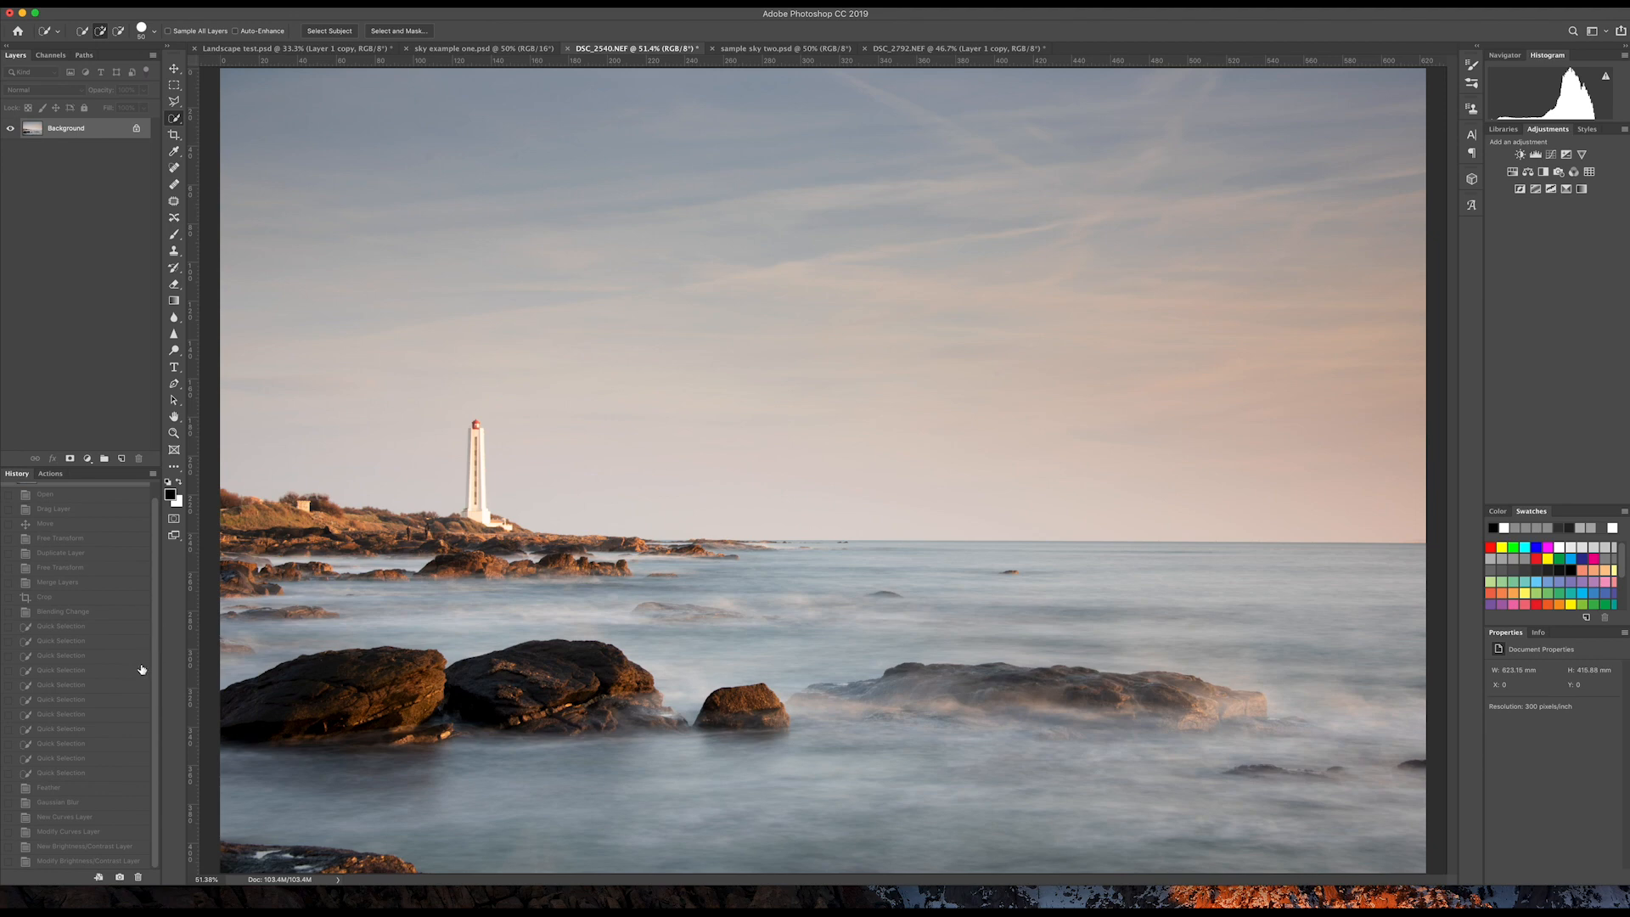
pyautogui.click(46, 862)
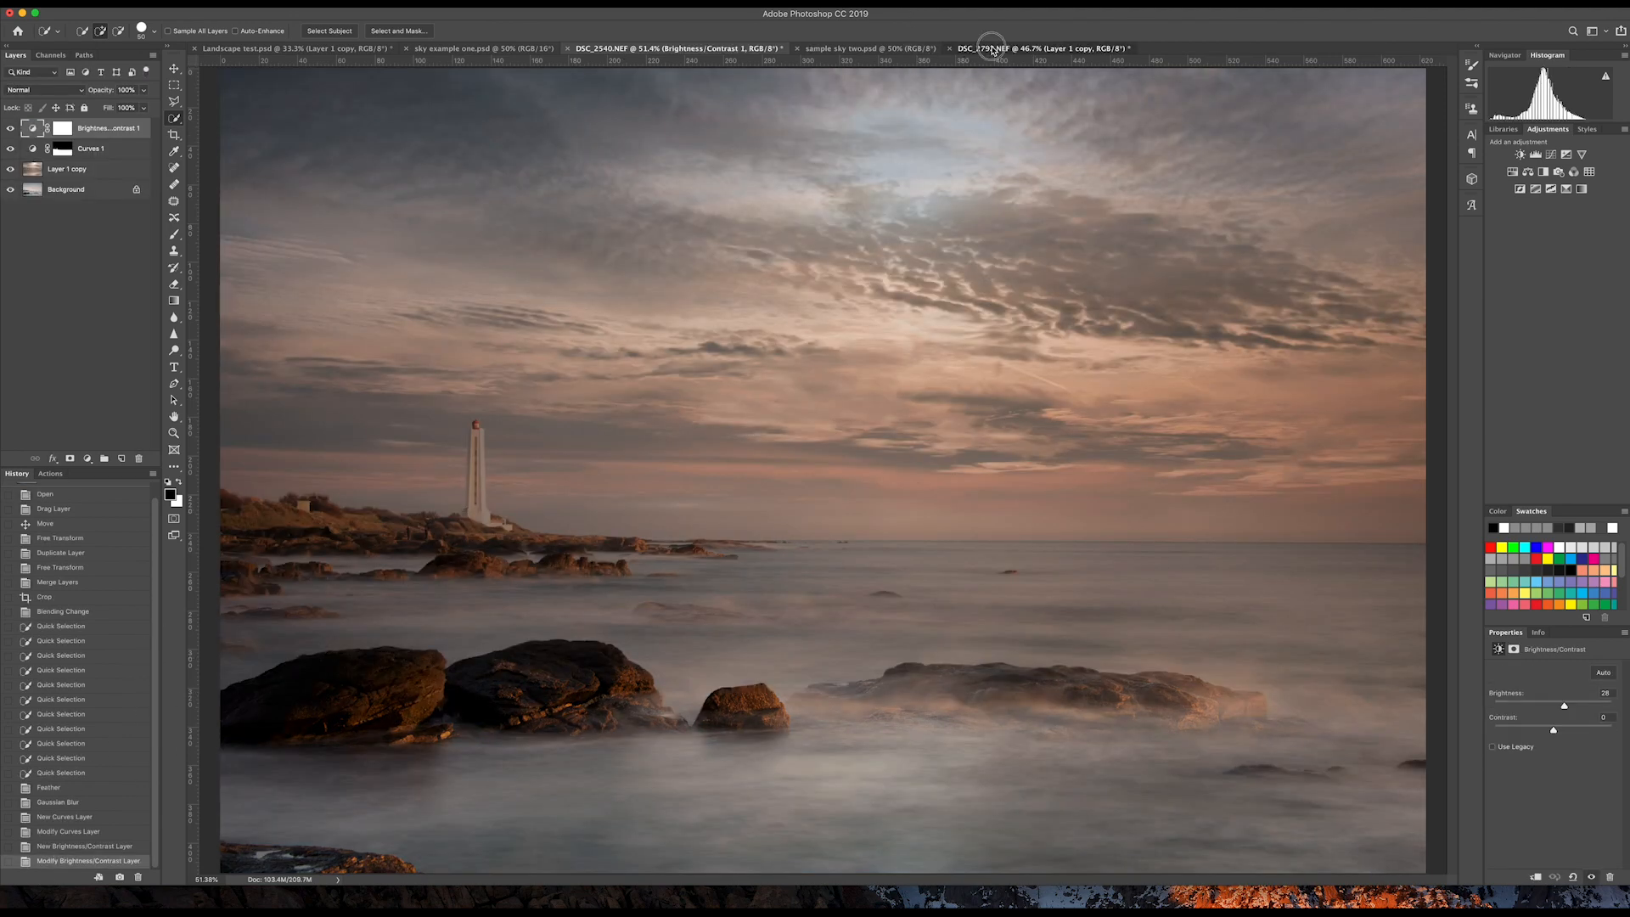
# Review the finished train station composite in DSC_2792.NEF and return to the lighthouse image DSC_2540.NEF.
pyautogui.click(985, 49)
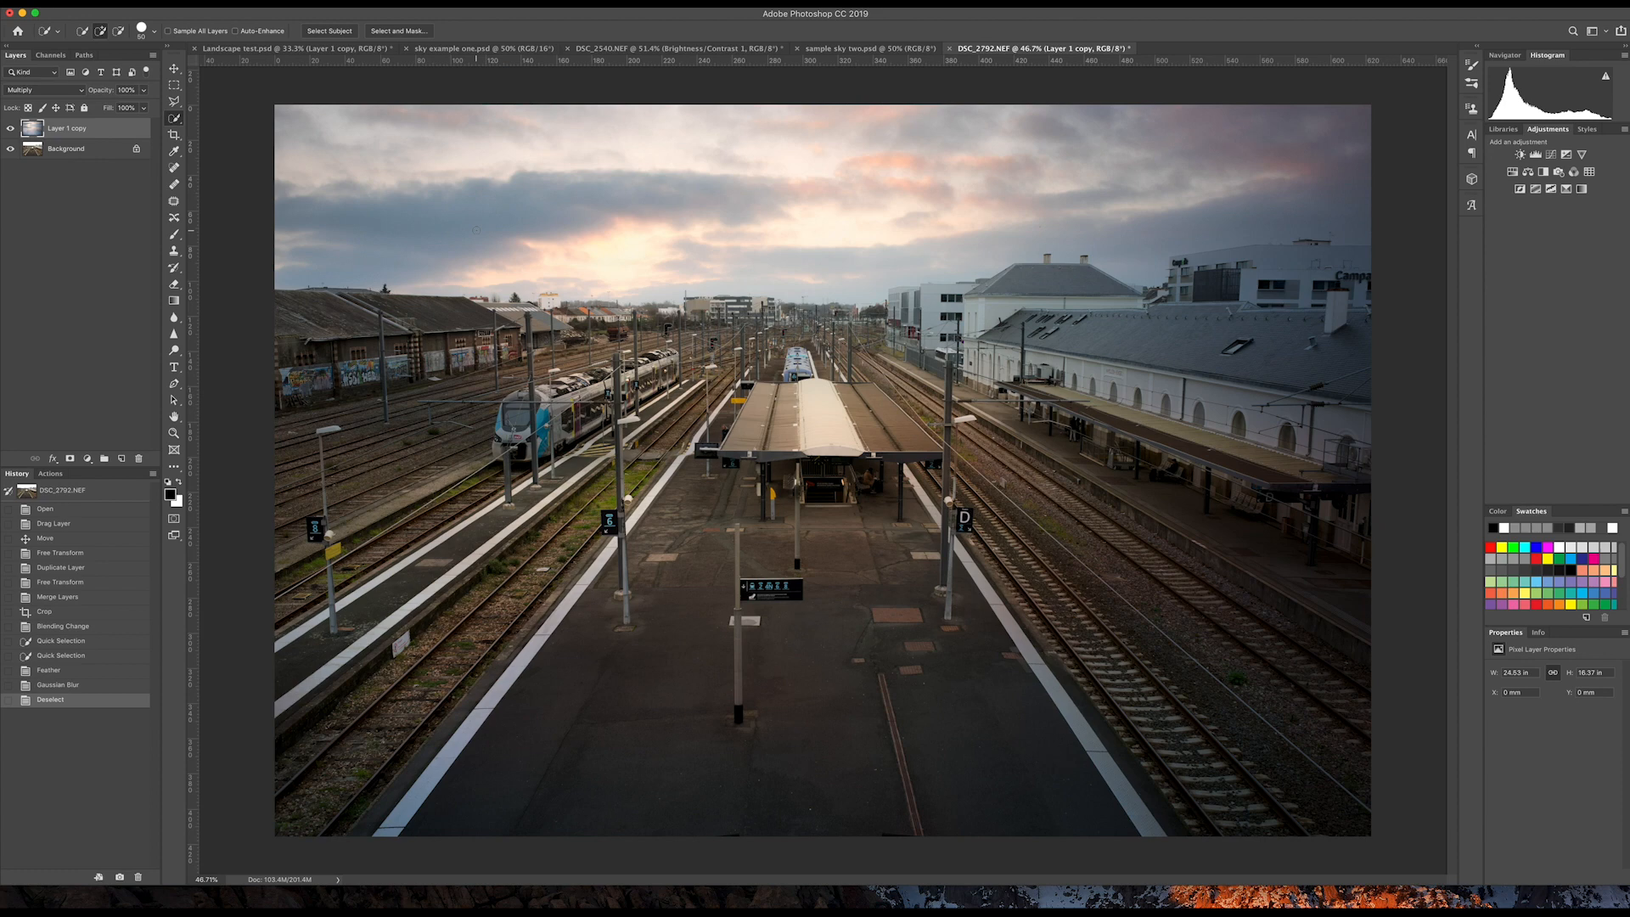
pyautogui.click(643, 52)
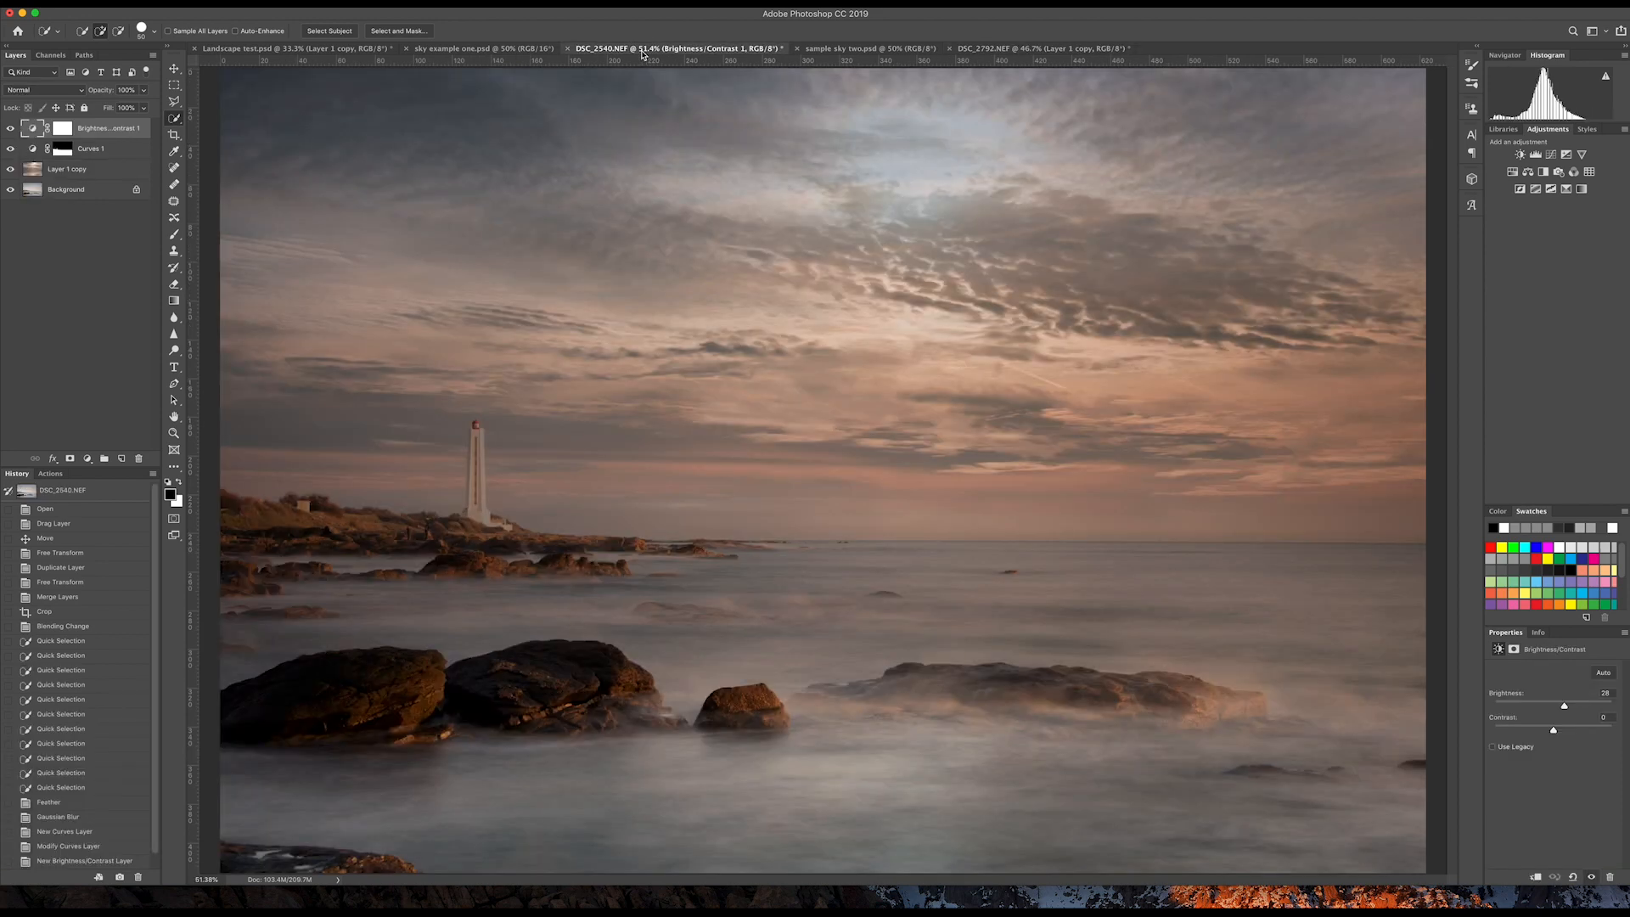